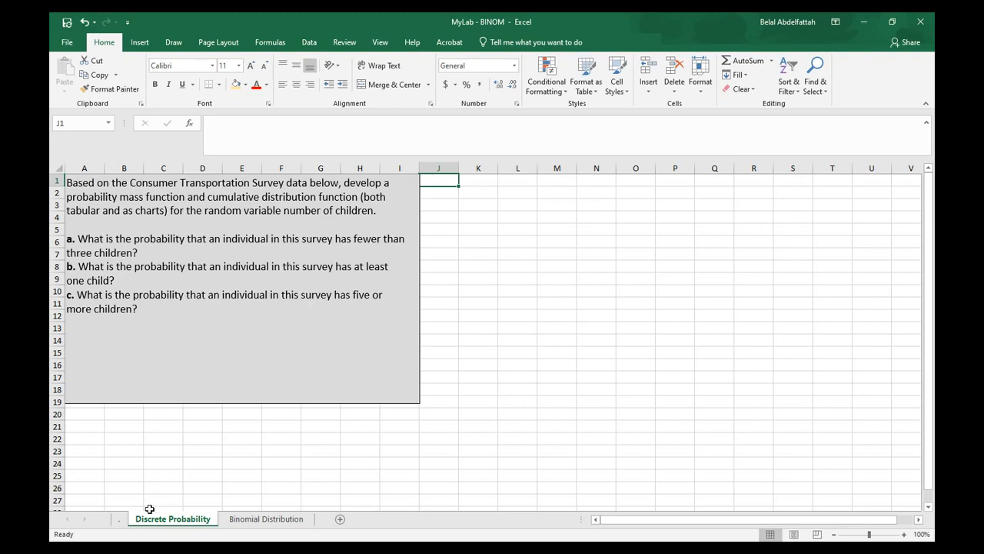
# Copy the Number of Children column from the survey data sheet
pyautogui.click(120, 520)
pyautogui.click(185, 280)
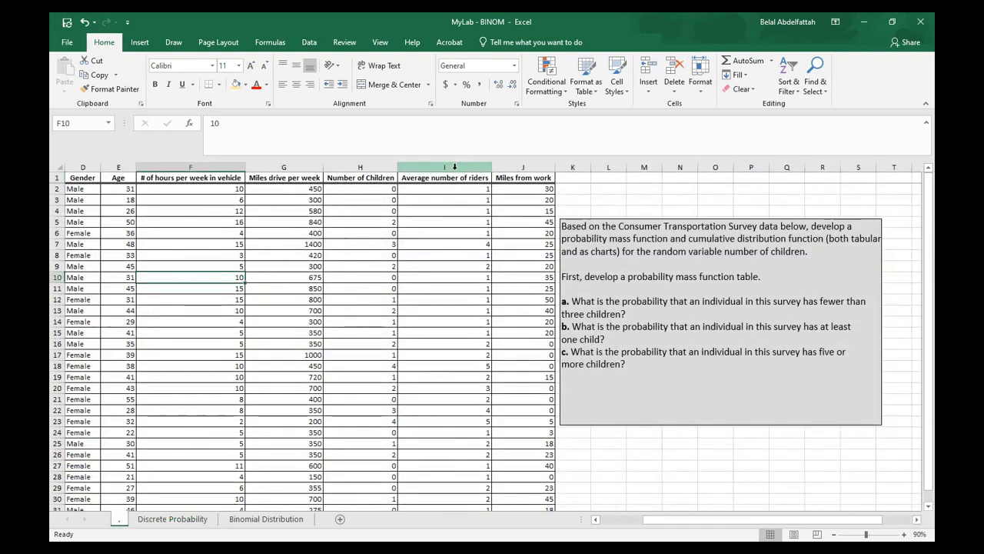
pyautogui.click(360, 167)
pyautogui.click(237, 84)
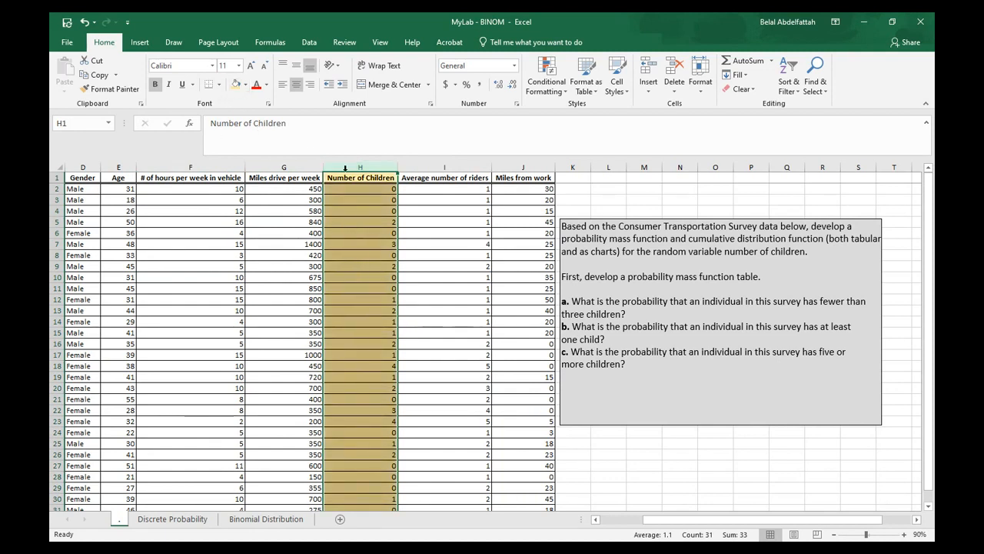
pyautogui.hotkey('ctrl', 'z')
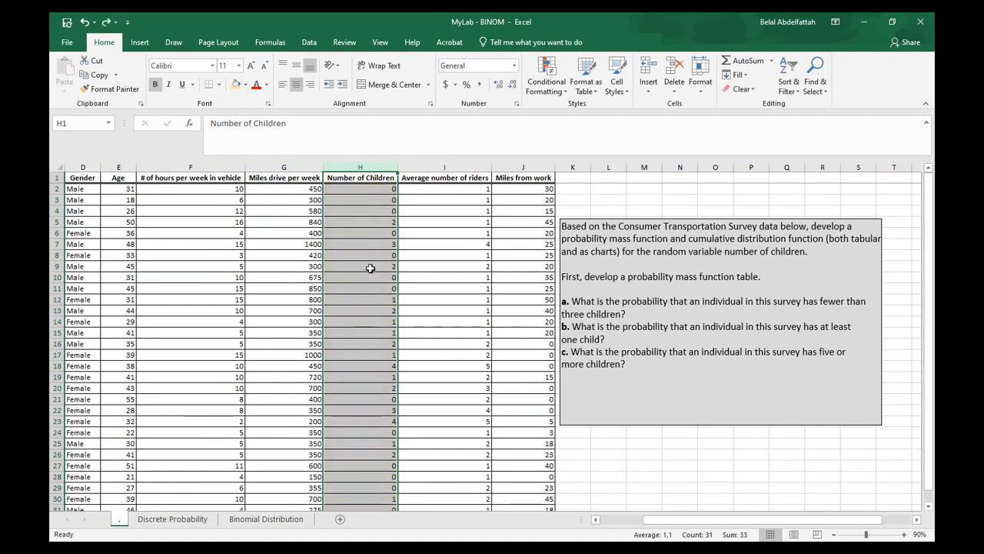
pyautogui.rightClick(356, 173)
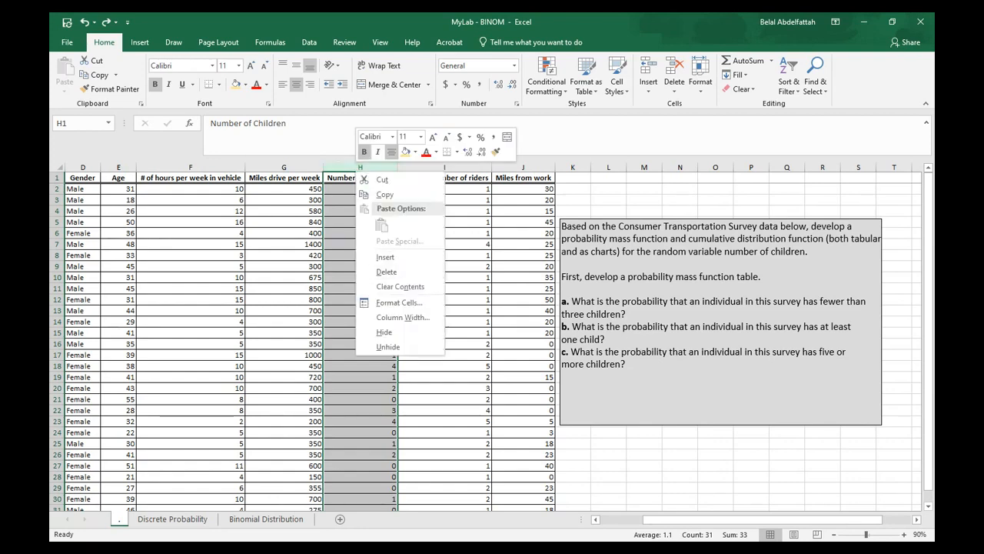
pyautogui.click(385, 194)
# Paste the Number of Children column into column K of the Discrete Probability sheet
pyautogui.click(173, 518)
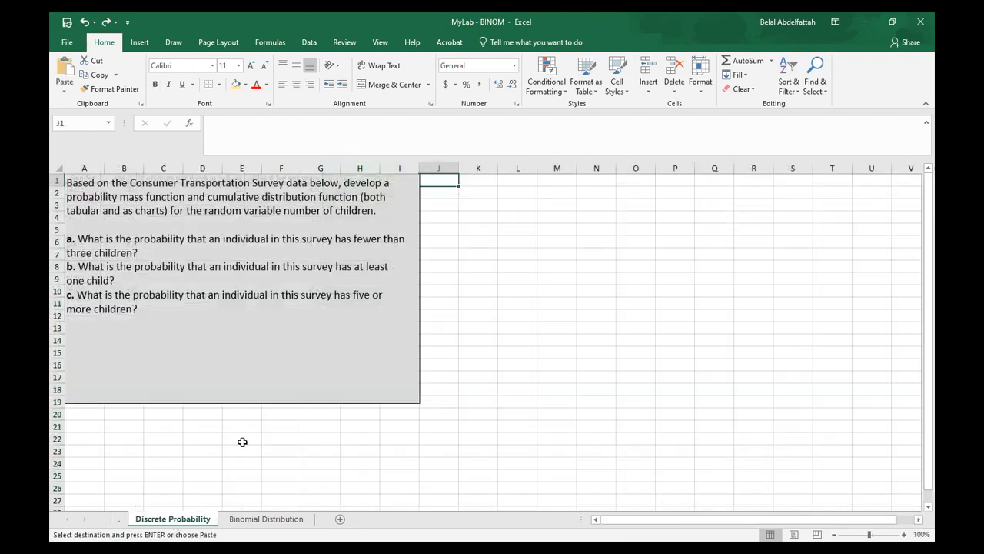
pyautogui.click(492, 180)
pyautogui.rightClick(494, 180)
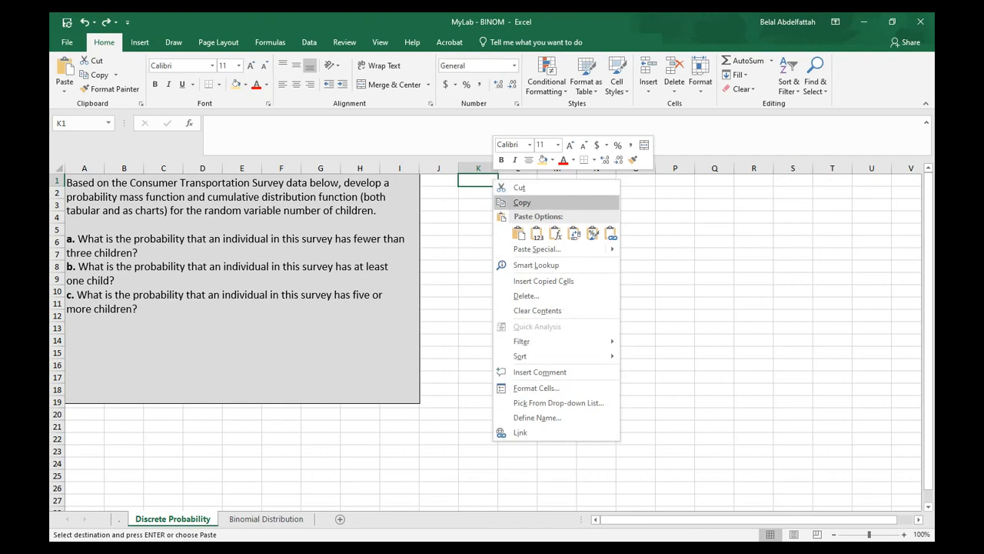
pyautogui.click(536, 233)
pyautogui.click(552, 254)
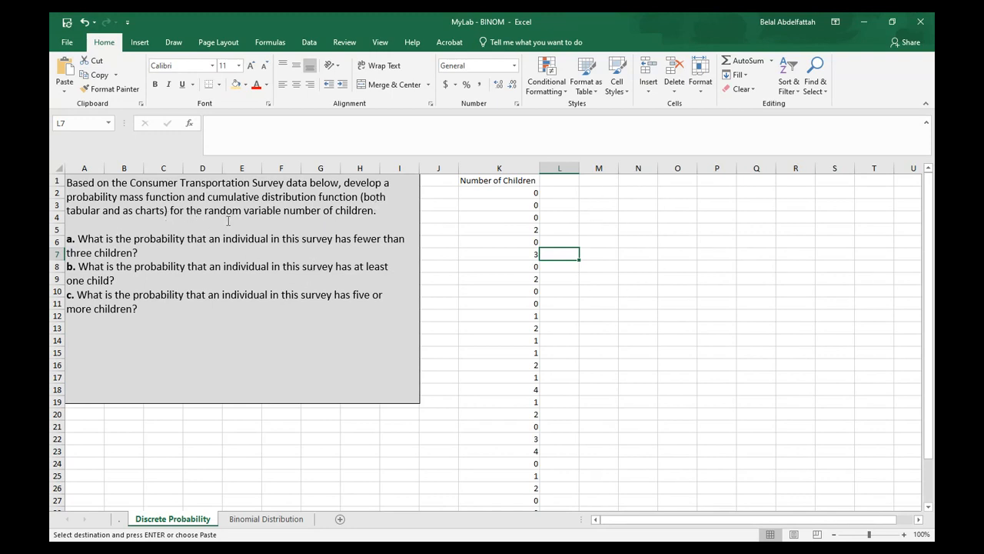
# Copy the Number of Children heading into cell N1
pyautogui.click(505, 181)
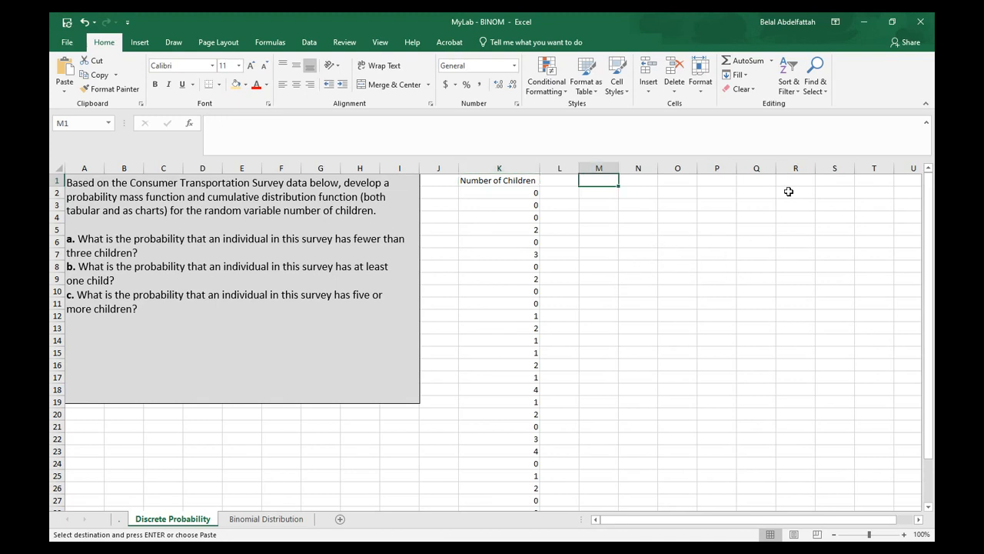
pyautogui.press('Right')
pyautogui.press('Right')
pyautogui.press('Right')
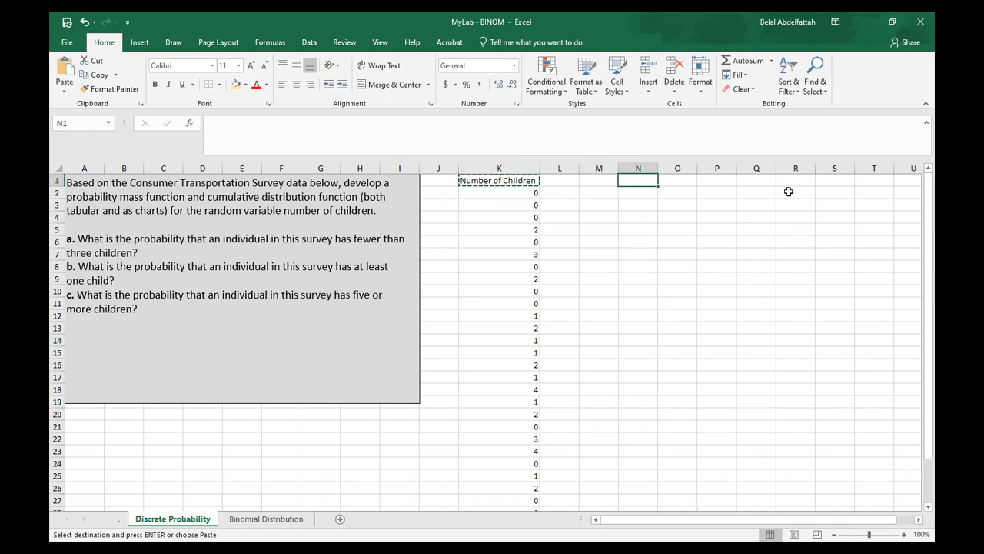
pyautogui.hotkey('ctrl', 'v')
pyautogui.press('Down')
pyautogui.moveTo(503, 205); pyautogui.dragTo(521, 433)
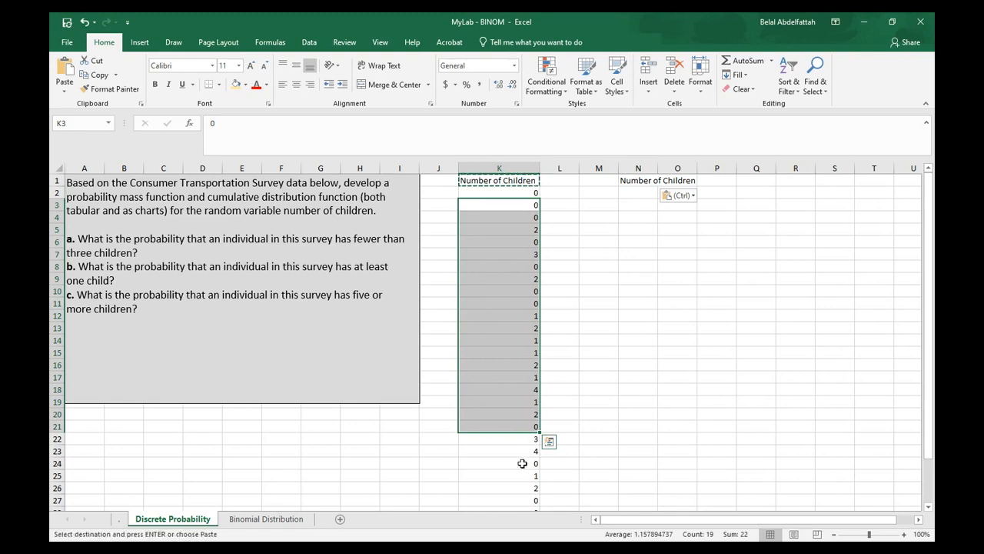
pyautogui.click(523, 462)
pyautogui.press('Escape')
# Add a filter to the Number of Children column in K and check its list of distinct values
pyautogui.click(500, 180)
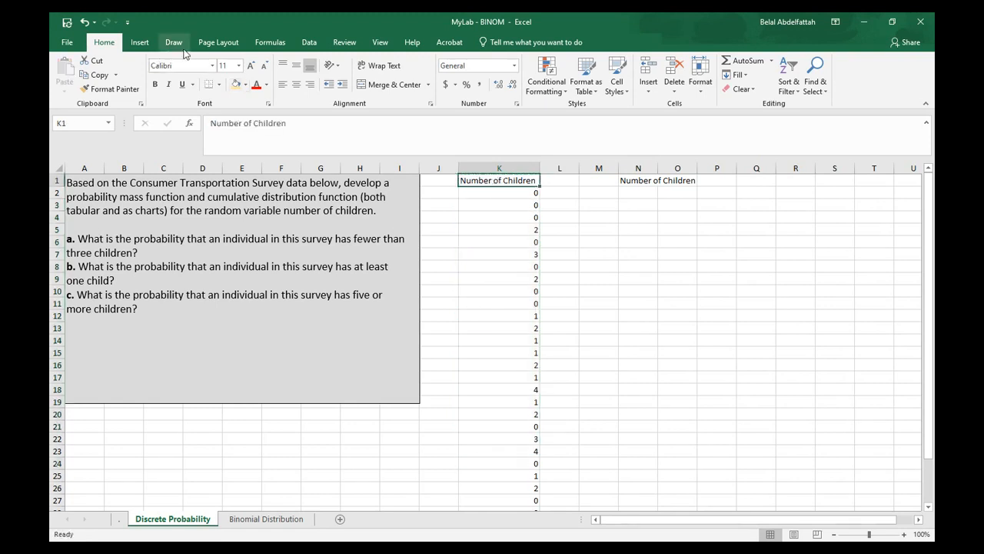
pyautogui.click(309, 42)
pyautogui.click(430, 77)
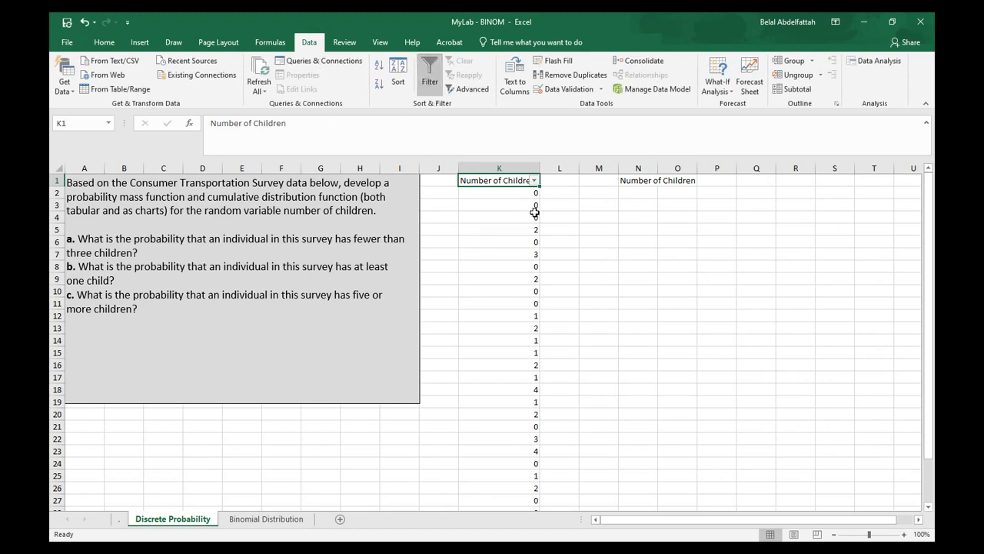
pyautogui.click(535, 181)
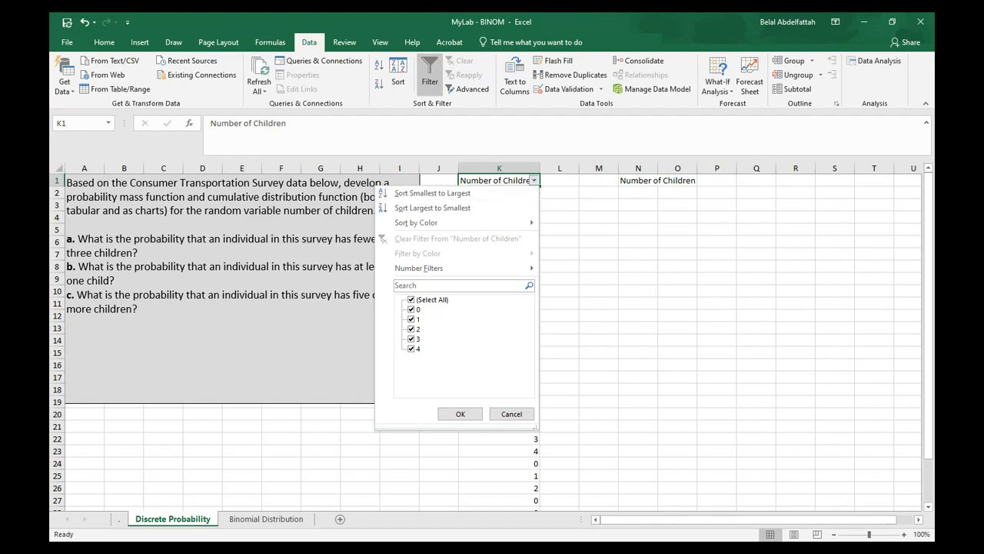
pyautogui.click(459, 414)
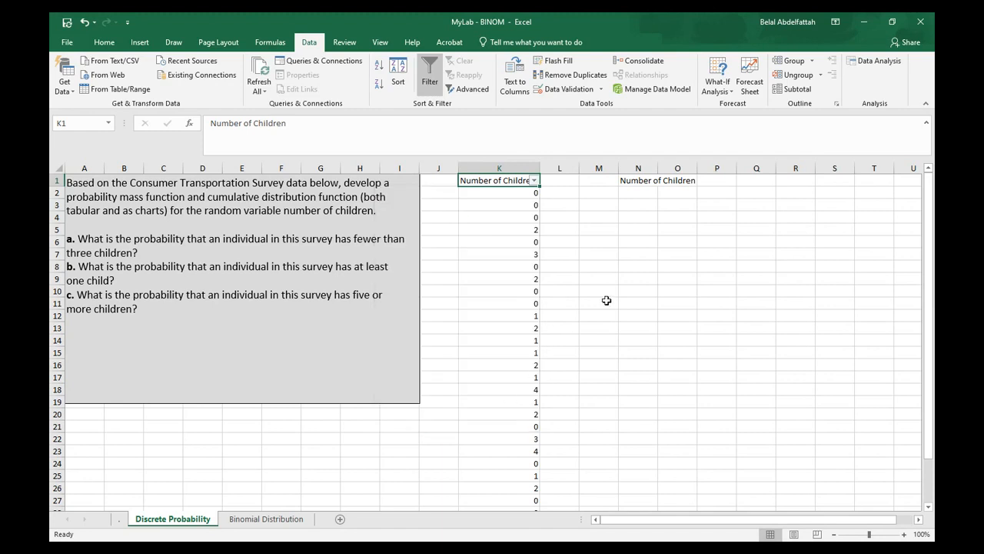
# Enter the values 0, 1, 2, 3 and 4 under the Number of Children heading in N2:N6
pyautogui.click(639, 193)
pyautogui.write('0 1 2 3 4')
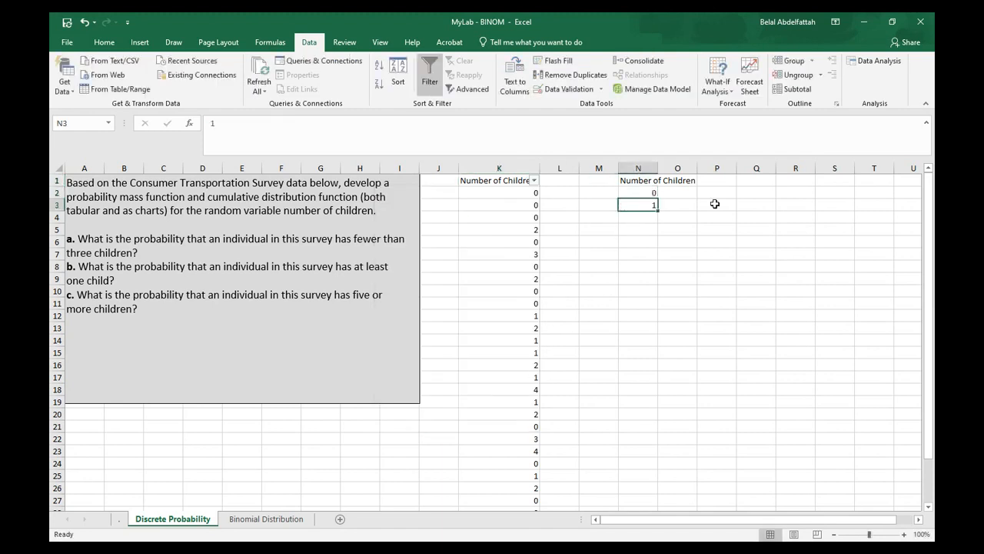
pyautogui.press('Up')
pyautogui.press('Right')
pyautogui.press('Right')
pyautogui.press('Up')
pyautogui.press('Left')
pyautogui.press('Up')
pyautogui.press('Up')
pyautogui.press('Up')
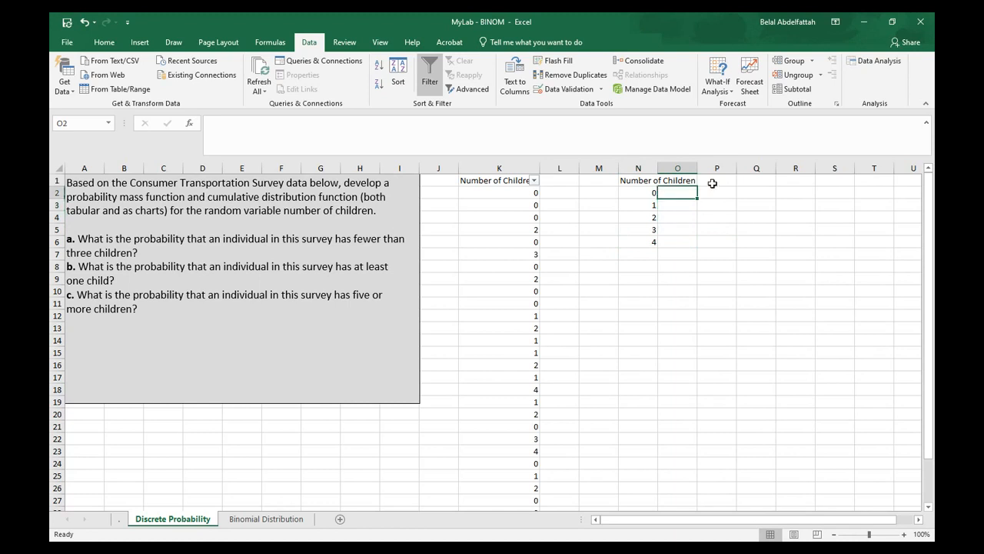
# Widen column N to fit its Number of Children heading
pyautogui.moveTo(659, 167); pyautogui.dragTo(700, 166)
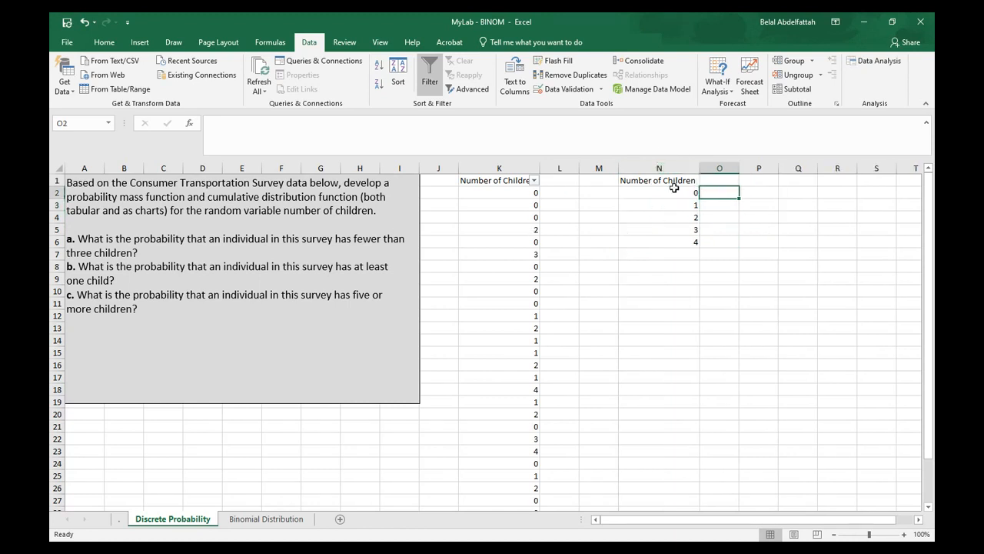
pyautogui.moveTo(521, 193); pyautogui.dragTo(518, 262)
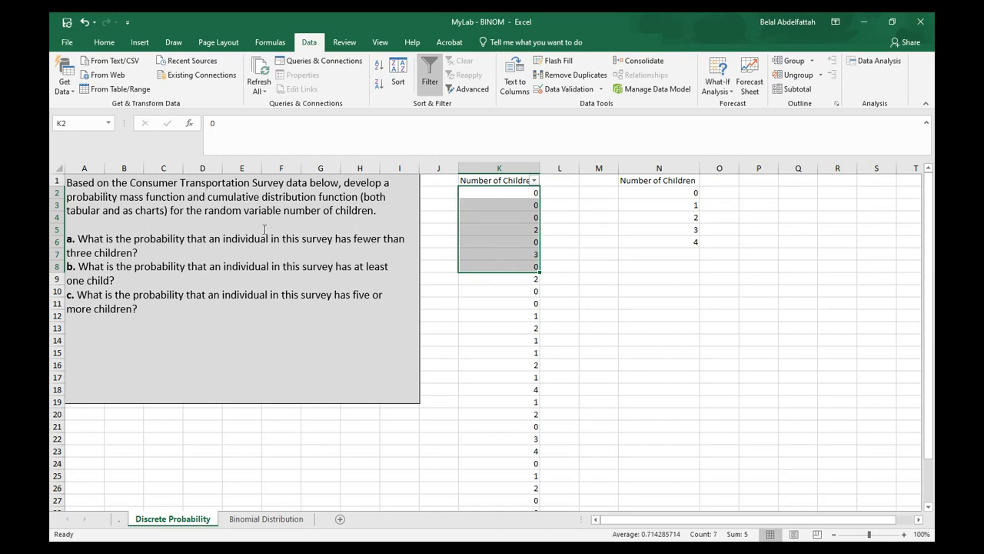
pyautogui.click(485, 189)
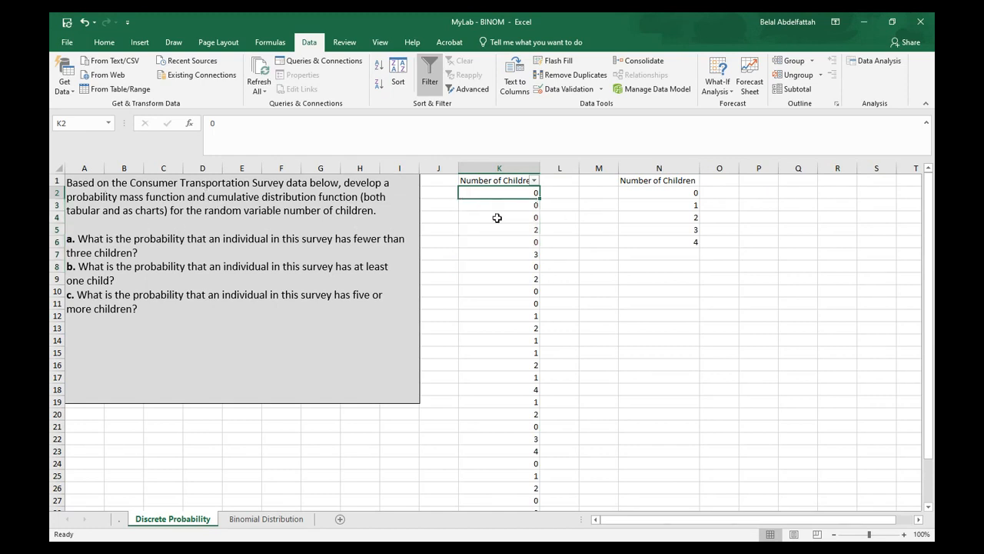
pyautogui.click(716, 192)
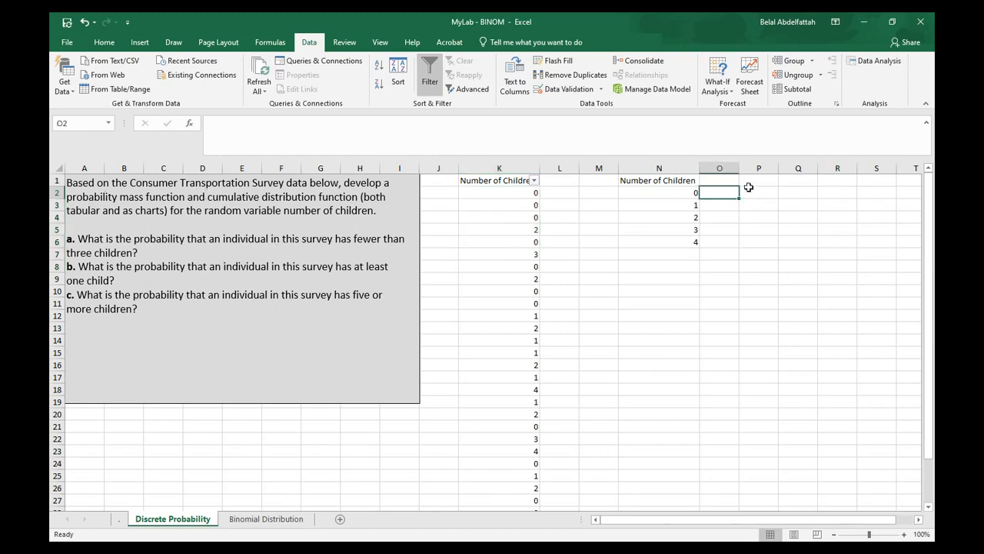
# Begin a COUNTIF formula in O2 using the range K2:$K$31
pyautogui.write('=')
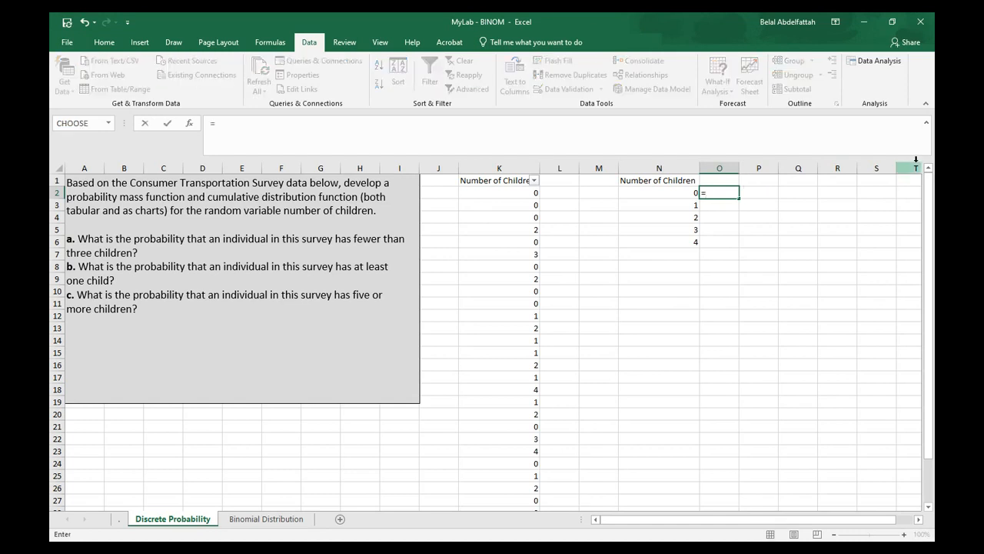
pyautogui.press('BackSpace')
pyautogui.write('=coun')
pyautogui.press('Down')
pyautogui.press('Down')
pyautogui.press('Down')
pyautogui.press('Tab')
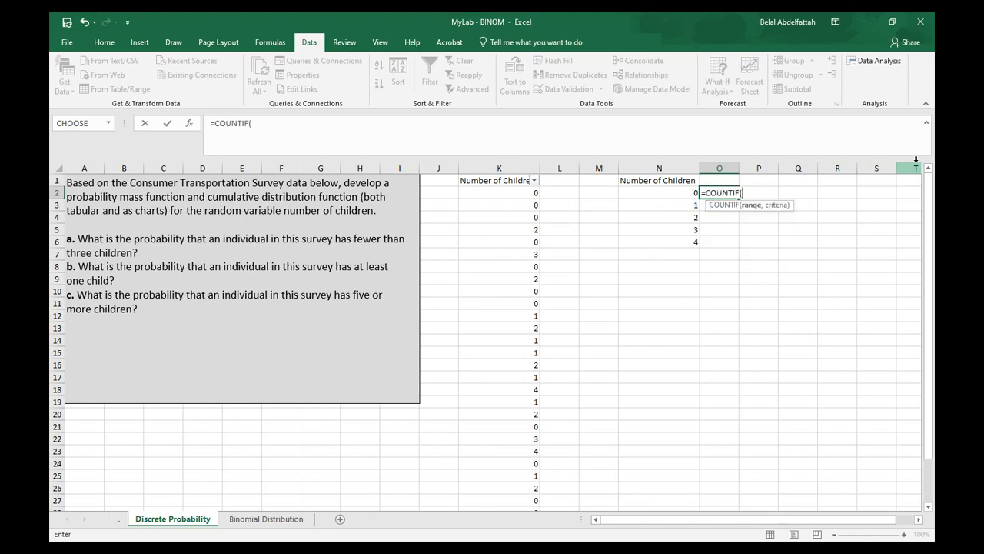
pyautogui.click(520, 193)
pyautogui.hotkey('ctrl', 'shift', 'Down')
pyautogui.write(',')
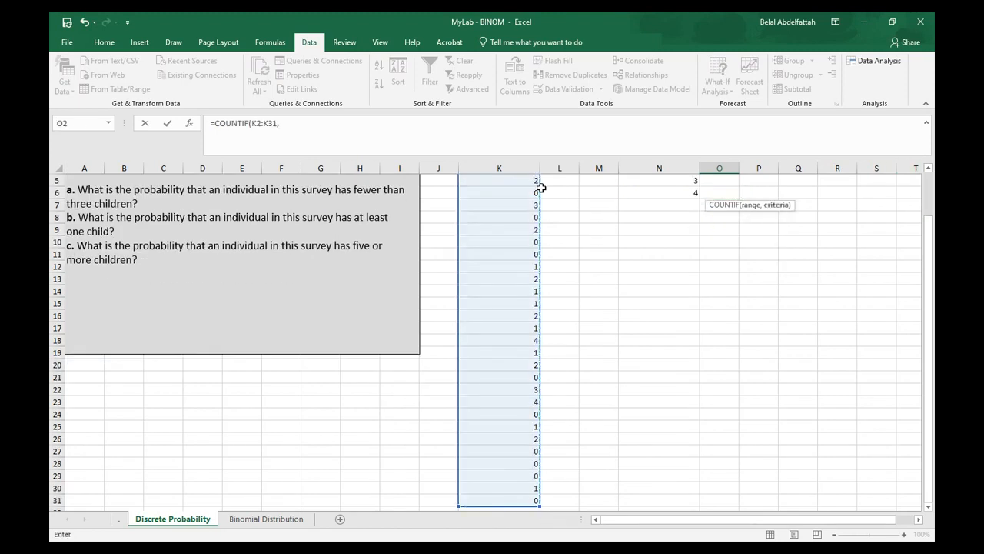
pyautogui.press('BackSpace')
pyautogui.press('F4')
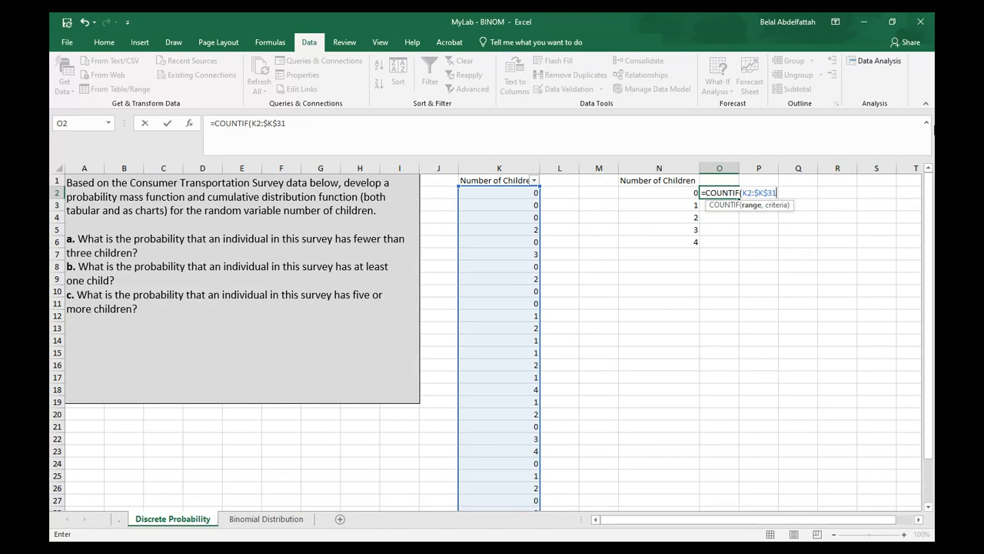
# Complete the COUNTIF formula in O2 with N2 as the criterion
pyautogui.press('Return')
pyautogui.press('Return')
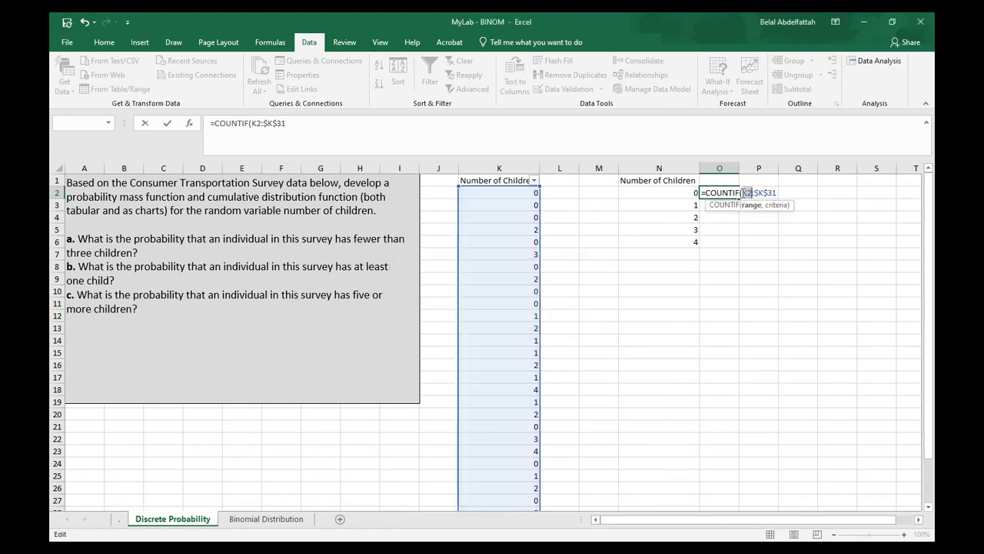
pyautogui.click(609, 128)
pyautogui.write(',')
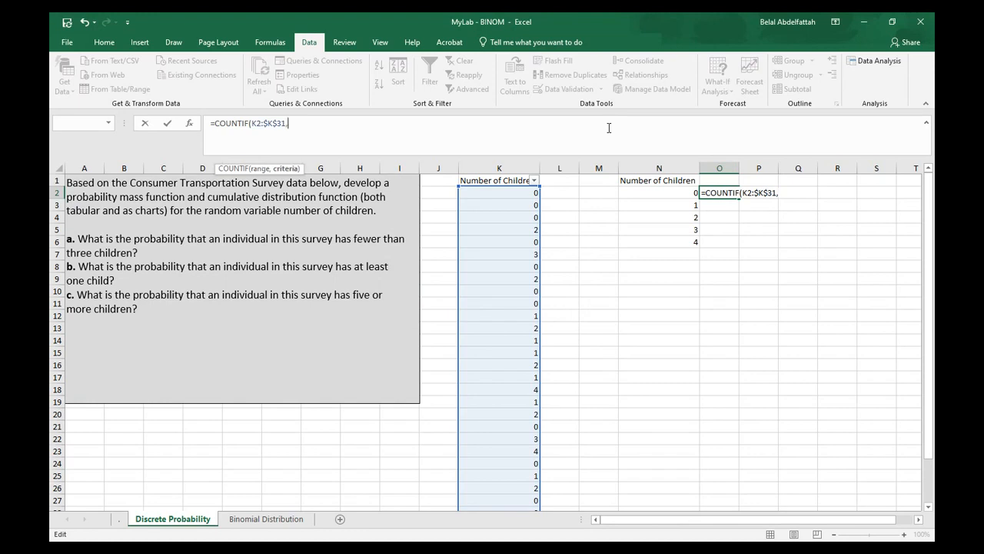
pyautogui.click(700, 190)
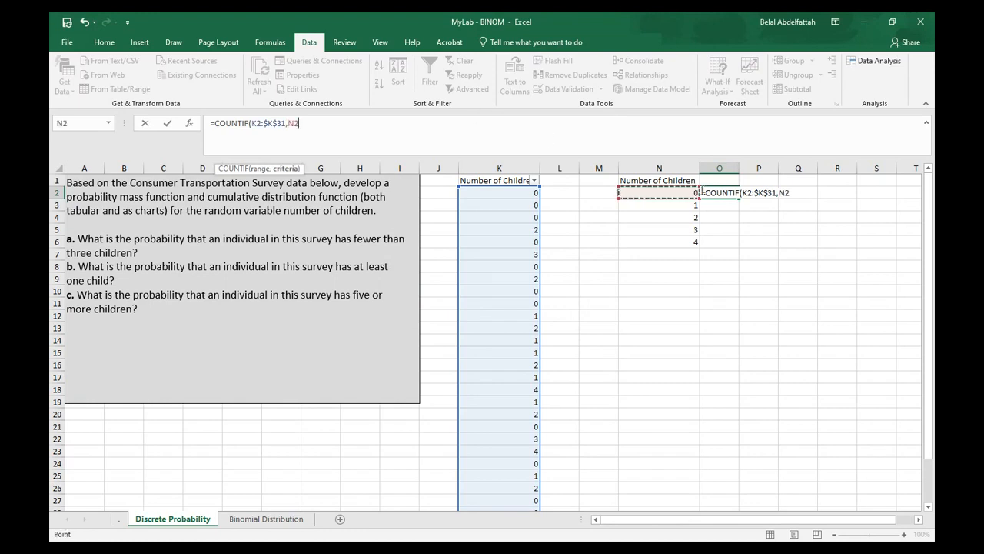
pyautogui.press('Return')
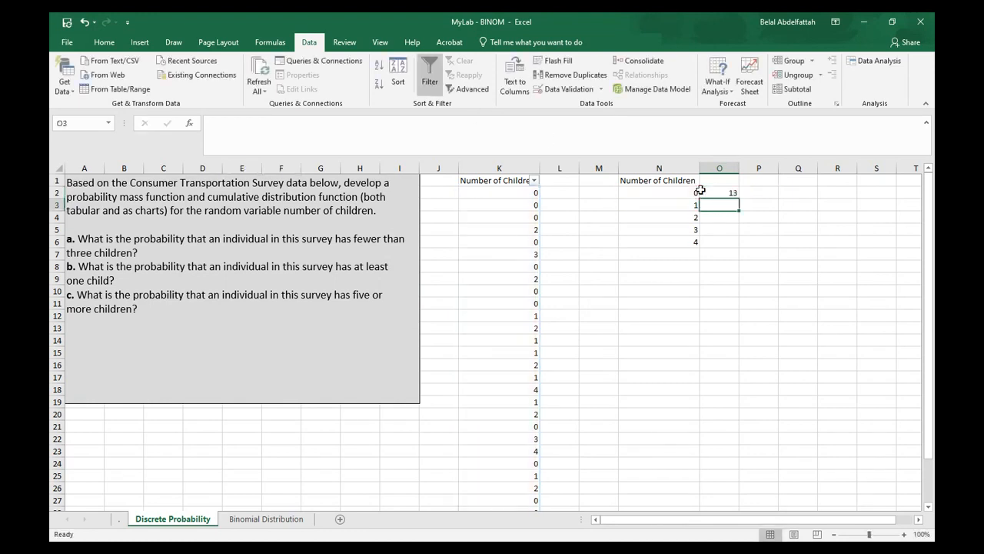
# Fill the COUNTIF formula down to O6 and head column O as Freqency
pyautogui.click(730, 195)
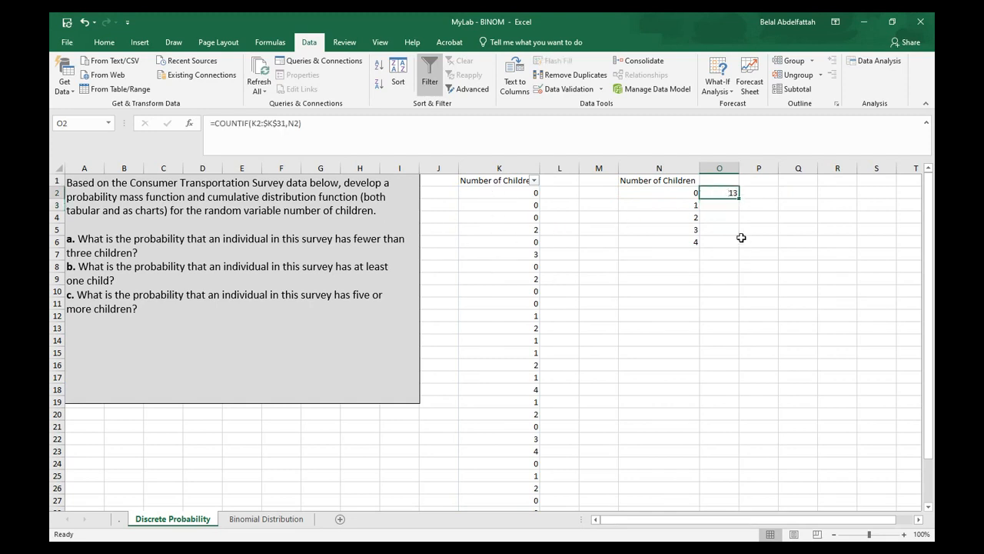
pyautogui.doubleClick(735, 198)
pyautogui.click(720, 254)
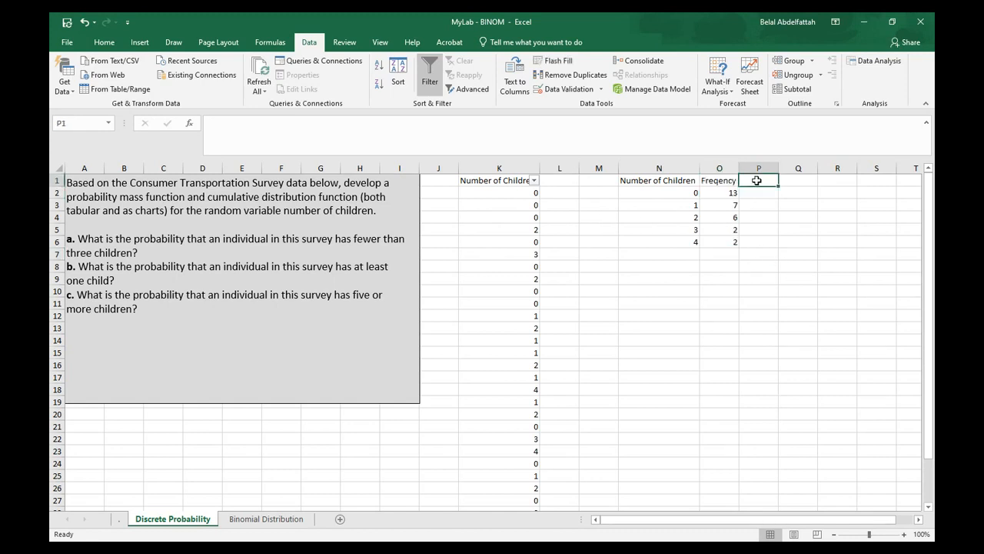
# Add a Probability heading in P1 and autofit column P
pyautogui.write('Probability')
pyautogui.press('Return')
pyautogui.click(758, 180)
pyautogui.doubleClick(778, 167)
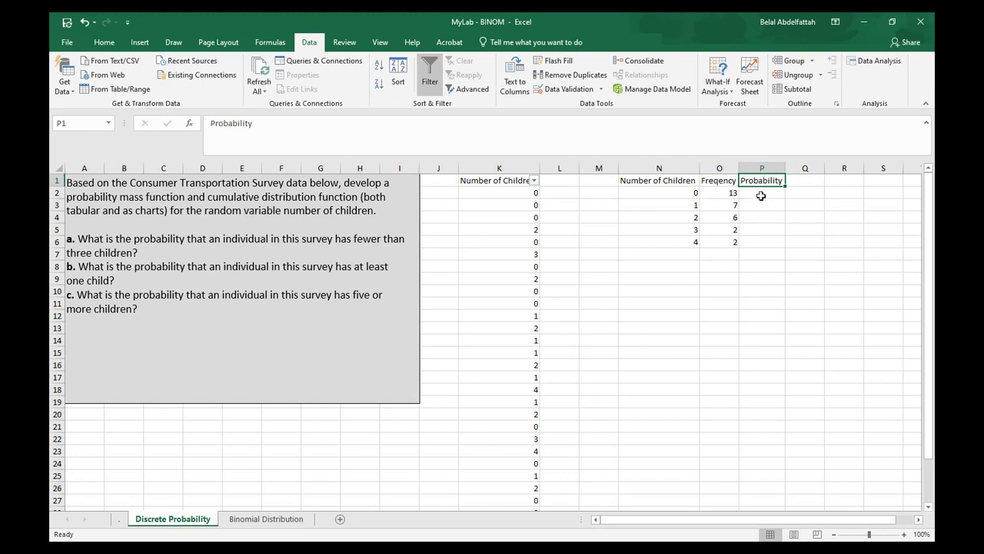
# Examine the number-of-children values and their frequency counts
pyautogui.click(758, 193)
pyautogui.click(671, 197)
pyautogui.click(679, 203)
pyautogui.click(681, 217)
pyautogui.click(681, 230)
pyautogui.click(683, 242)
pyautogui.moveTo(727, 193); pyautogui.dragTo(729, 239)
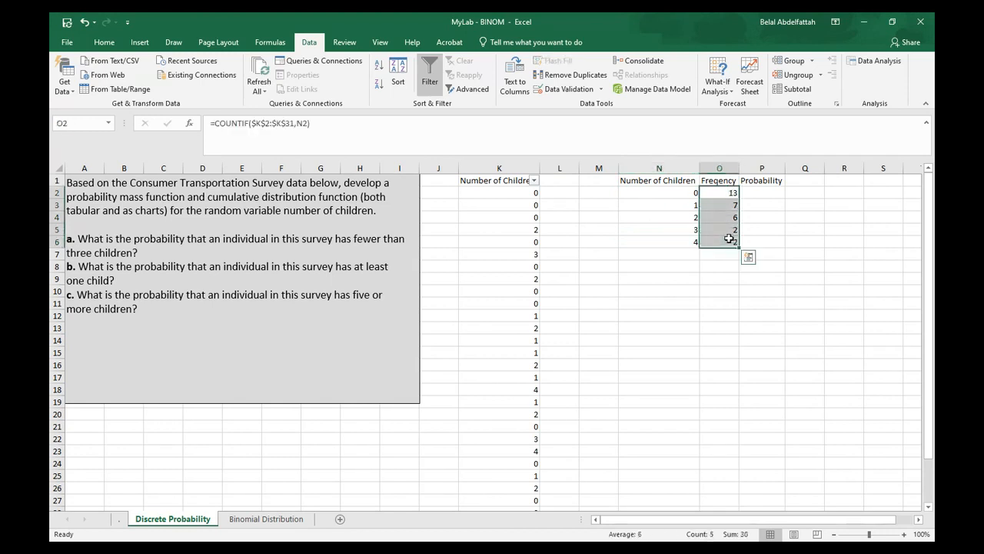
# Enter a probability formula in P2 dividing O2 by the sum of $O$2:$O$6
pyautogui.click(757, 190)
pyautogui.write('=')
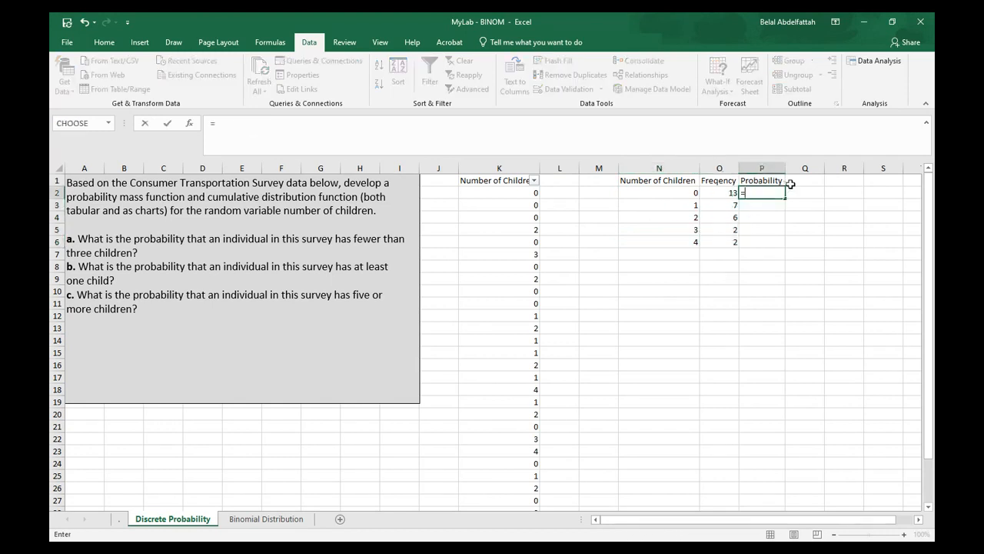
pyautogui.press('Left')
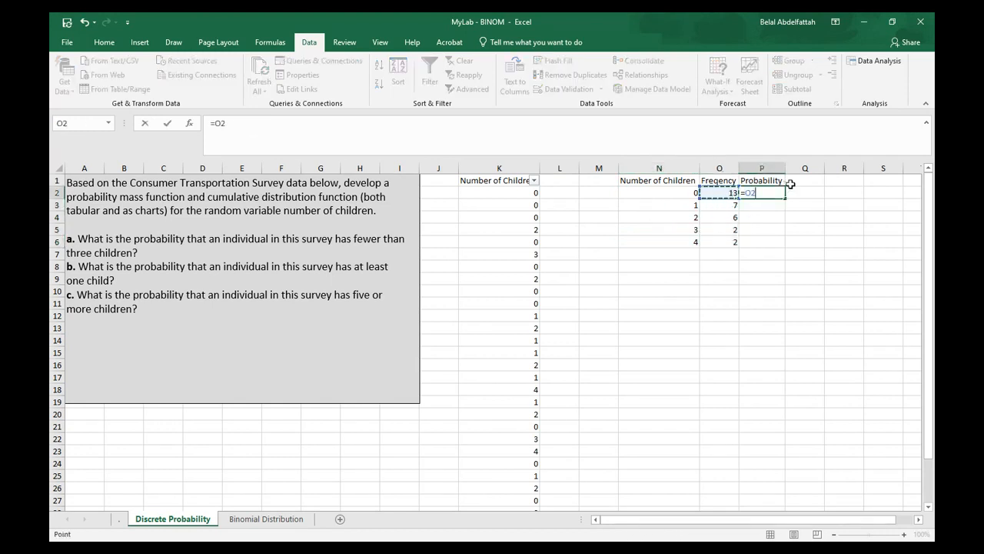
pyautogui.write('/SUM(')
pyautogui.press('Left')
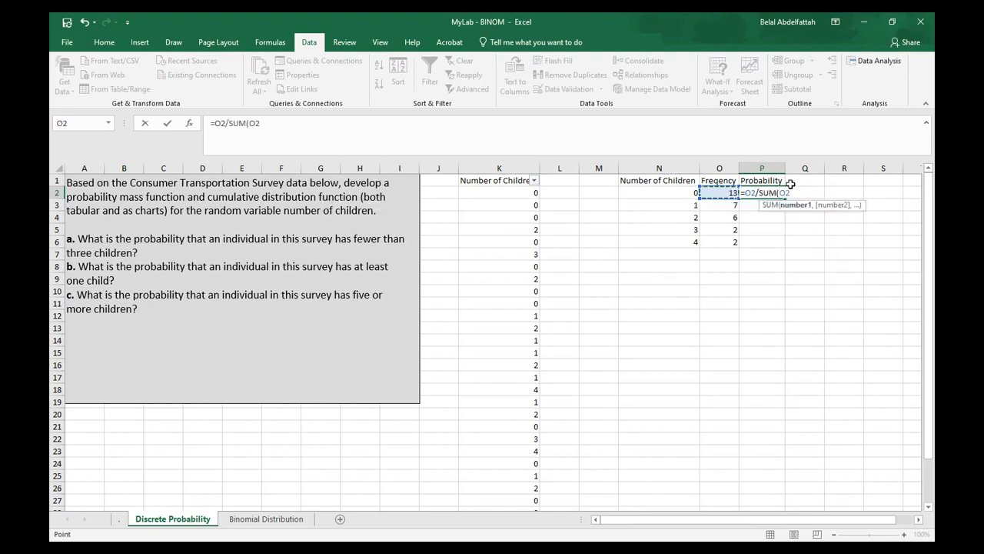
pyautogui.hotkey('shift', 'Down')
pyautogui.hotkey('shift', 'Down')
pyautogui.hotkey('shift', 'Down')
pyautogui.hotkey('shift', 'Down')
pyautogui.press('F4')
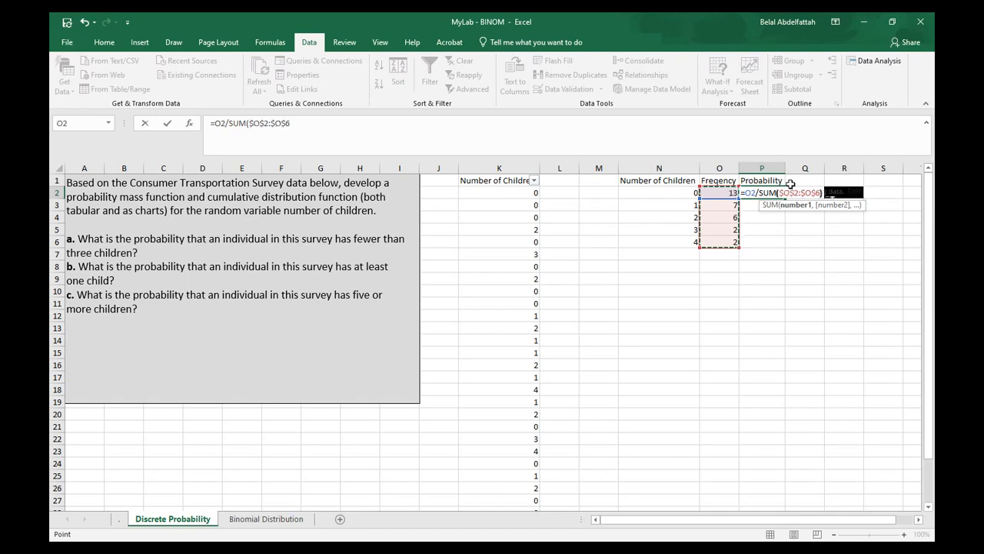
pyautogui.write(')')
pyautogui.press('Return')
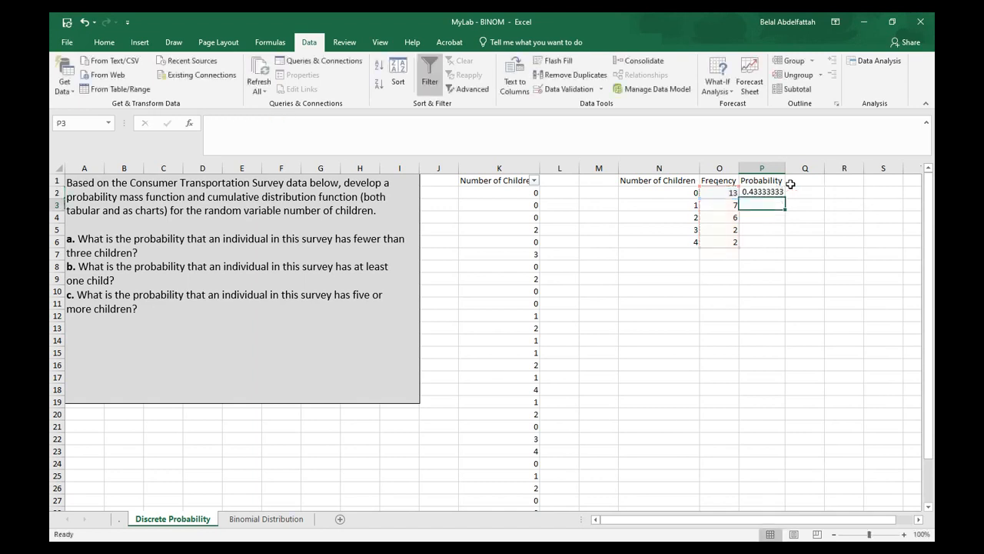
# Format P2 to show three decimal places and fill its formula down to P6
pyautogui.click(762, 191)
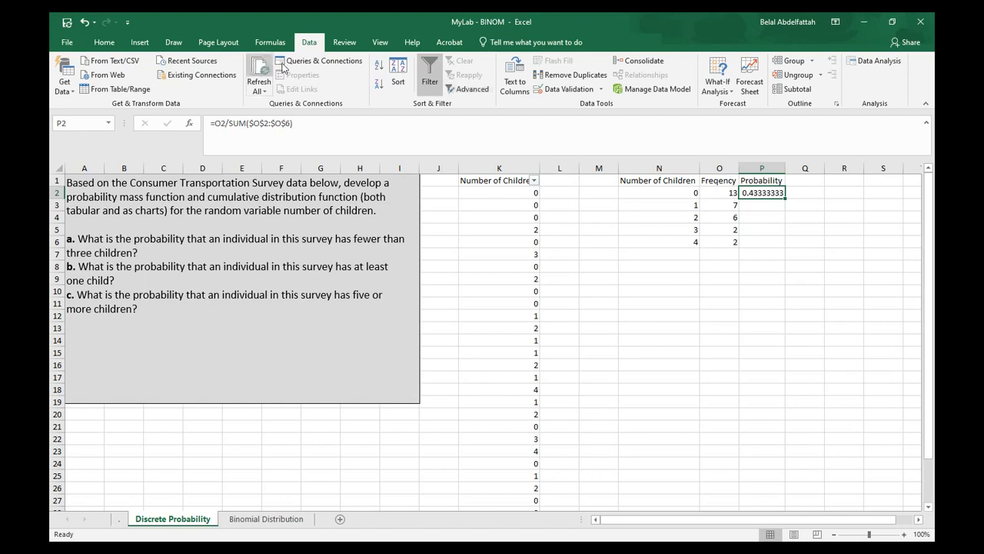
pyautogui.click(104, 41)
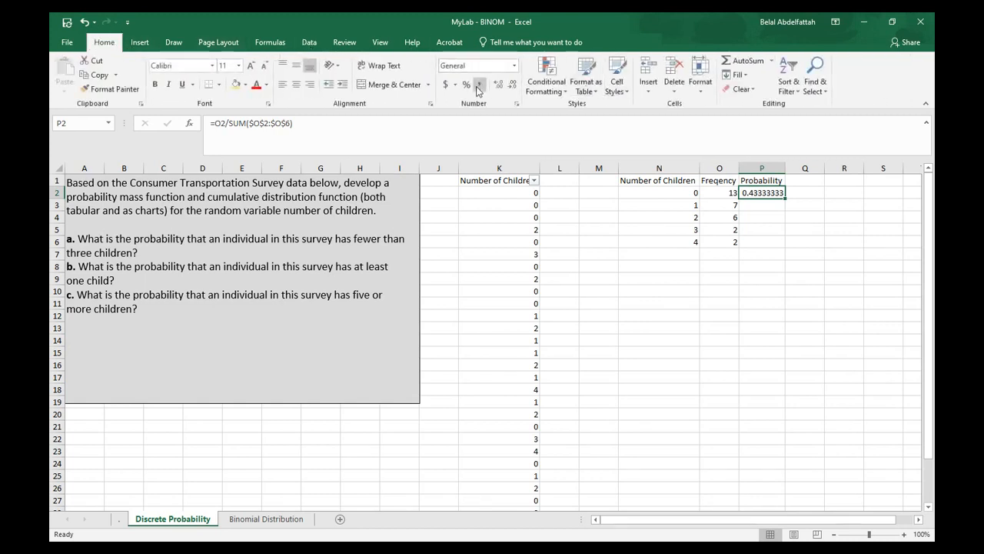
pyautogui.click(513, 83)
pyautogui.click(513, 83)
pyautogui.click(513, 83)
pyautogui.click(513, 83)
pyautogui.click(513, 83)
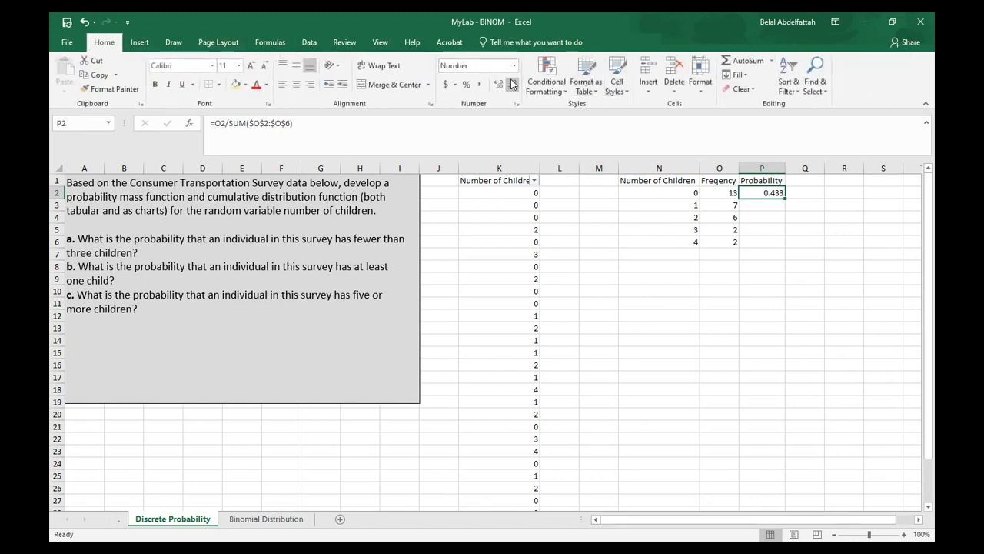
pyautogui.moveTo(783, 198); pyautogui.dragTo(781, 249)
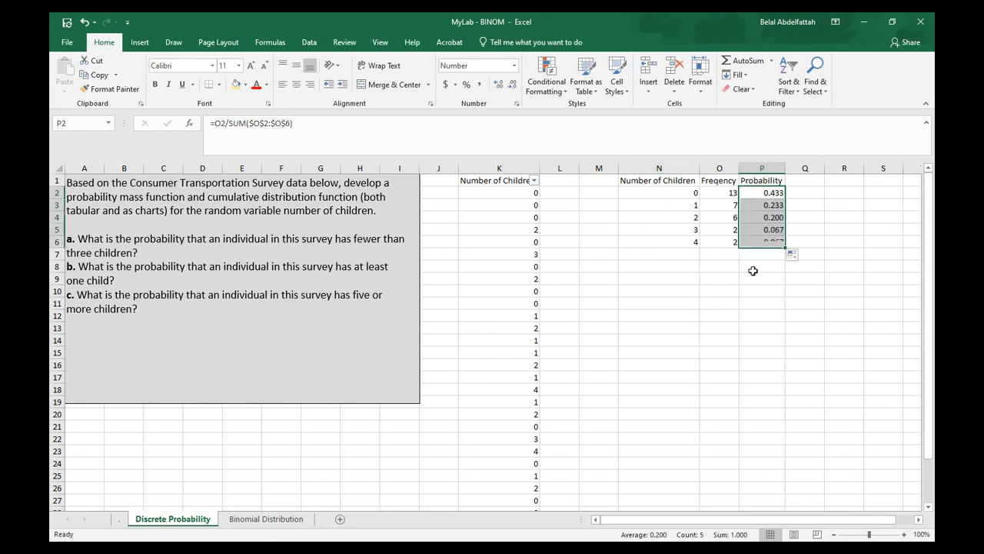
# Total the probabilities in P7 with a SUM over P2:P6
pyautogui.click(758, 251)
pyautogui.write('=SUM(')
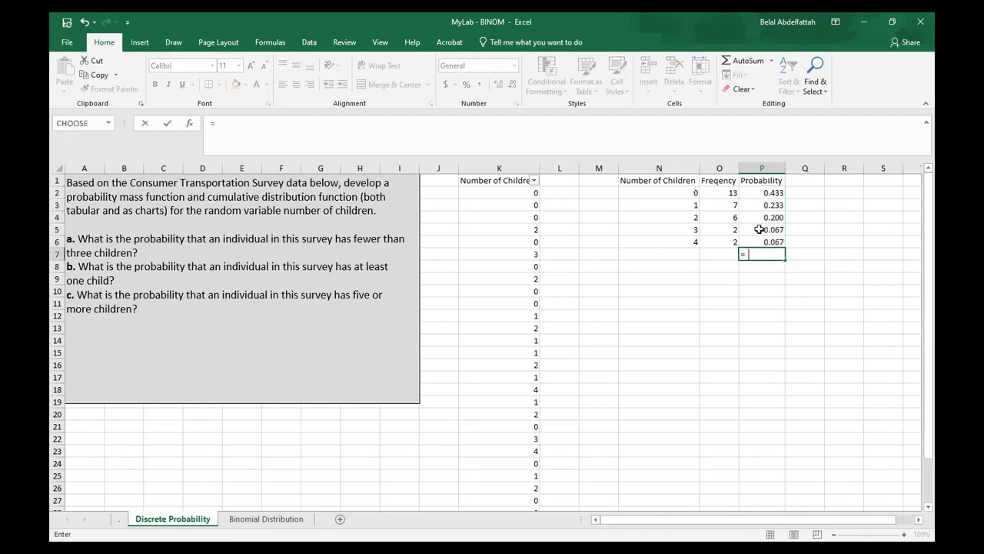
pyautogui.press('Up')
pyautogui.hotkey('shift', 'Up')
pyautogui.hotkey('shift', 'Up')
pyautogui.hotkey('shift', 'Up')
pyautogui.hotkey('shift', 'Up')
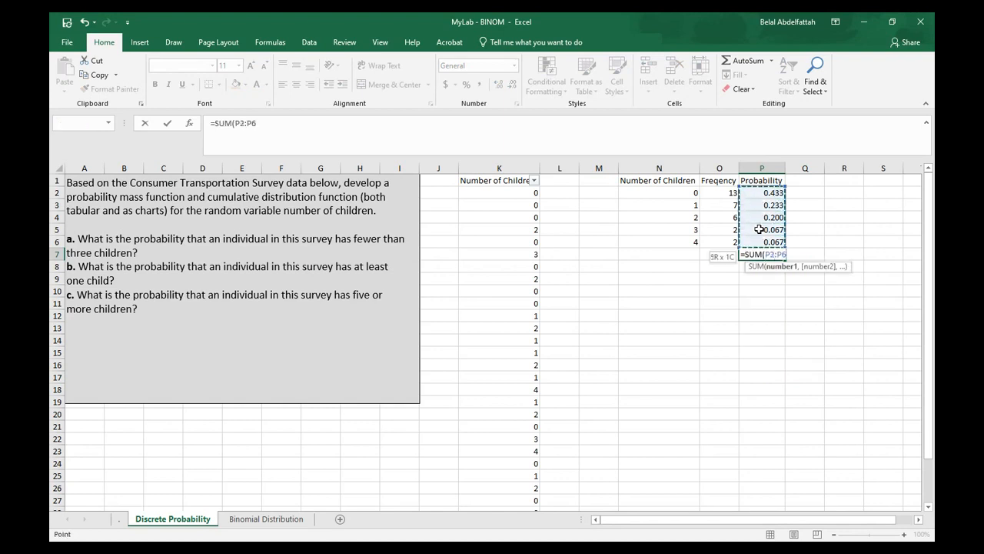
pyautogui.press('Return')
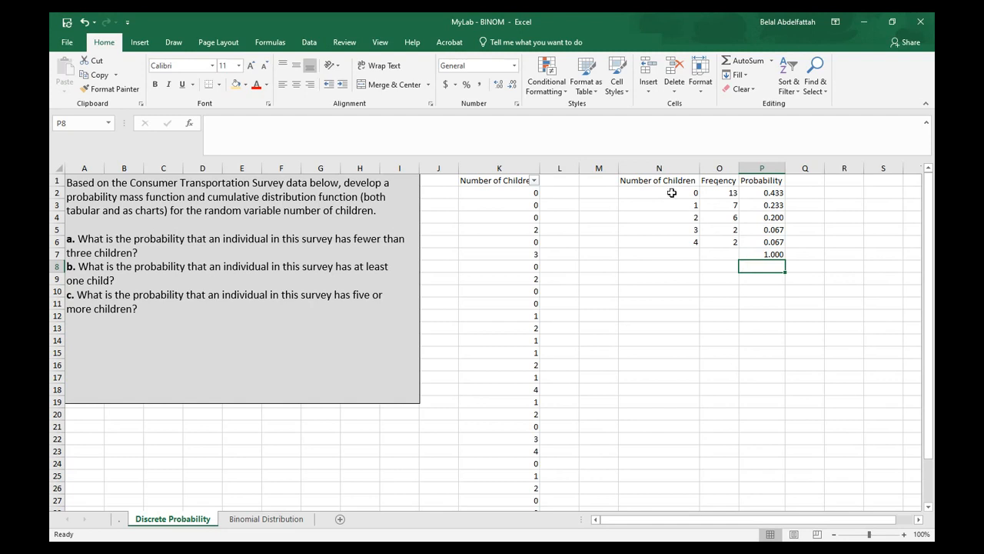
# Hide the Frequency column O
pyautogui.click(719, 168)
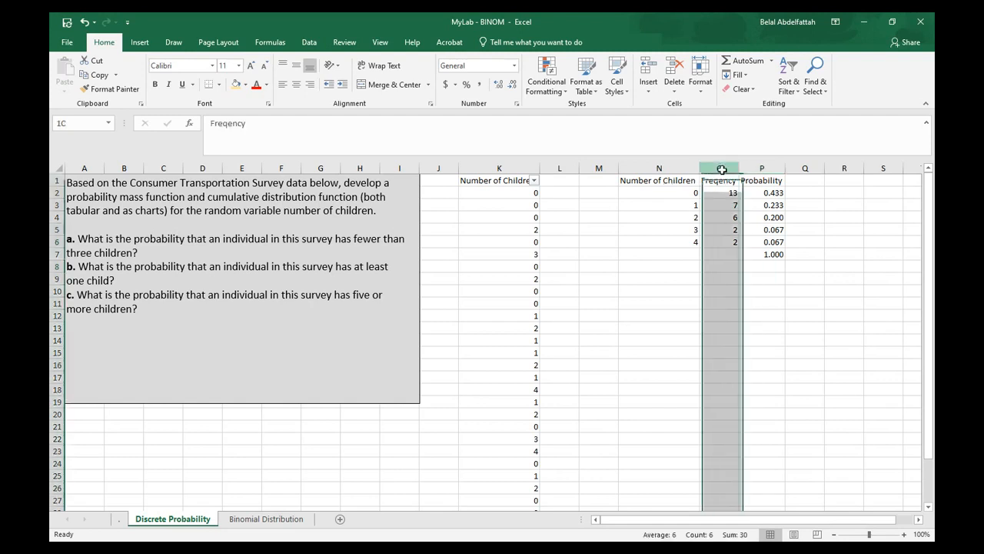
pyautogui.rightClick(722, 169)
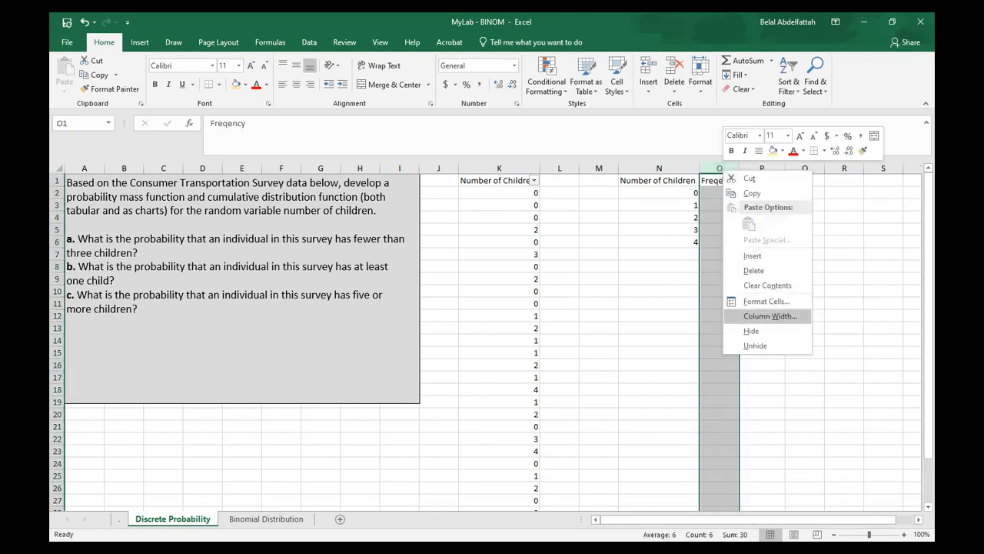
pyautogui.click(751, 331)
# Select the Number of Children and Probability data, insert a clustered column chart, and move it below the table
pyautogui.click(677, 182)
pyautogui.moveTo(677, 182); pyautogui.dragTo(732, 241)
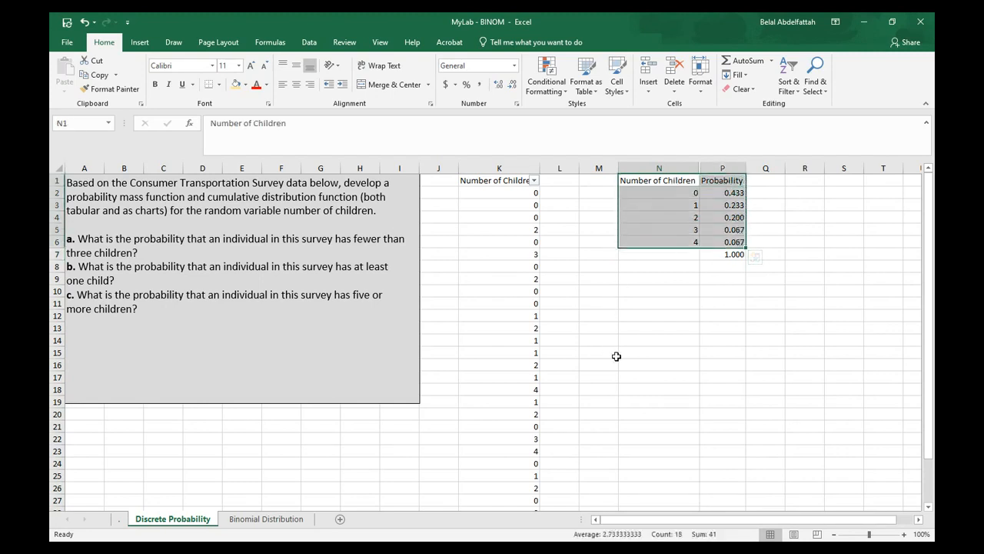
pyautogui.click(516, 166)
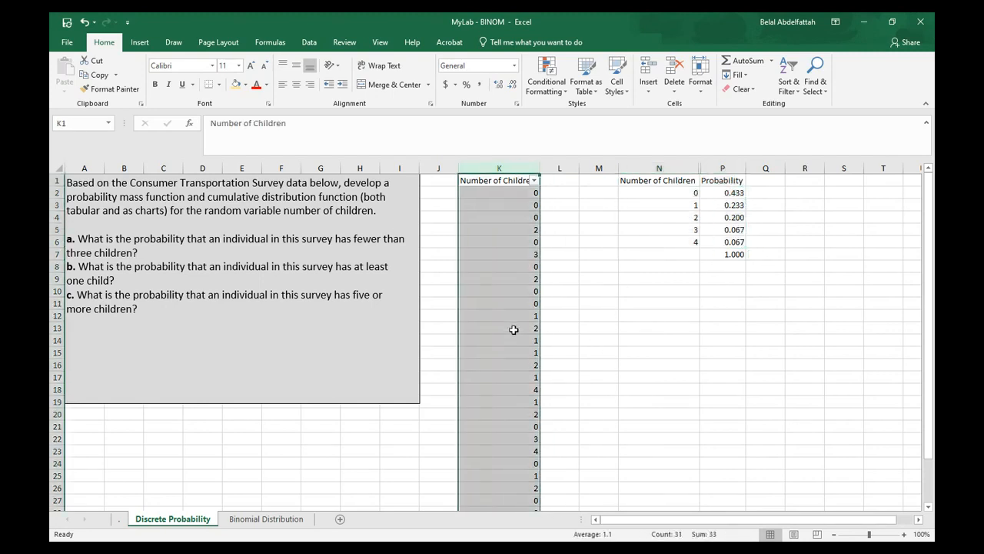
pyautogui.click(736, 255)
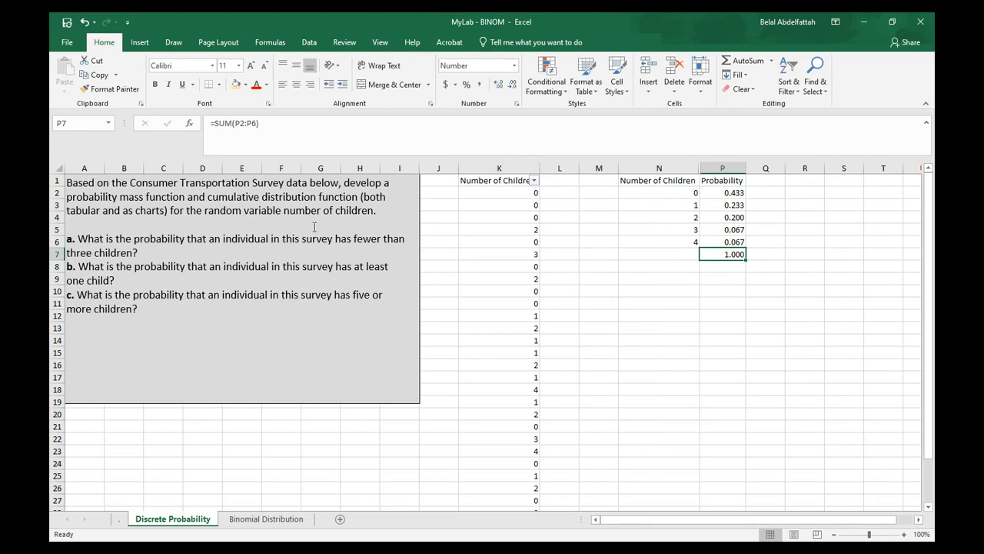
pyautogui.moveTo(641, 212); pyautogui.dragTo(648, 241)
pyautogui.moveTo(726, 180); pyautogui.dragTo(733, 227)
pyautogui.click(659, 216)
pyautogui.moveTo(655, 181); pyautogui.dragTo(659, 243)
pyautogui.moveTo(723, 181); pyautogui.dragTo(725, 239)
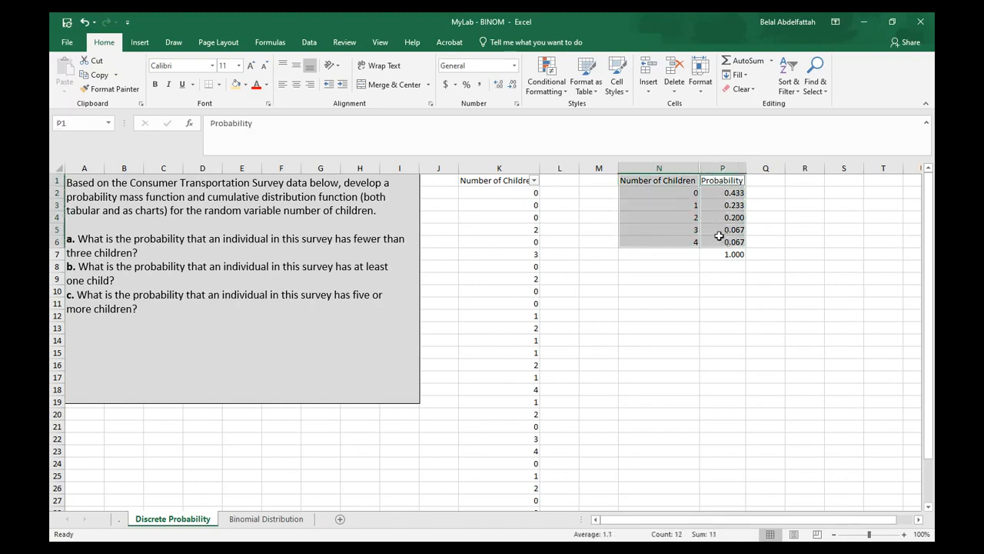
pyautogui.click(140, 43)
pyautogui.click(410, 81)
pyautogui.click(363, 232)
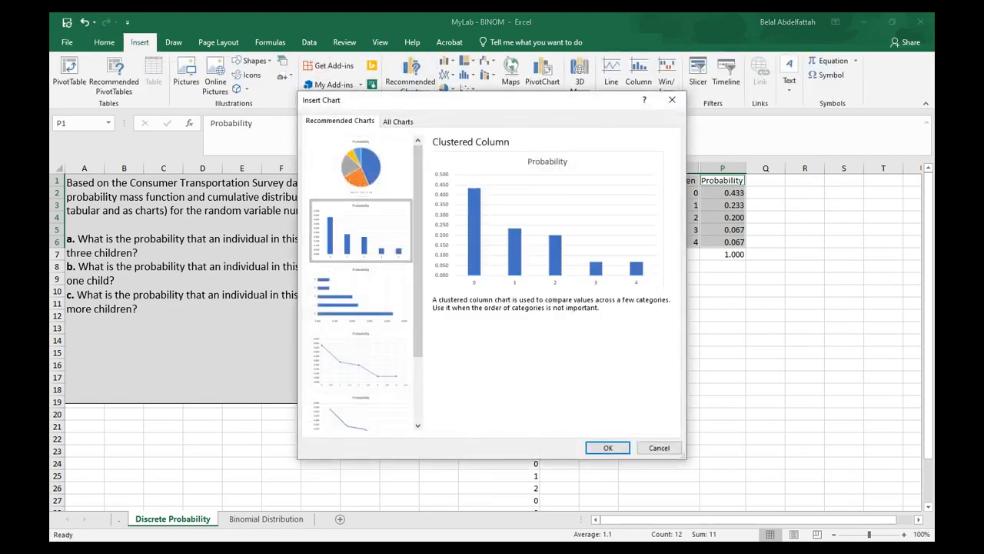
pyautogui.click(607, 447)
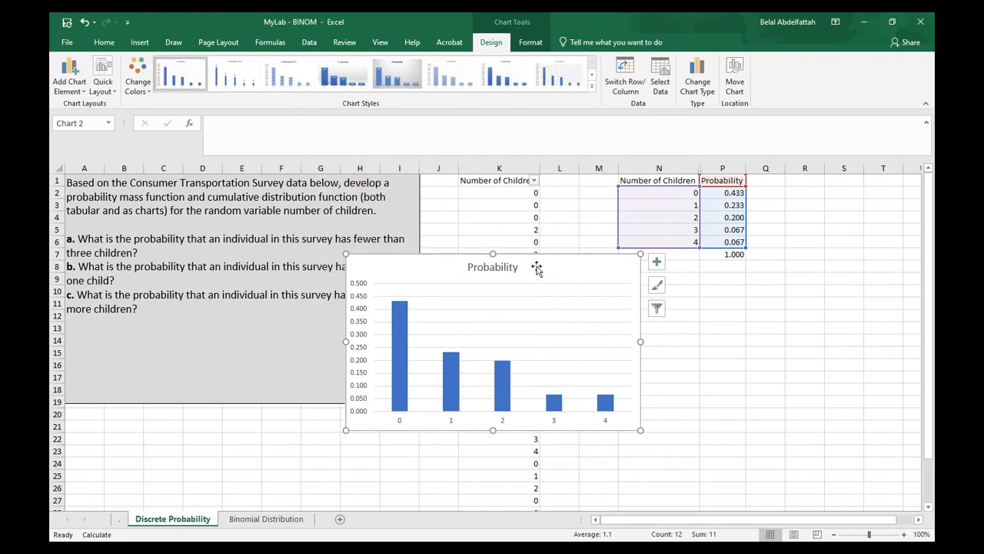
pyautogui.moveTo(550, 258); pyautogui.dragTo(859, 375)
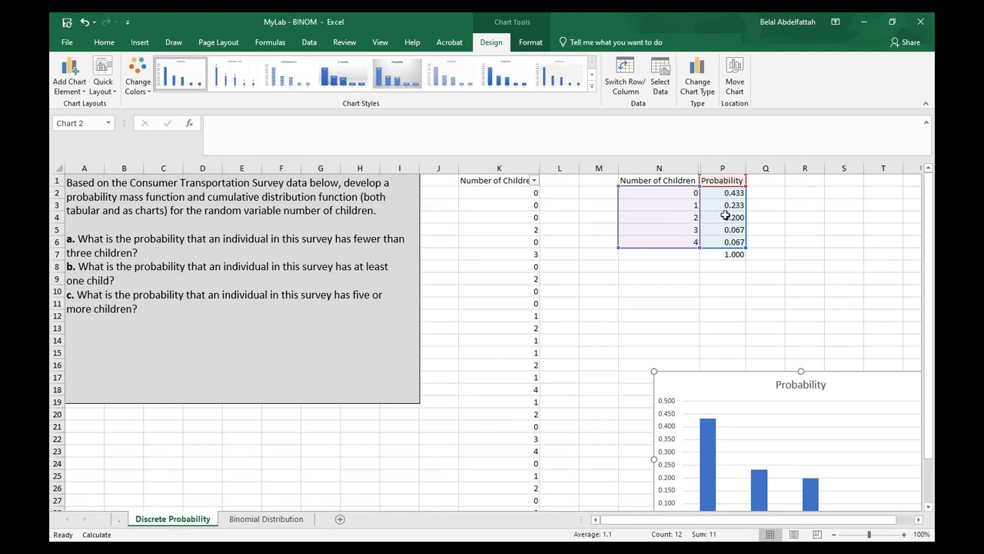
# Head column Q as Cumulative and set Q2 equal to P2
pyautogui.click(775, 182)
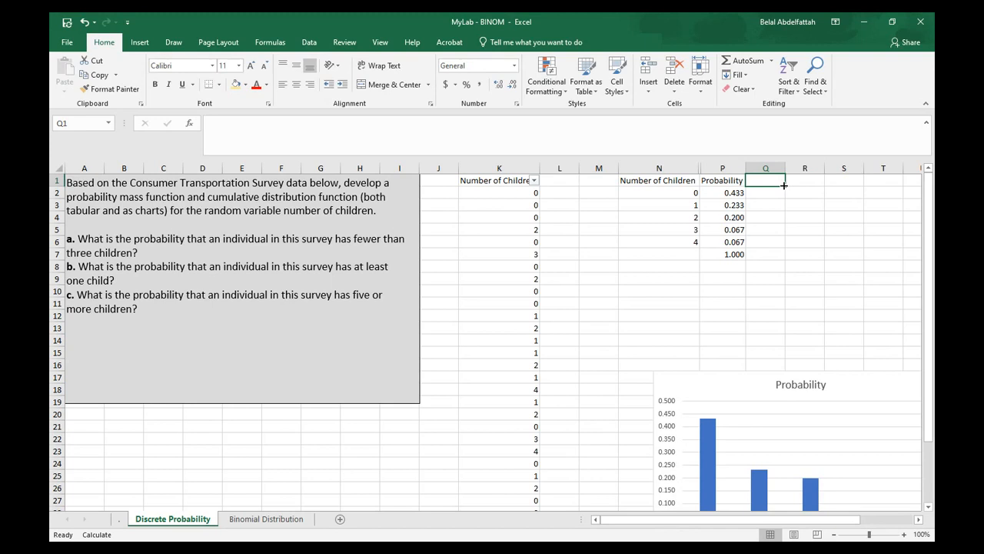
pyautogui.write('Cumulative')
pyautogui.press('Return')
pyautogui.write('=')
pyautogui.press('Left')
pyautogui.press('Return')
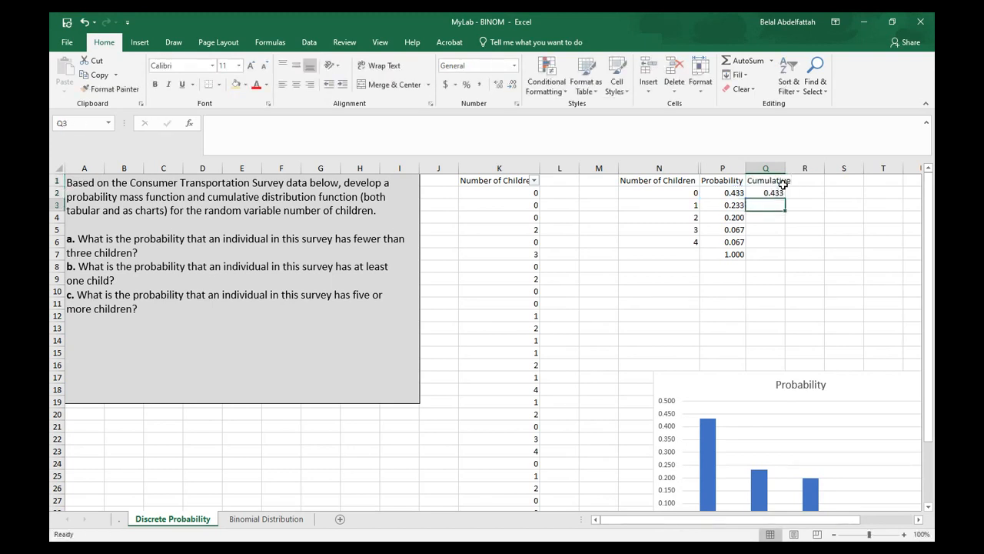
# Enter a formula in Q3 adding P3 to Q2
pyautogui.write('=')
pyautogui.press('Left')
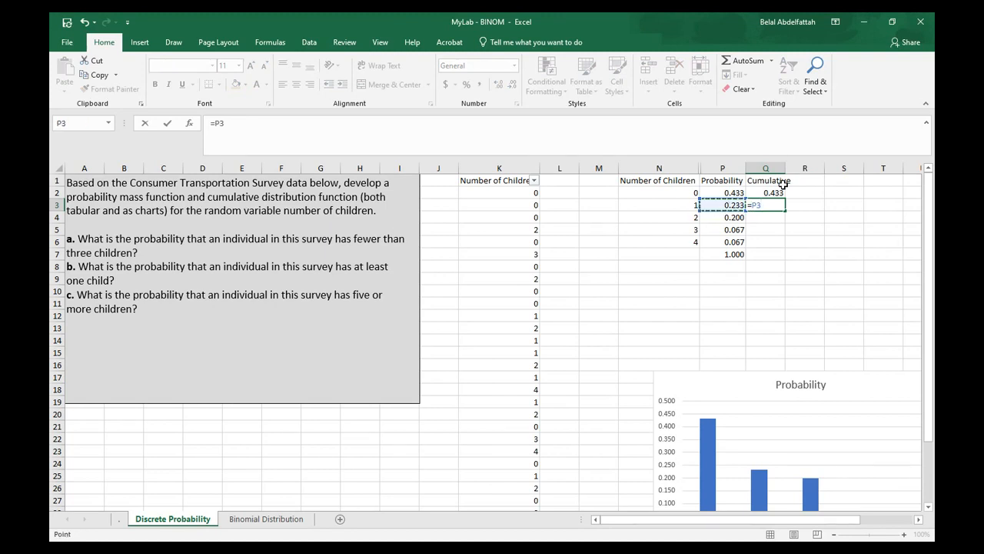
pyautogui.write('+')
pyautogui.click(776, 192)
pyautogui.press('Return')
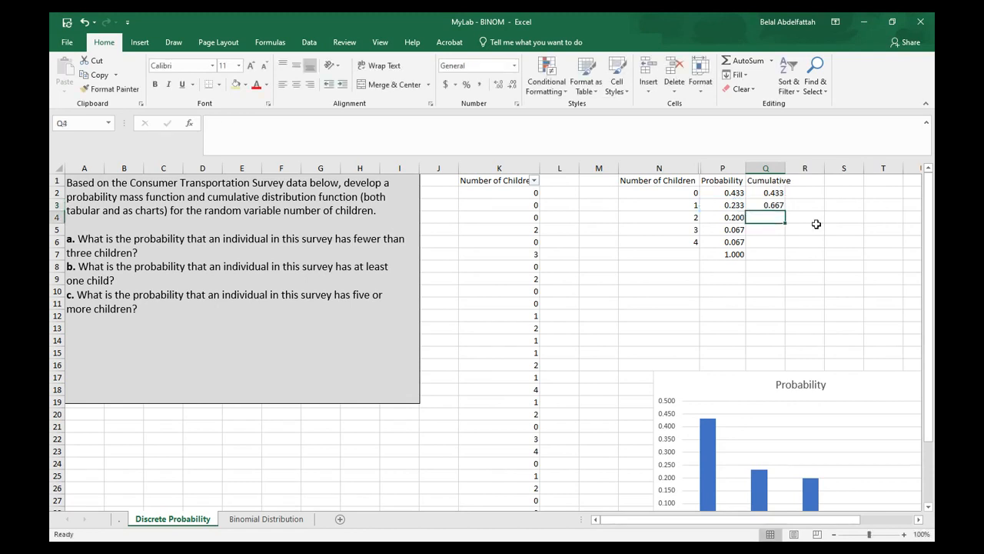
# Inspect the formulas in the number, probability and cumulative cells of rows 2 and 3
pyautogui.click(775, 193)
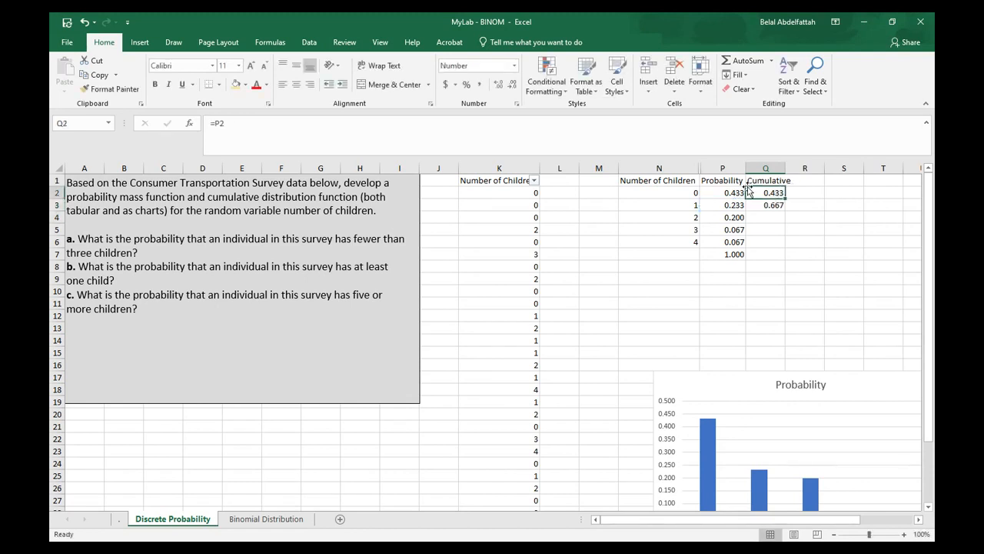
pyautogui.click(686, 192)
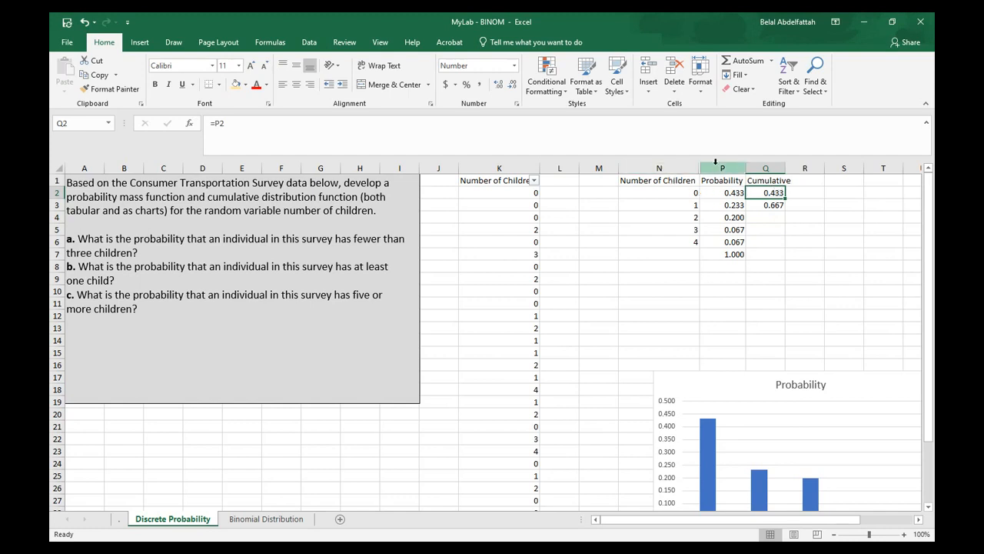
pyautogui.click(784, 193)
pyautogui.click(744, 194)
pyautogui.click(767, 193)
pyautogui.click(735, 193)
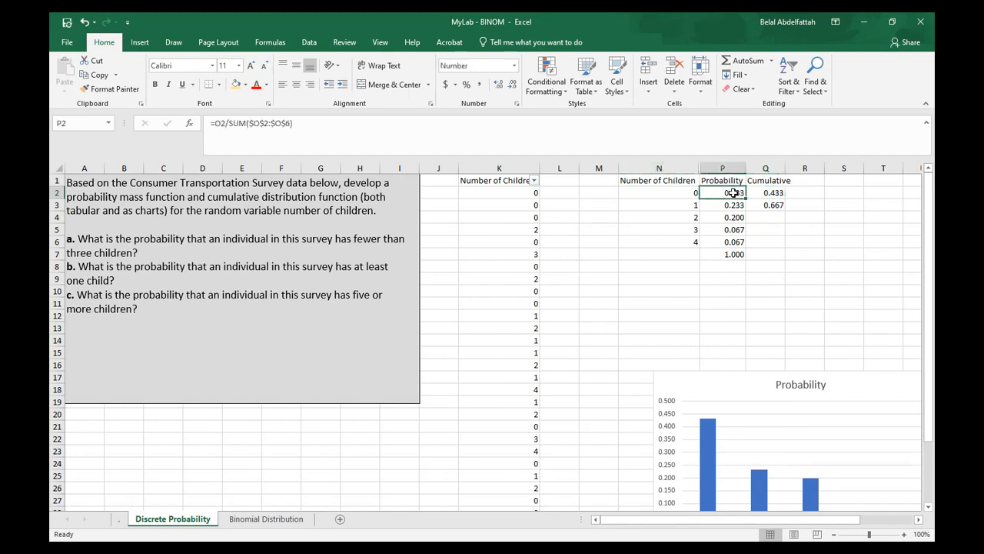
pyautogui.click(770, 193)
pyautogui.click(778, 203)
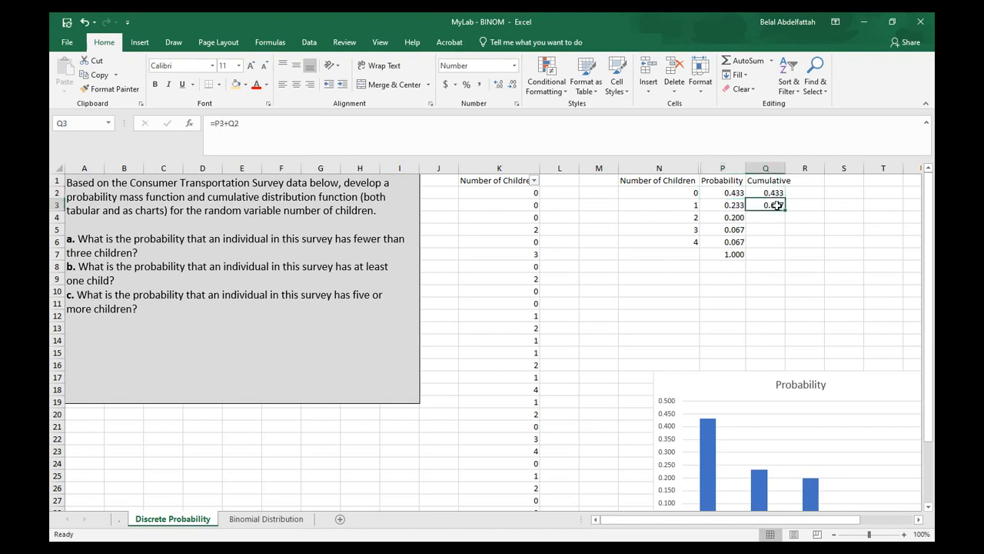
pyautogui.click(690, 206)
pyautogui.click(777, 207)
pyautogui.click(735, 207)
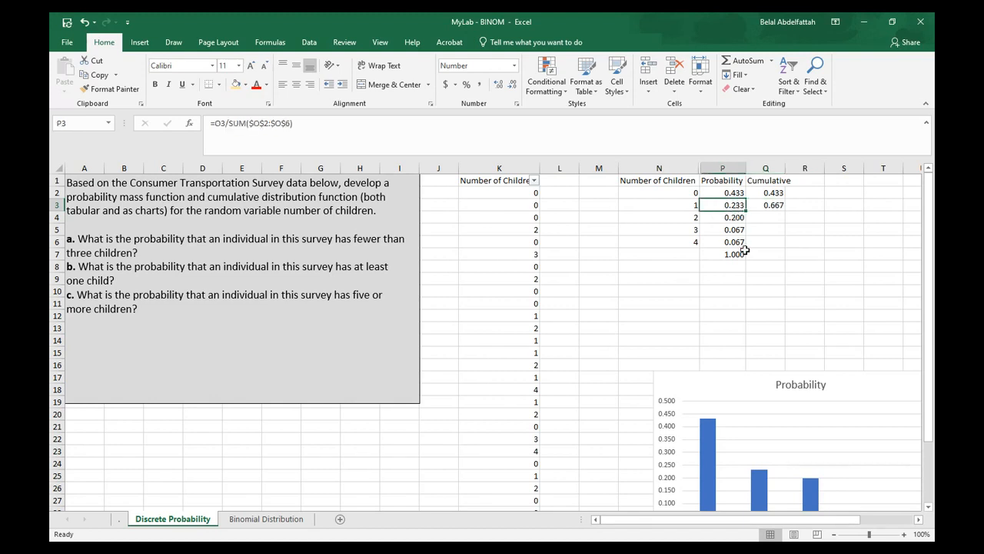
pyautogui.click(701, 193)
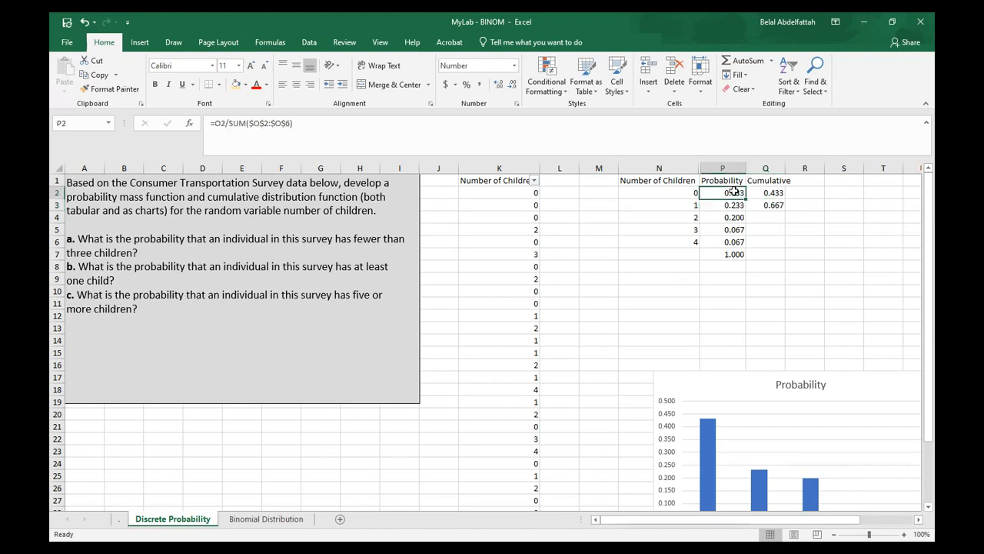
pyautogui.click(692, 193)
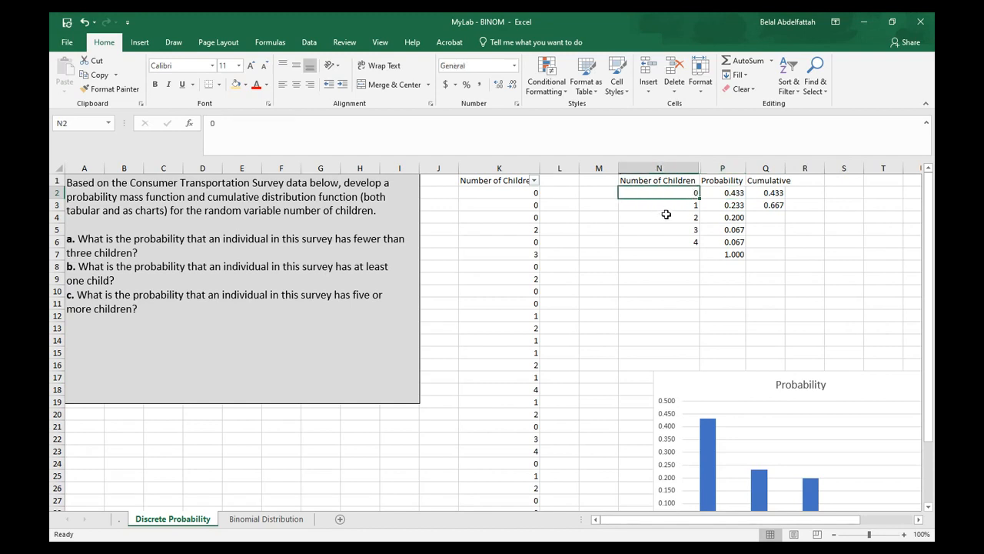
pyautogui.click(769, 205)
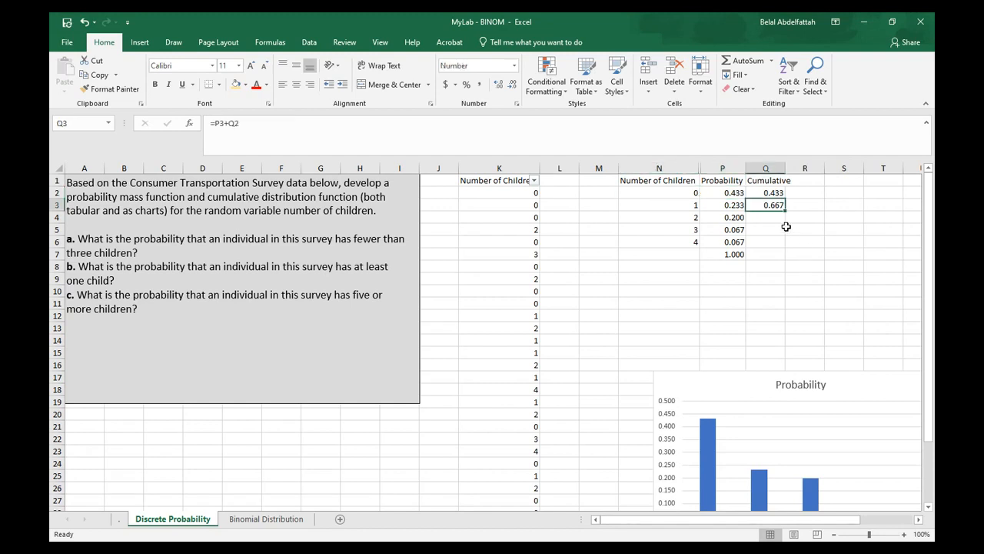
# Fill the cumulative formula from Q3 down to Q6
pyautogui.moveTo(786, 210); pyautogui.dragTo(784, 243)
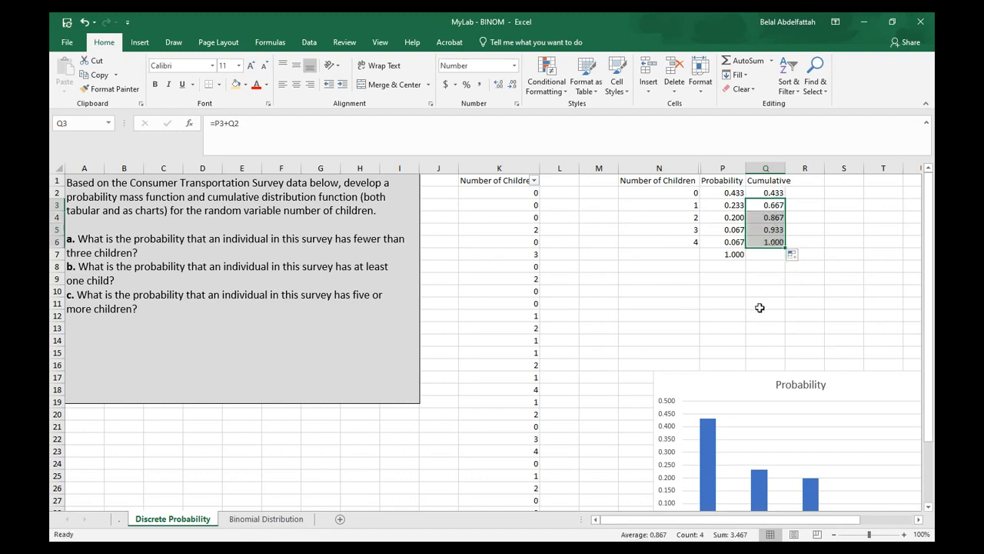
# Select the Number of Children and Cumulative data, insert a clustered column chart, and move it below the table
pyautogui.moveTo(675, 182); pyautogui.dragTo(683, 243)
pyautogui.moveTo(769, 180); pyautogui.dragTo(771, 241)
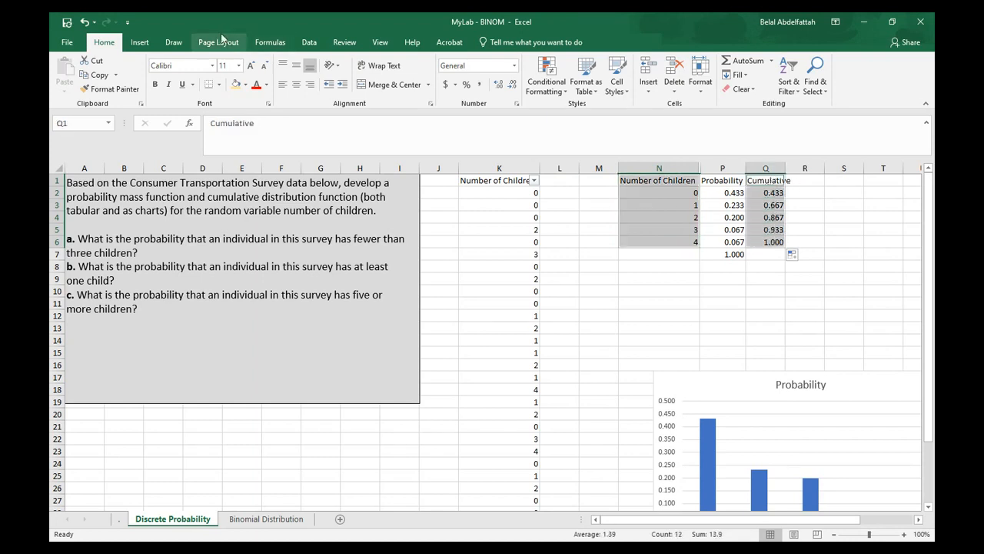
pyautogui.click(140, 44)
pyautogui.click(420, 64)
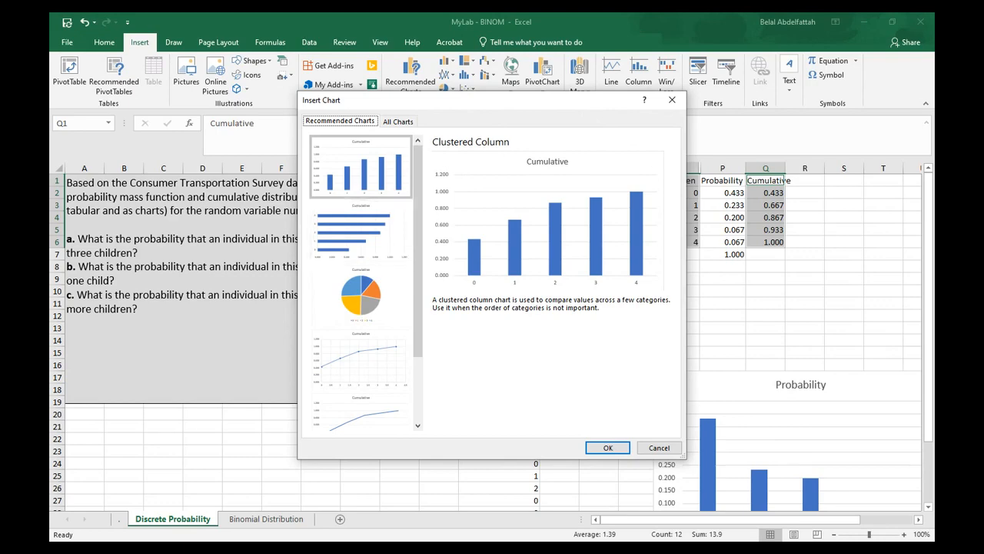
pyautogui.click(607, 447)
pyautogui.scroll(-2, 594, 311)
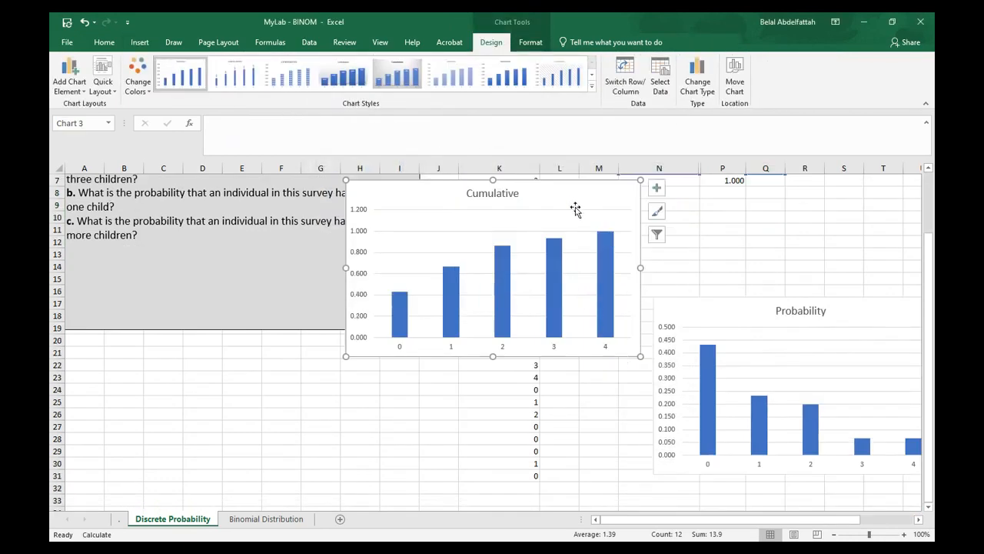
pyautogui.moveTo(578, 180); pyautogui.dragTo(840, 279)
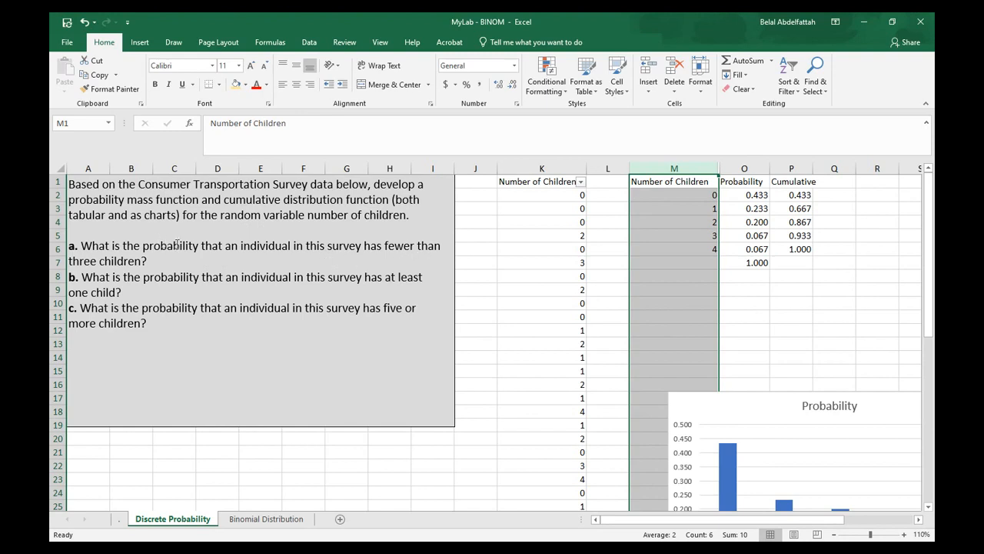
# Inspect the formulas in the number, probability and cumulative cells of the table
pyautogui.click(745, 263)
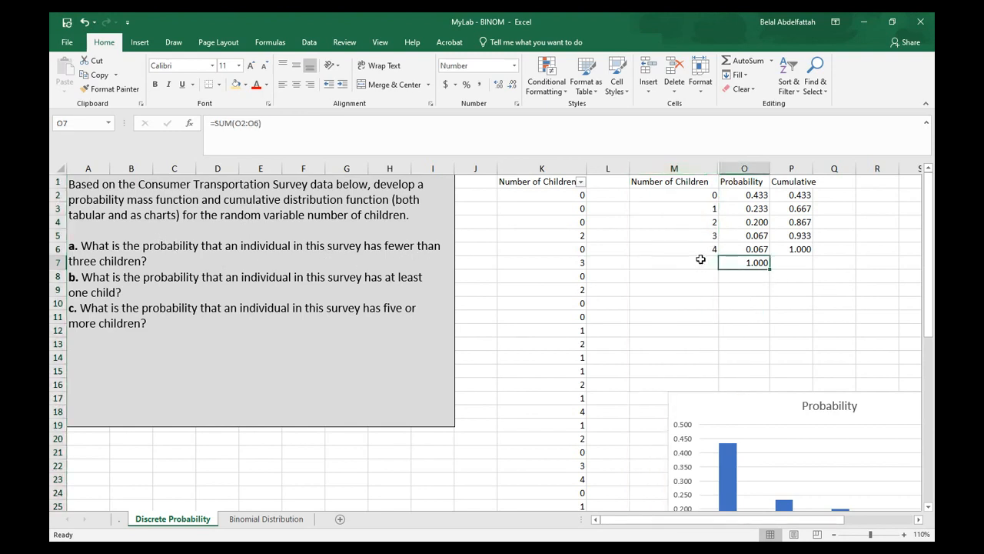
pyautogui.click(704, 251)
pyautogui.click(692, 223)
pyautogui.click(697, 207)
pyautogui.click(697, 194)
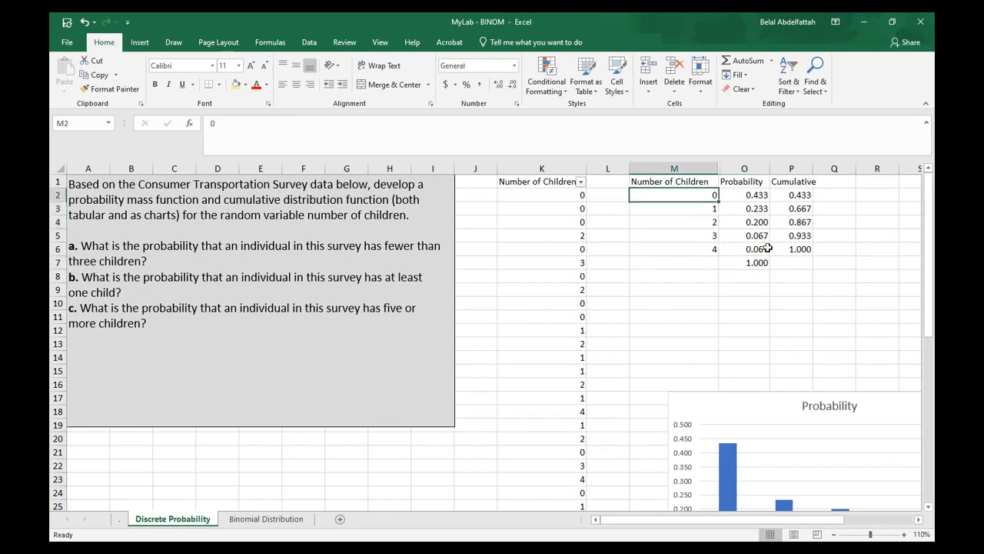
pyautogui.click(802, 223)
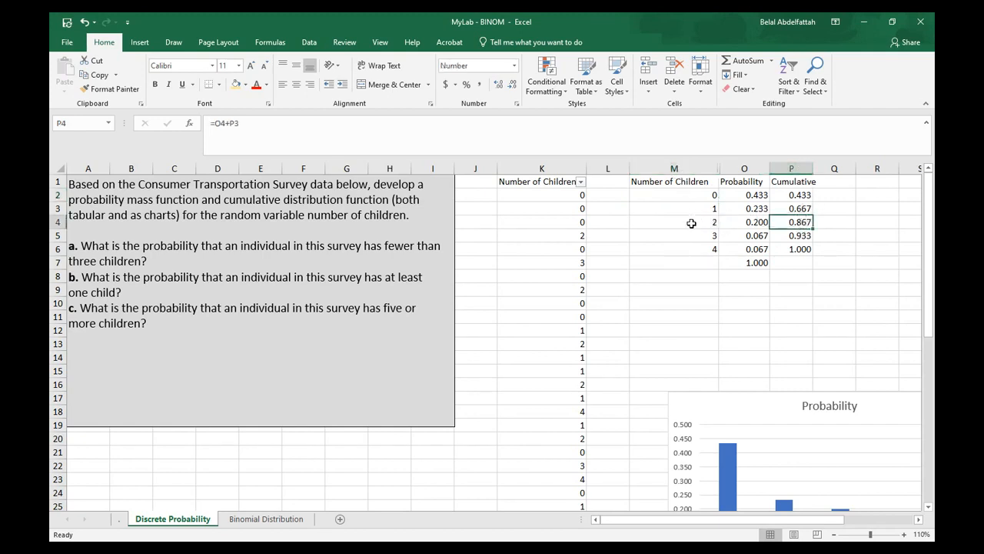
pyautogui.click(701, 223)
pyautogui.moveTo(815, 221); pyautogui.dragTo(692, 197)
pyautogui.click(694, 210)
pyautogui.moveTo(751, 221); pyautogui.dragTo(751, 196)
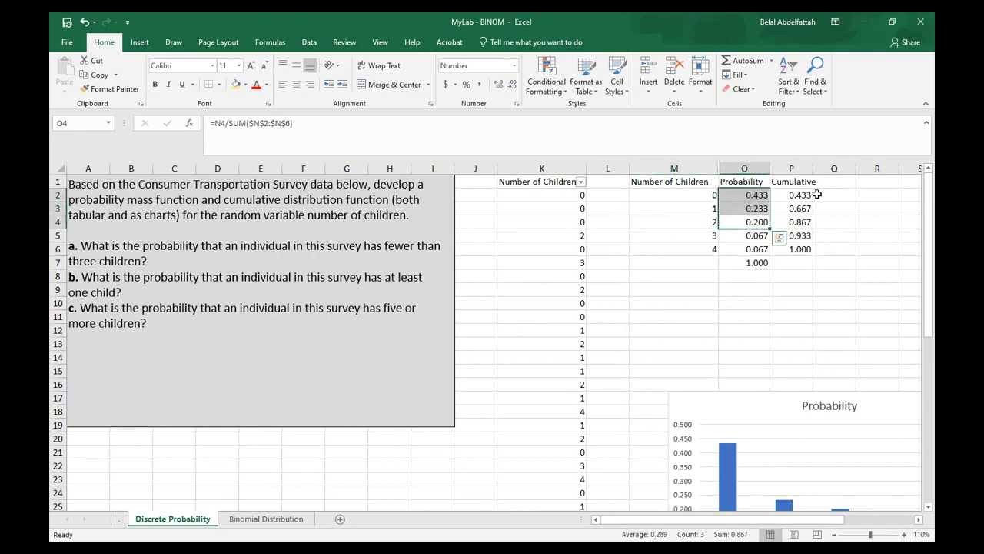
pyautogui.click(811, 219)
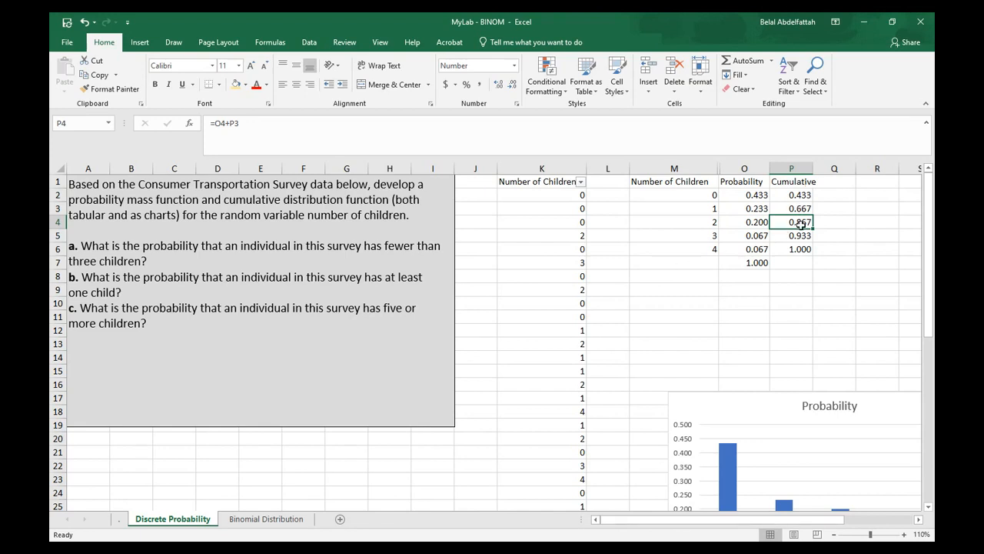
# Read question b in the text box, highlighting its wording
pyautogui.click(174, 273)
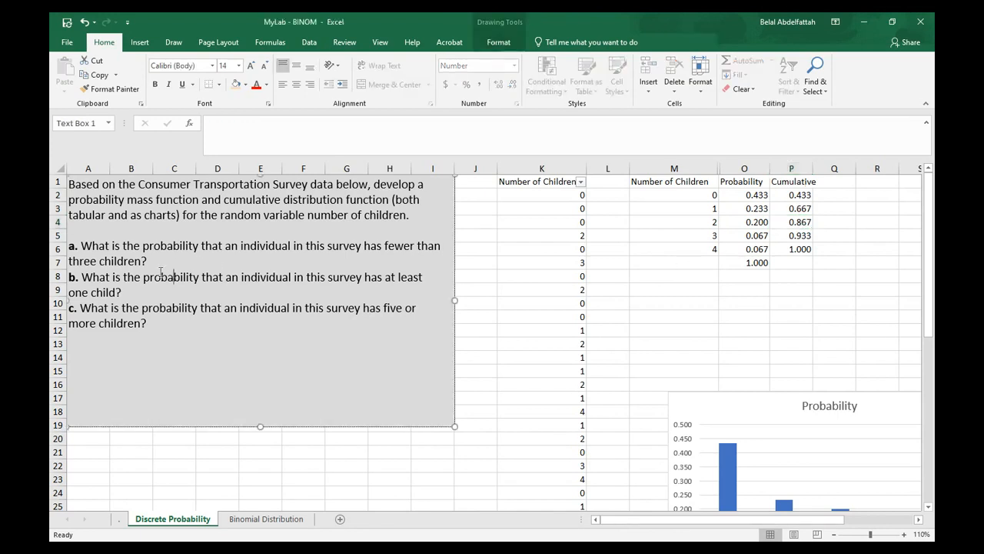
pyautogui.click(84, 280)
pyautogui.moveTo(95, 280); pyautogui.dragTo(226, 280)
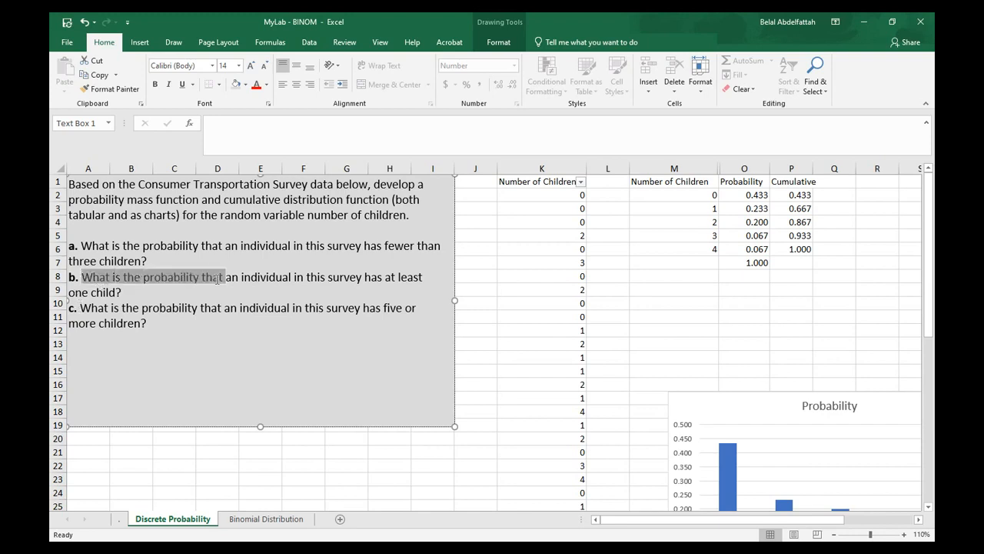
pyautogui.click(329, 288)
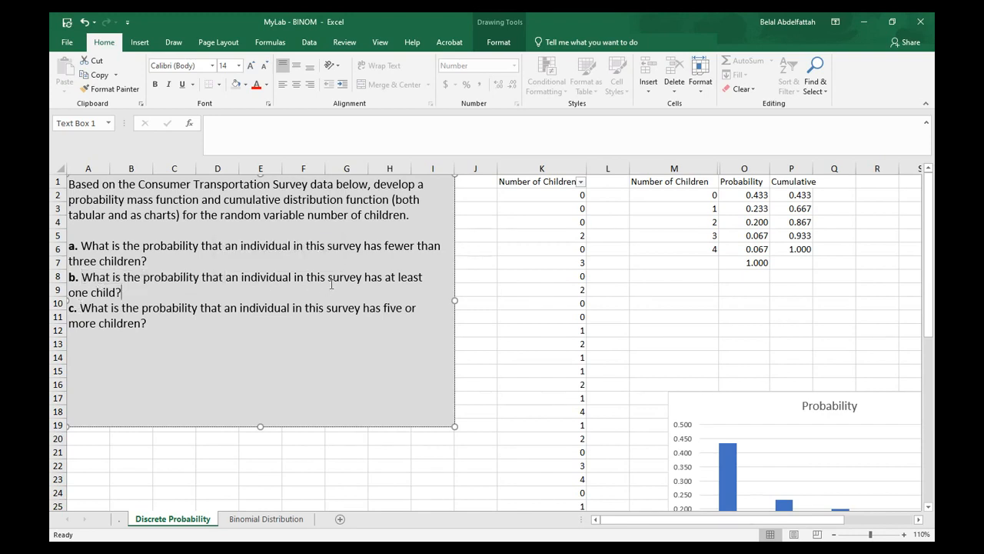
pyautogui.moveTo(118, 291); pyautogui.dragTo(69, 293)
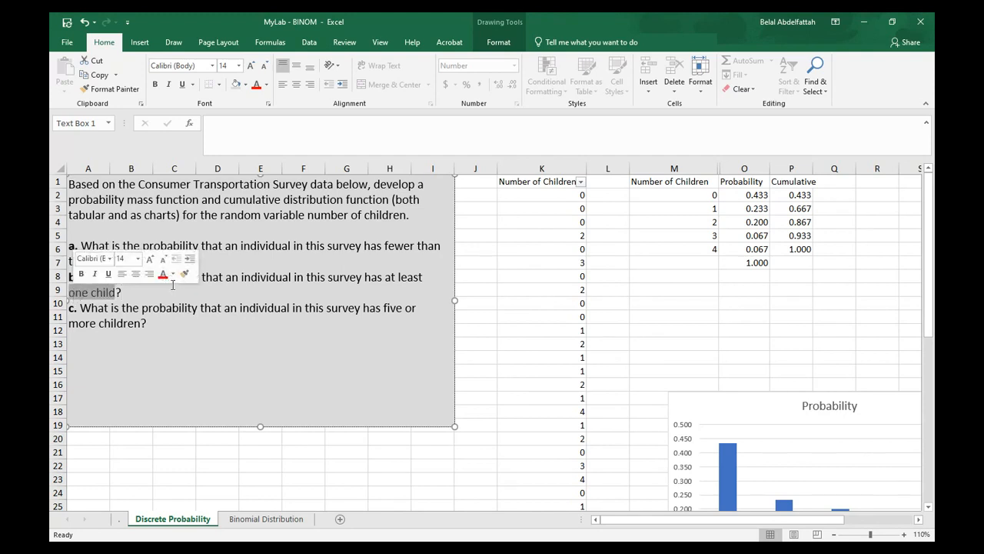
pyautogui.click(136, 294)
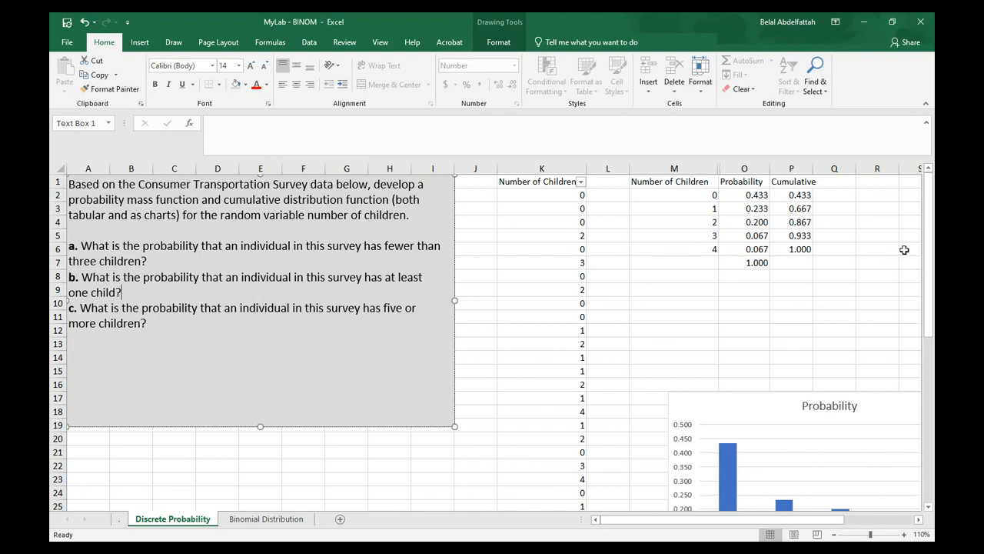
# Review the number of children and probability cells and the last table row
pyautogui.click(712, 210)
pyautogui.click(706, 223)
pyautogui.click(702, 236)
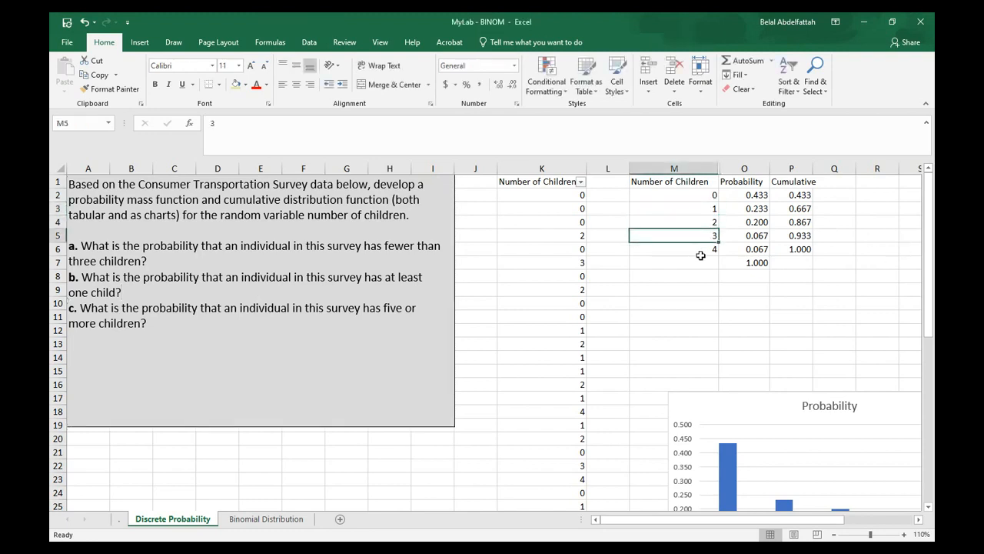
pyautogui.click(700, 253)
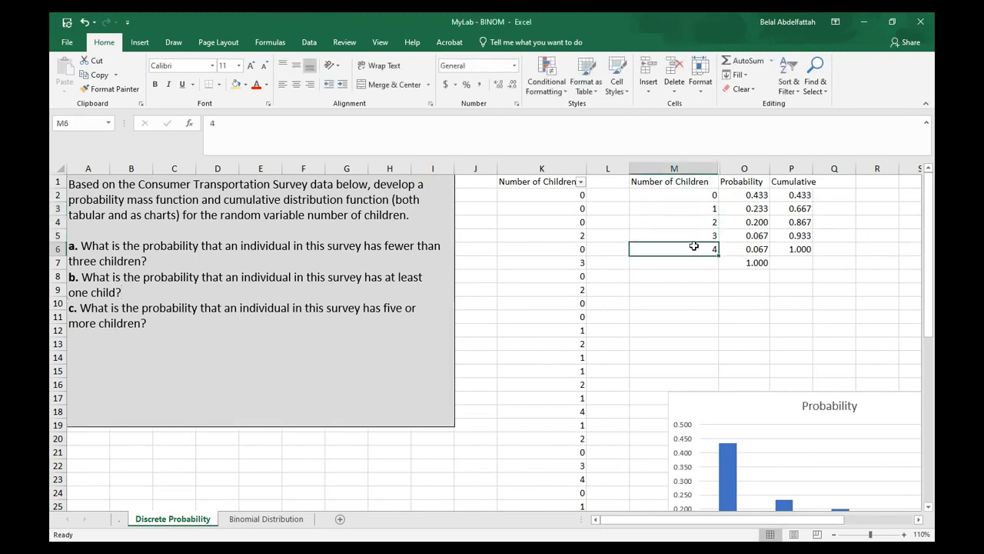
pyautogui.click(748, 195)
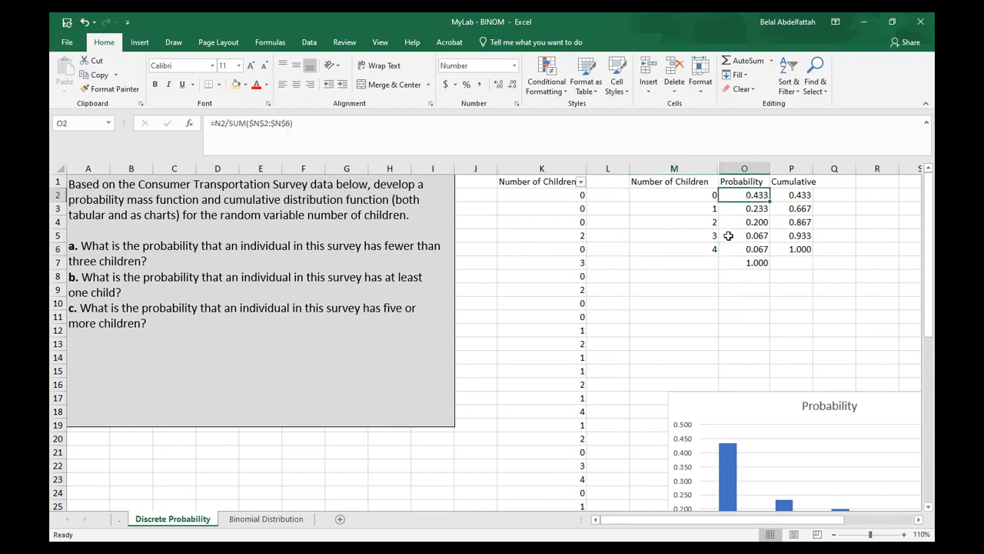
pyautogui.moveTo(751, 208); pyautogui.dragTo(757, 246)
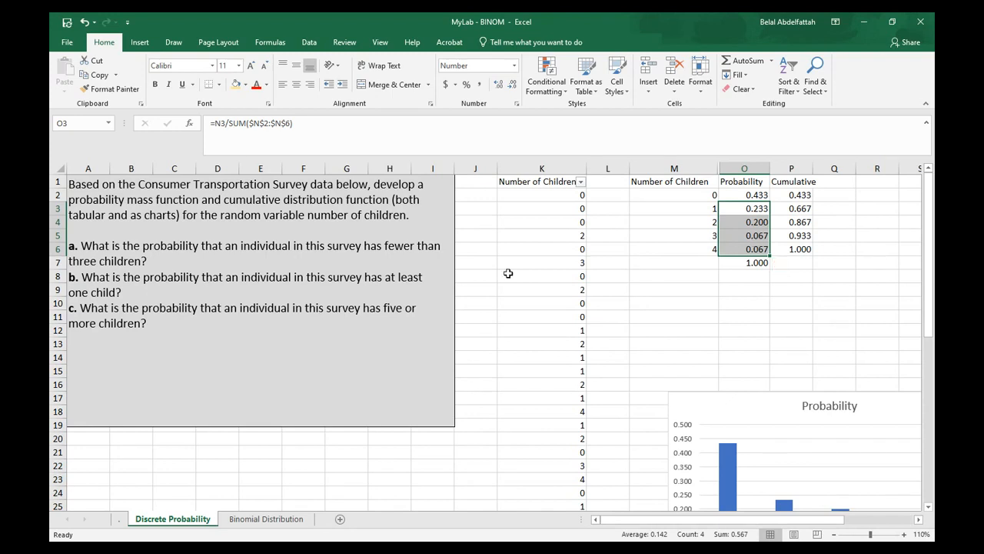
pyautogui.click(106, 314)
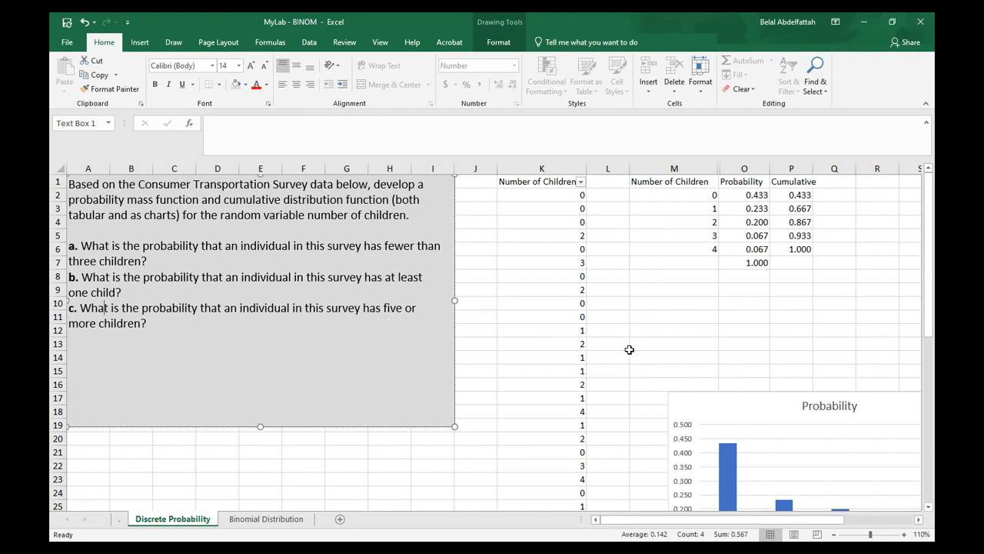
pyautogui.click(695, 263)
pyautogui.moveTo(703, 248); pyautogui.dragTo(803, 249)
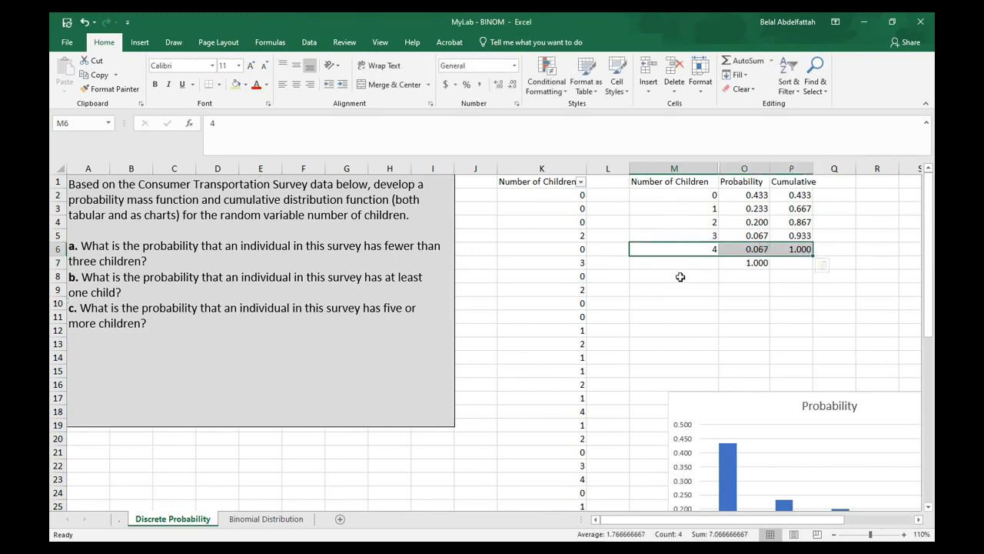
# Open the Number of Children filter list to review its values, then close it
pyautogui.click(545, 167)
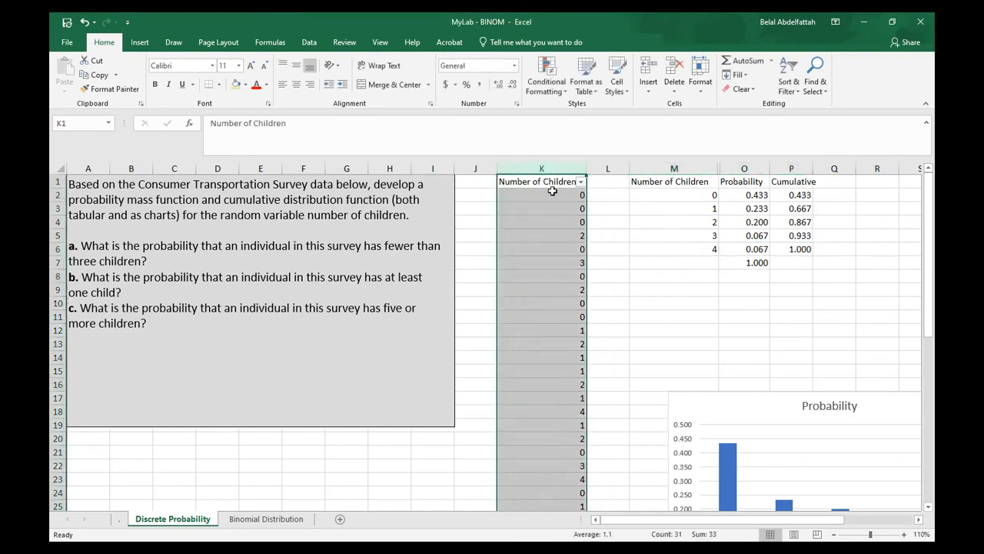
pyautogui.click(278, 326)
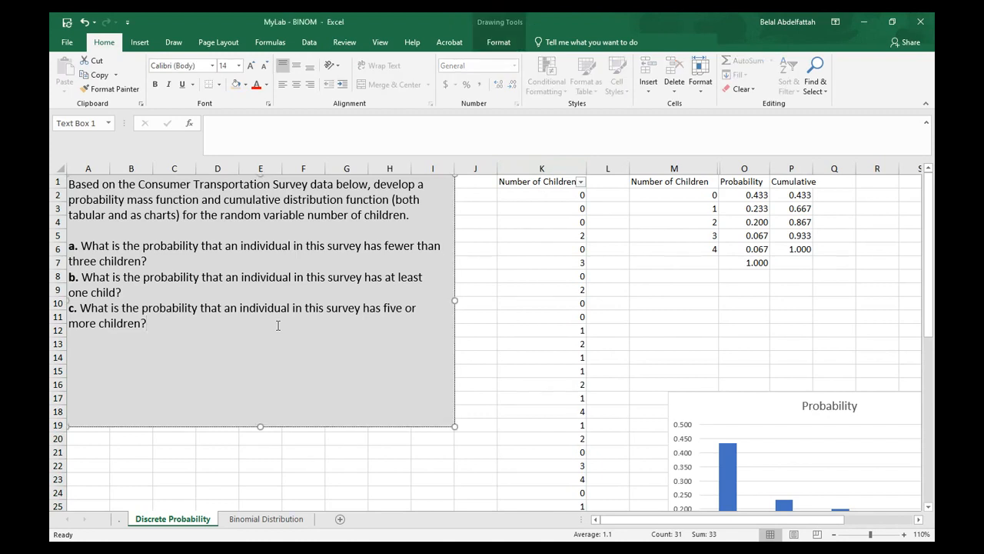
pyautogui.click(581, 182)
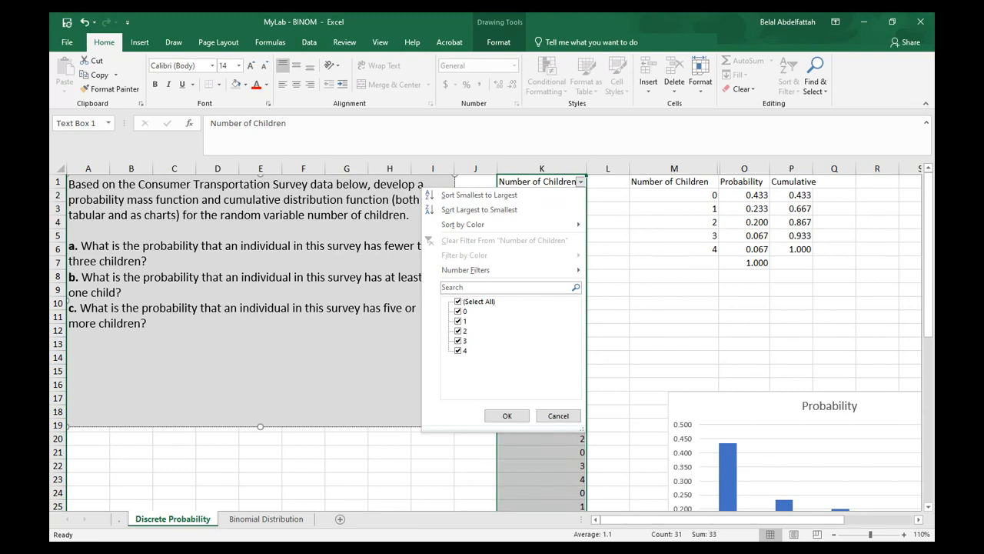
pyautogui.click(558, 415)
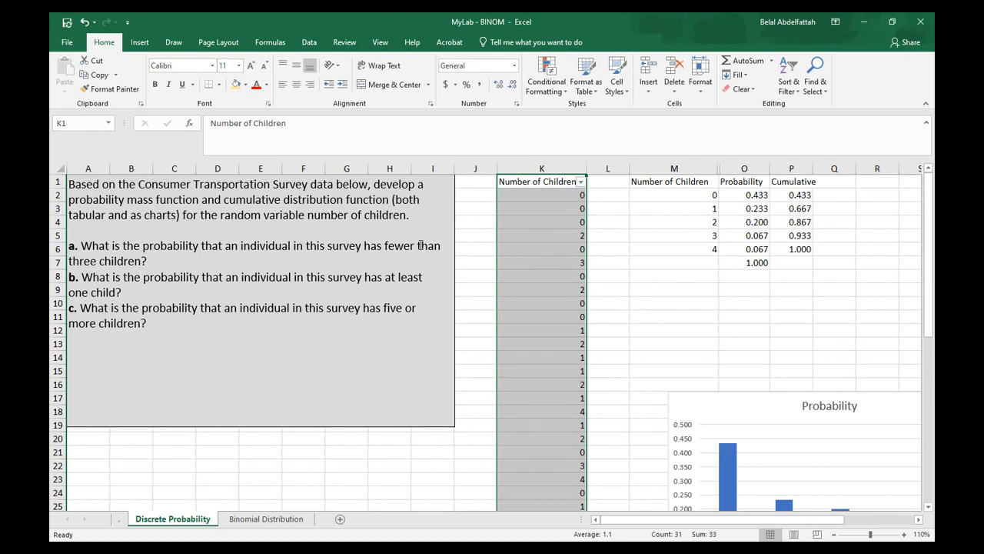
# Switch to the Binomial Distribution sheet and label B8 and B9 "Number of observations" and "Number of successes"
pyautogui.hotkey('ctrl', 'pagedown')
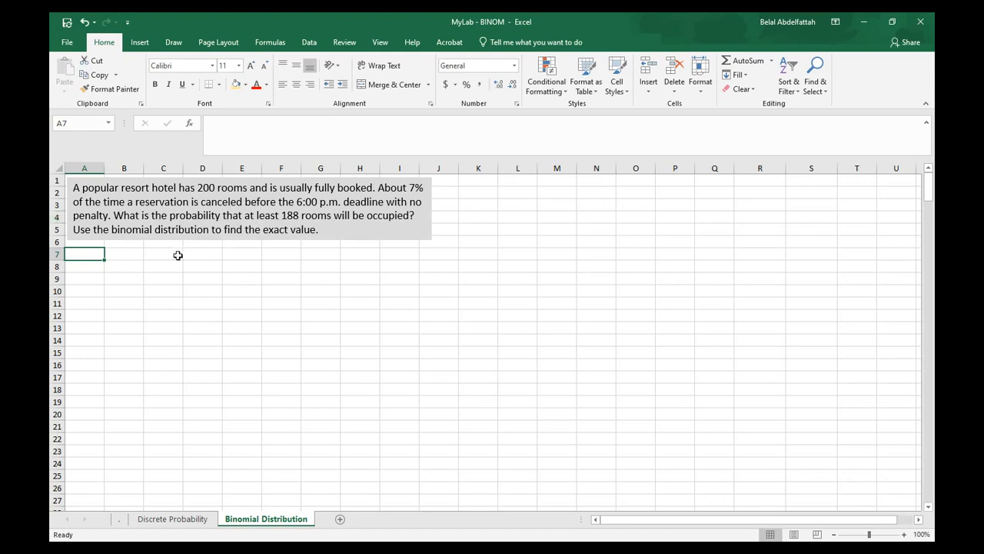
pyautogui.press('Right')
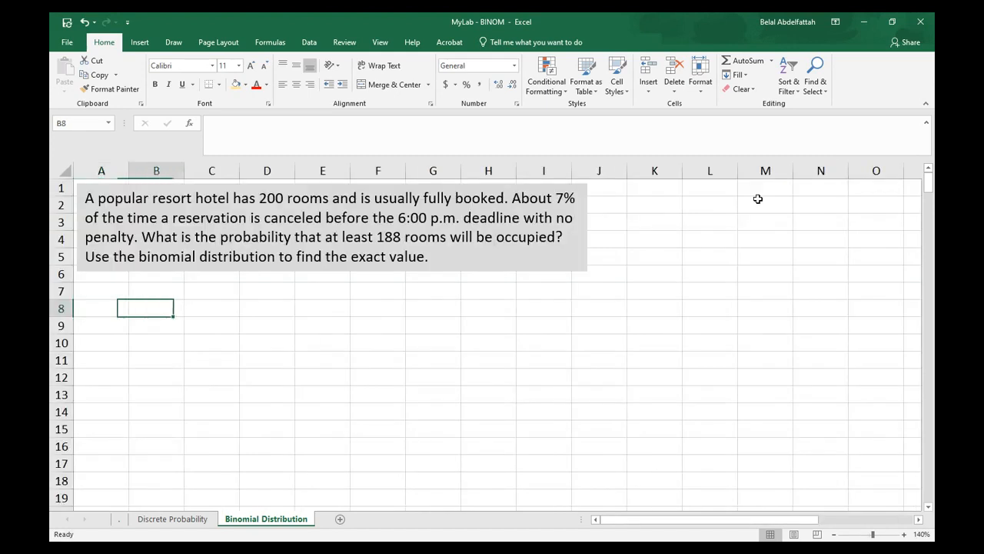
pyautogui.write('Numbe')
pyautogui.write('r of observations')
pyautogui.press('Return')
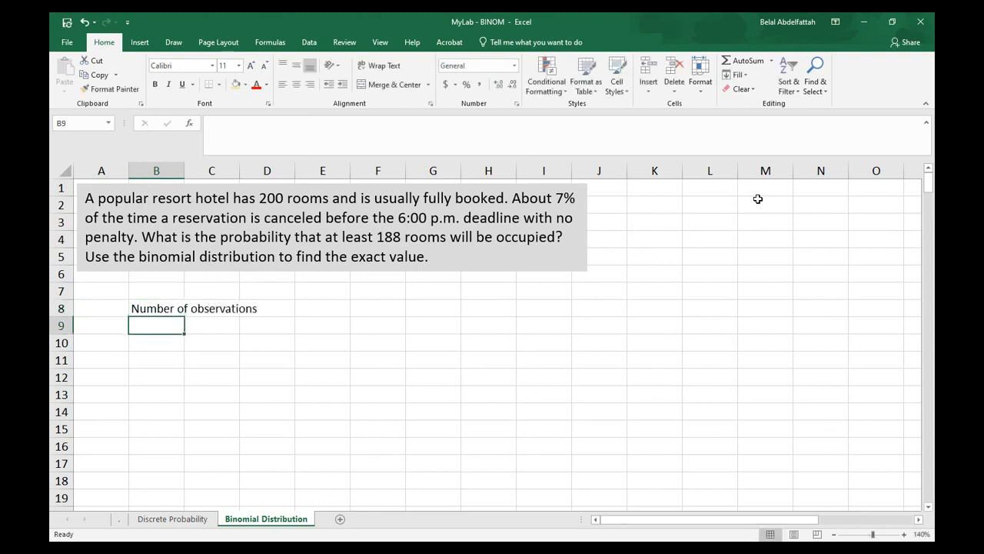
pyautogui.write('Number of successes')
pyautogui.press('Return')
# Label B10 "Probability of success" and B11 "Probability of failure"
pyautogui.write('Num')
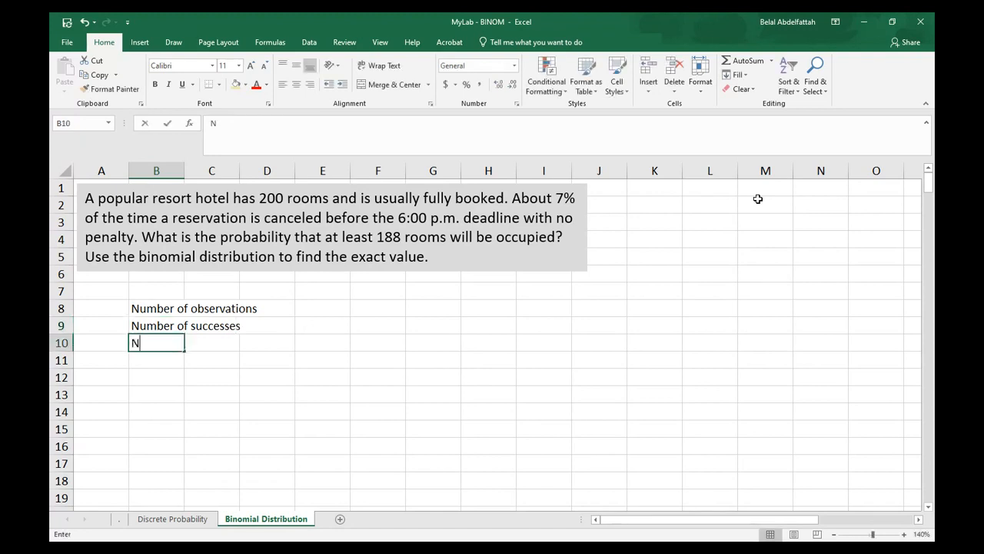
pyautogui.press('BackSpace')
pyautogui.press('BackSpace')
pyautogui.press('BackSpace')
pyautogui.write('Probability of succ')
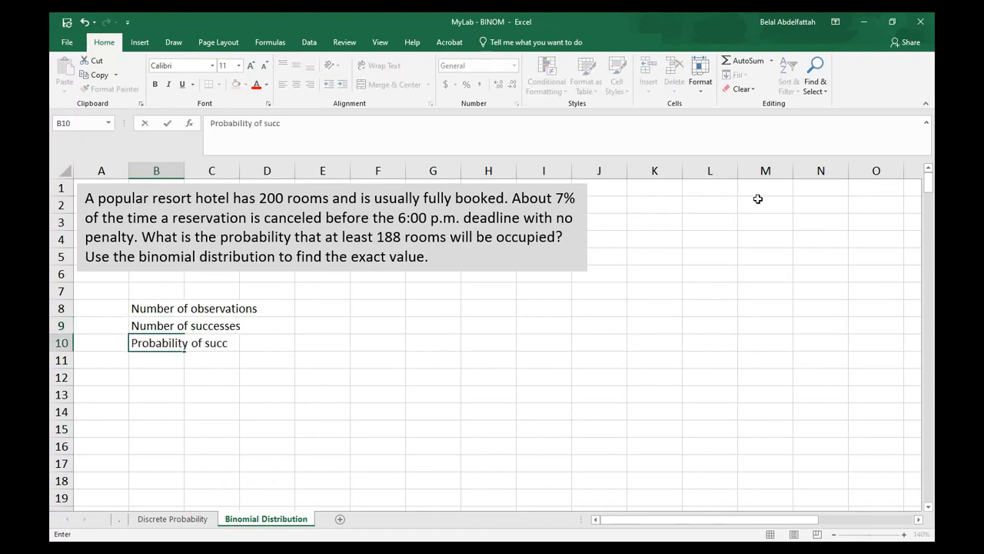
pyautogui.write('ess')
pyautogui.press('Return')
pyautogui.write('Probab')
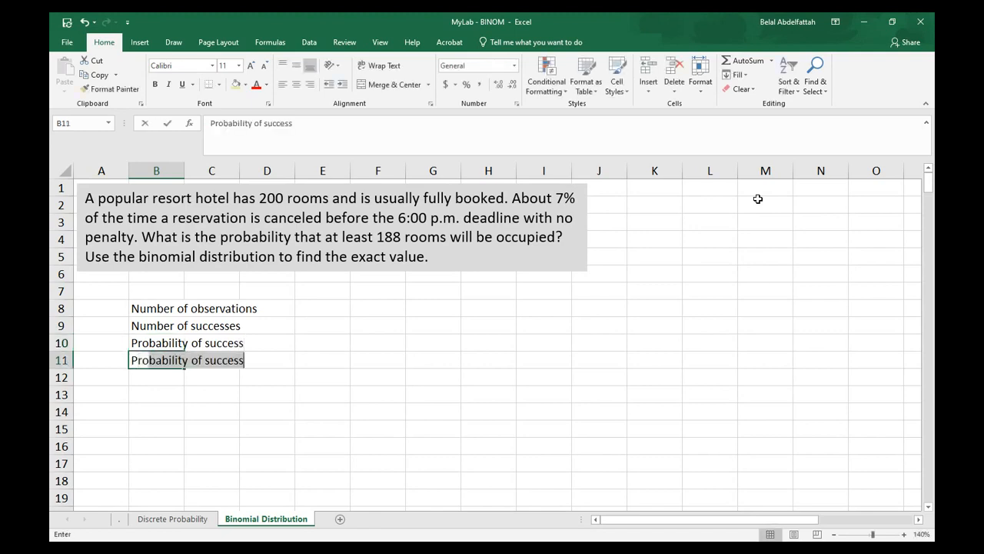
pyautogui.write('ility of fail')
pyautogui.write('ilure')
pyautogui.press('Return')
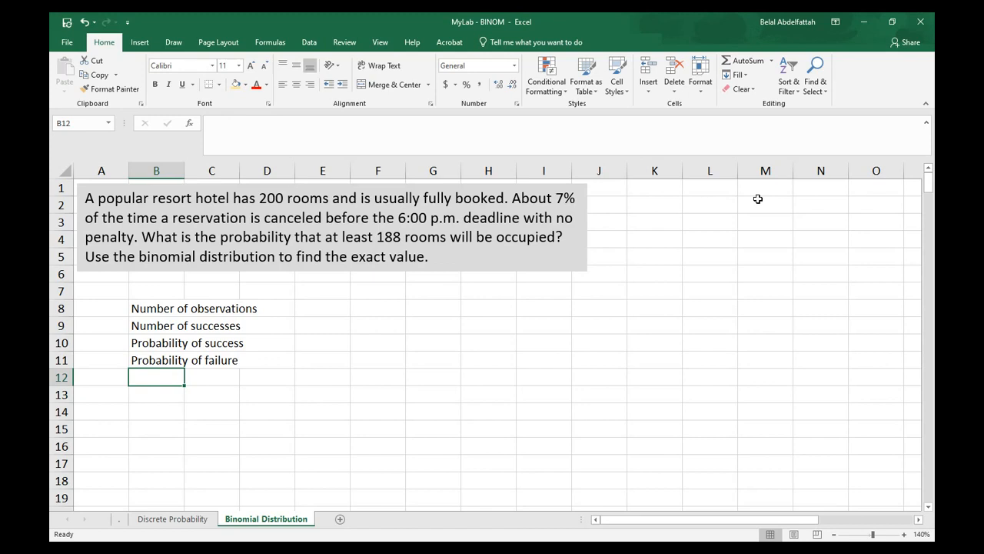
# Autofit column B to its labels and enter 200 in C8 as the number of observations
pyautogui.doubleClick(186, 172)
pyautogui.click(295, 307)
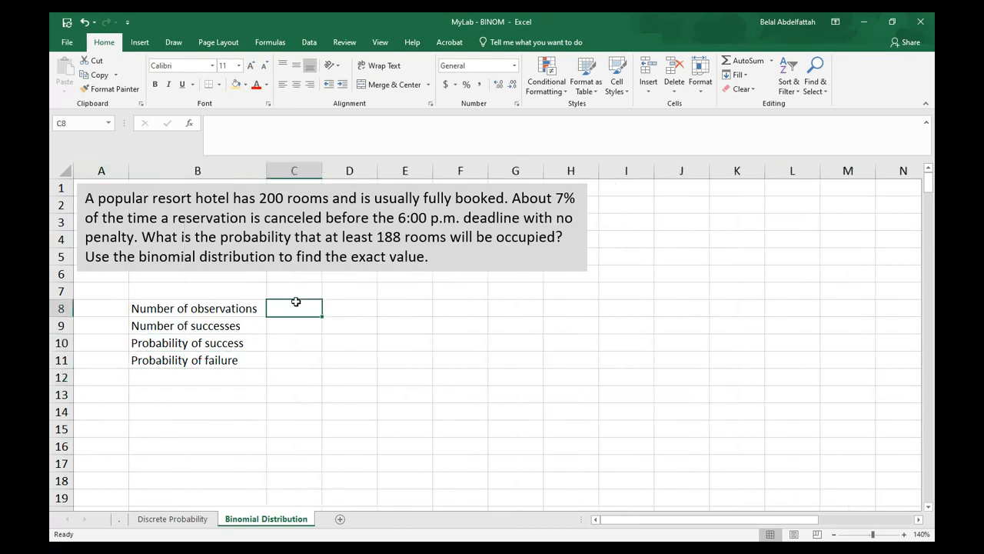
pyautogui.write('200')
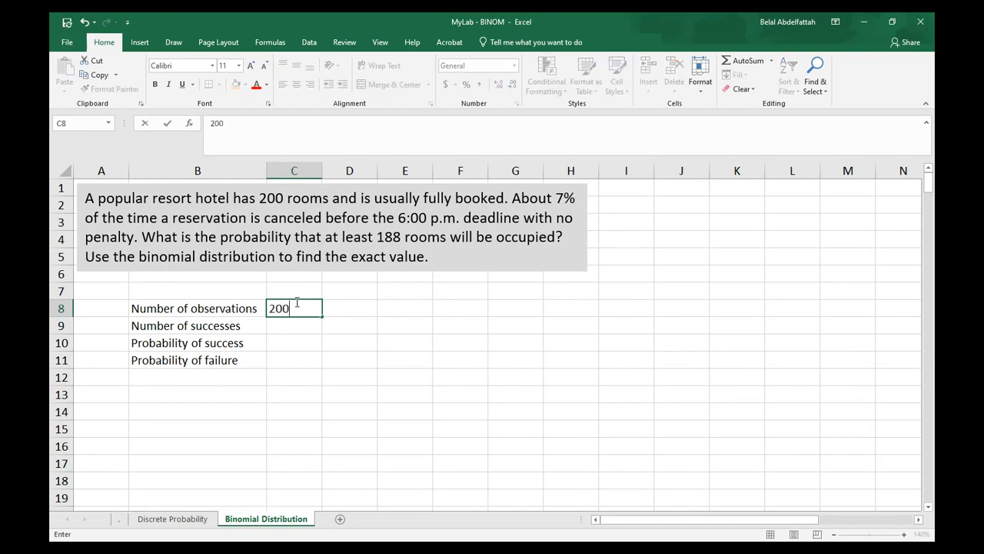
pyautogui.press('Return')
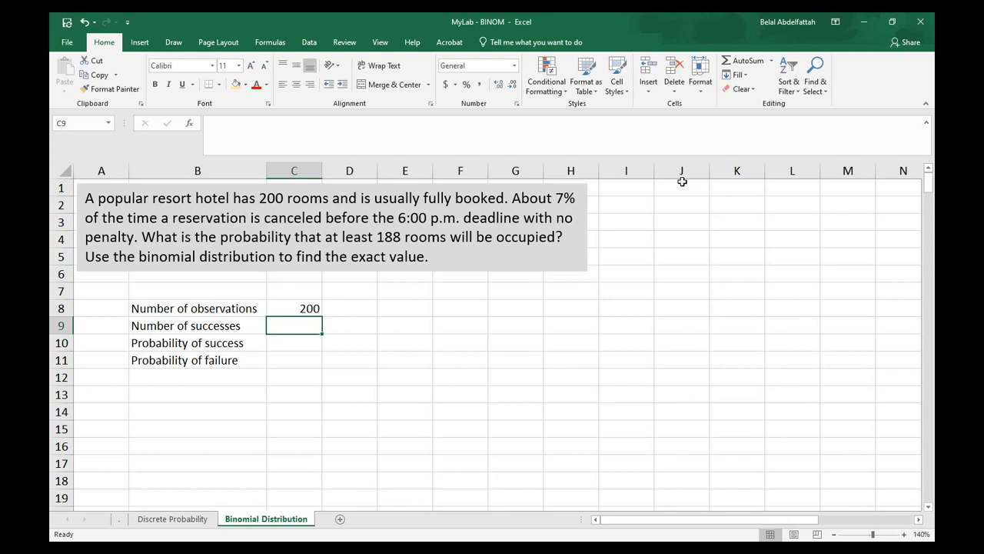
# Enter ">= 188" in C9 as the number of successes
pyautogui.write('>')
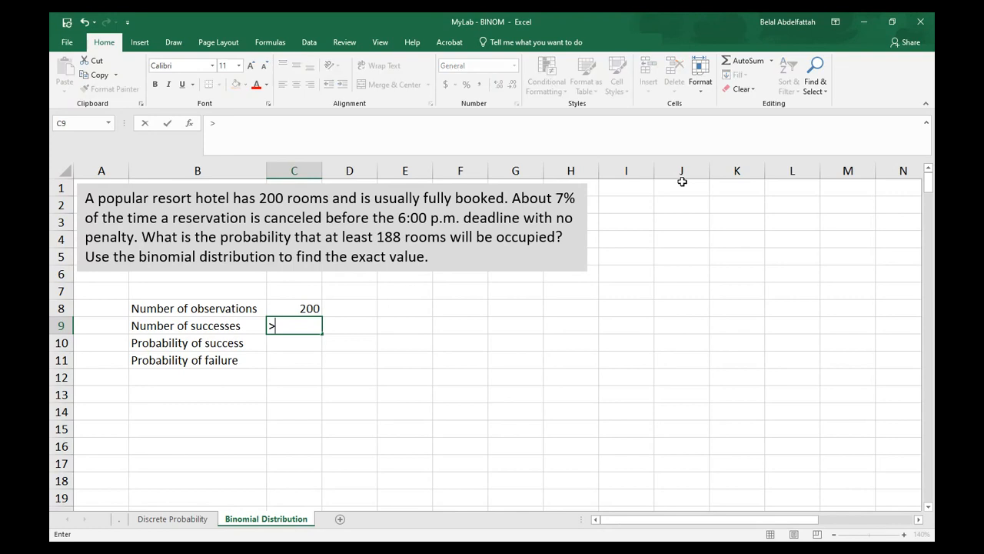
pyautogui.write('= 188')
pyautogui.press('Return')
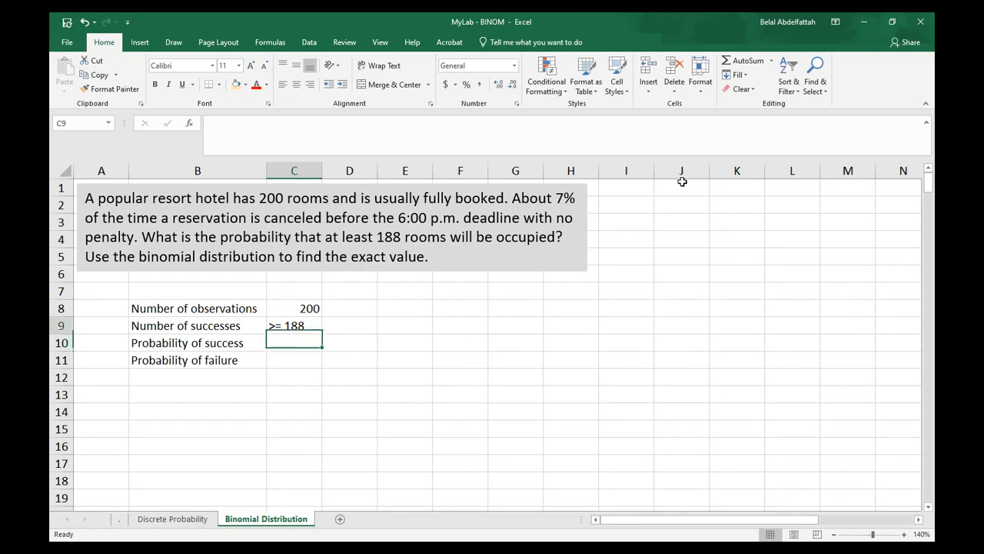
pyautogui.press('Up')
pyautogui.press('Right')
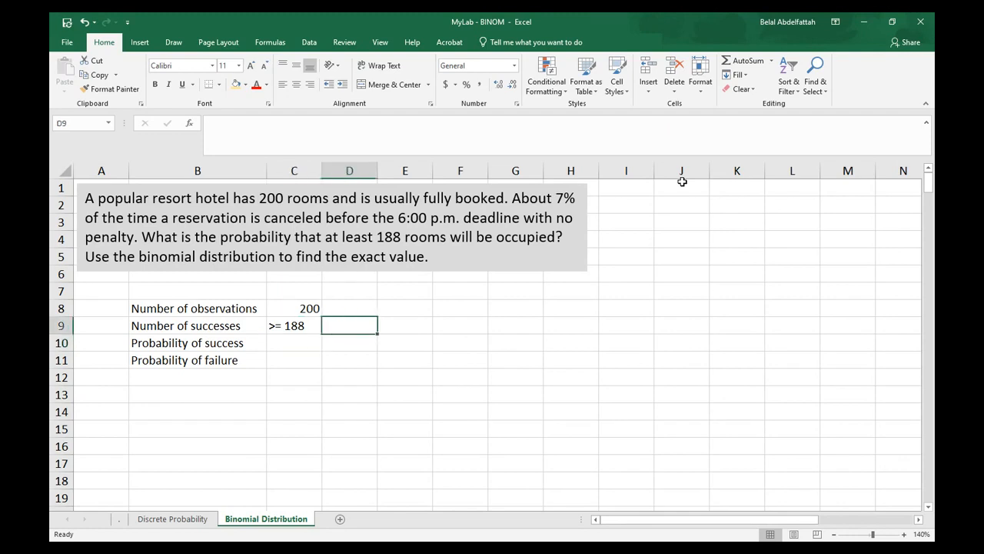
# Extend the B9 label to "Number of successes (occupied)" and autofit column B to fit it
pyautogui.click(184, 325)
pyautogui.click(340, 140)
pyautogui.write('(o')
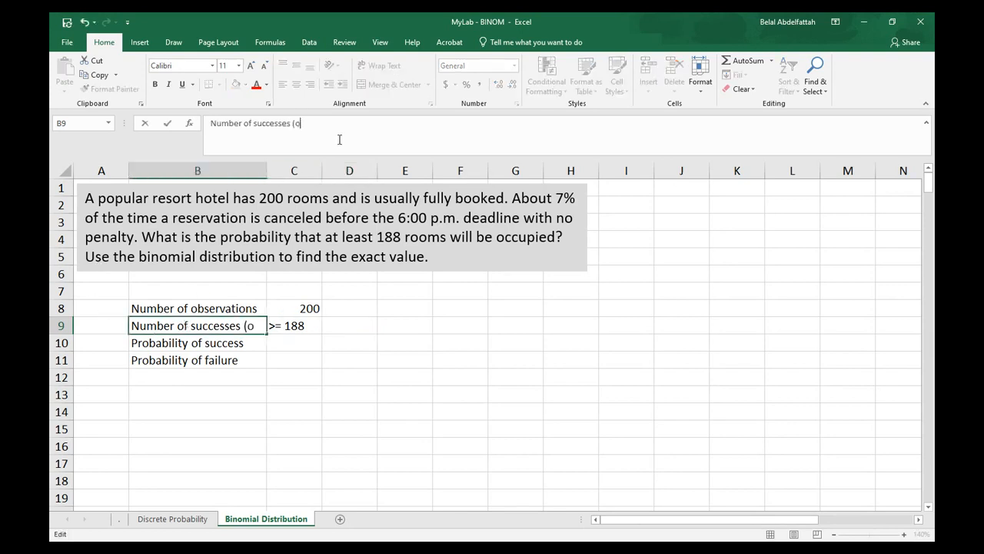
pyautogui.write('ccupied)')
pyautogui.press('Return')
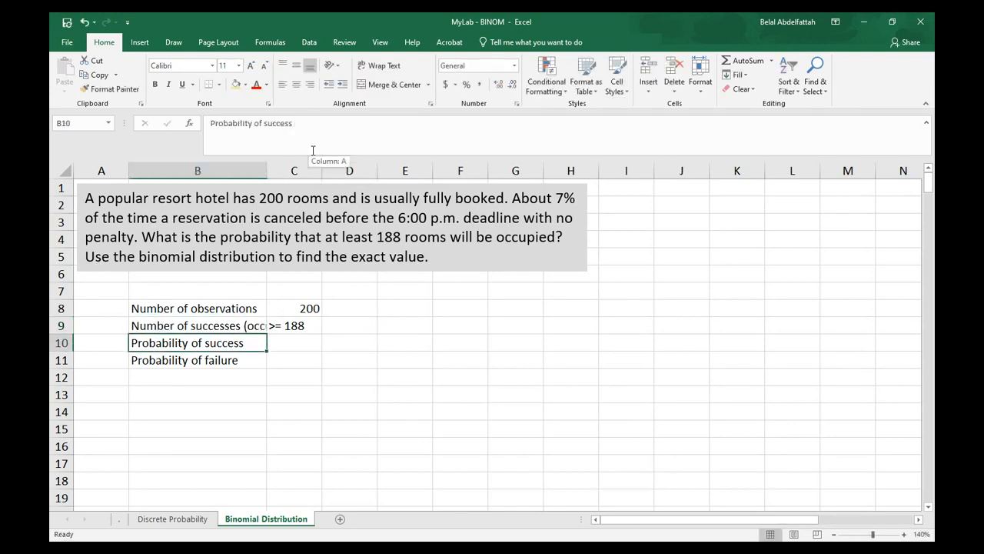
pyautogui.doubleClick(267, 171)
pyautogui.press('Down')
pyautogui.press('Down')
pyautogui.press('Up')
pyautogui.press('Up')
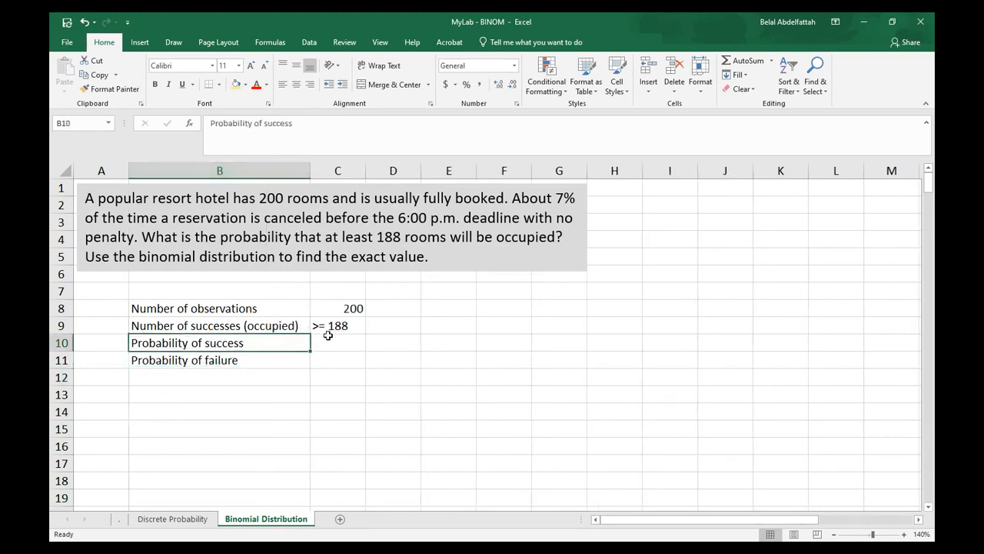
pyautogui.click(211, 325)
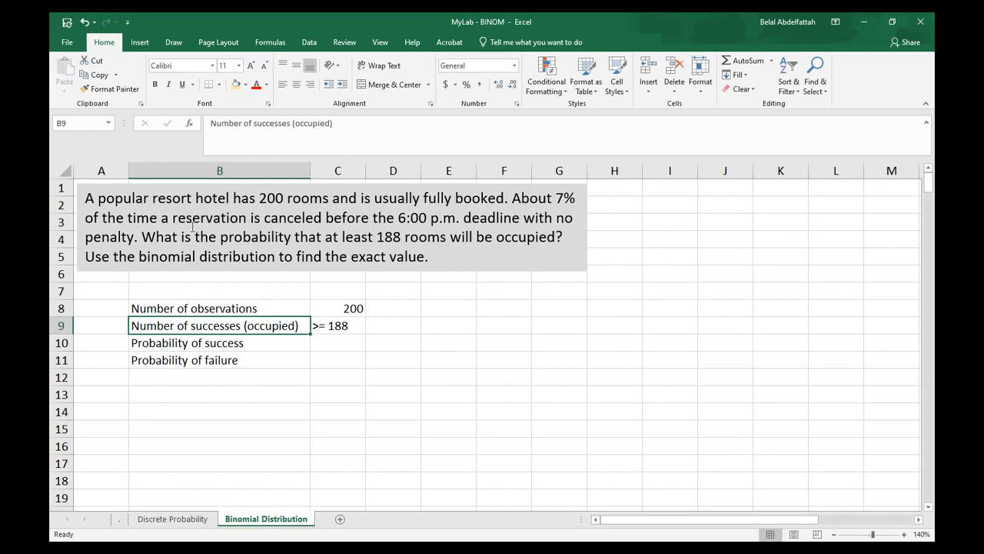
# Enter 0.93 as the probability of success in C10 and 0.07 as the probability of failure in C11
pyautogui.click(337, 345)
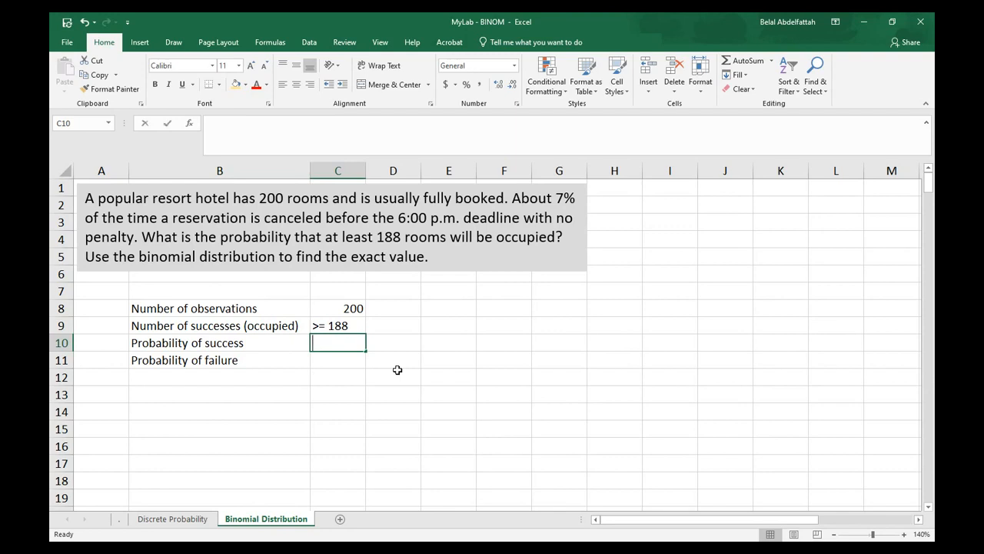
pyautogui.write('0.93')
pyautogui.press('Return')
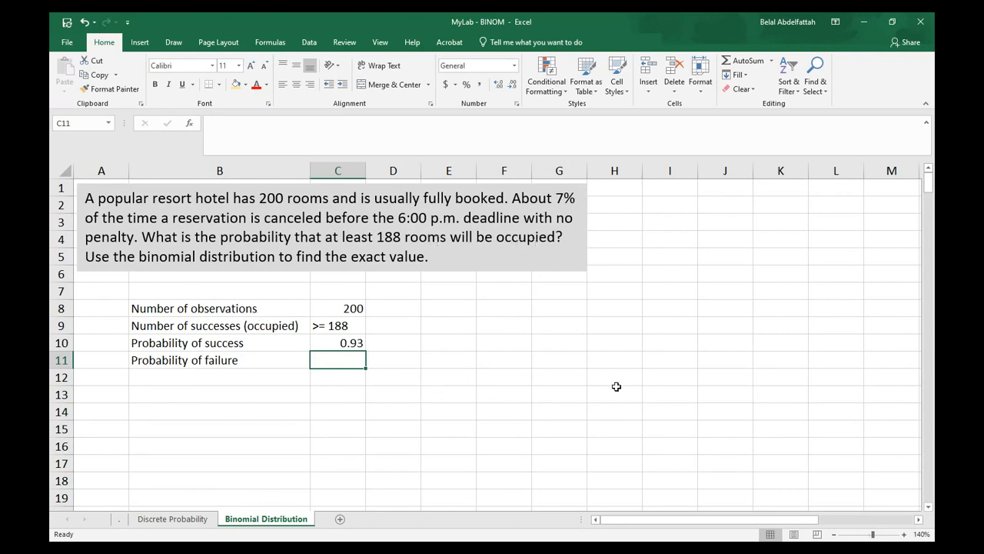
pyautogui.write('.07')
pyautogui.press('Return')
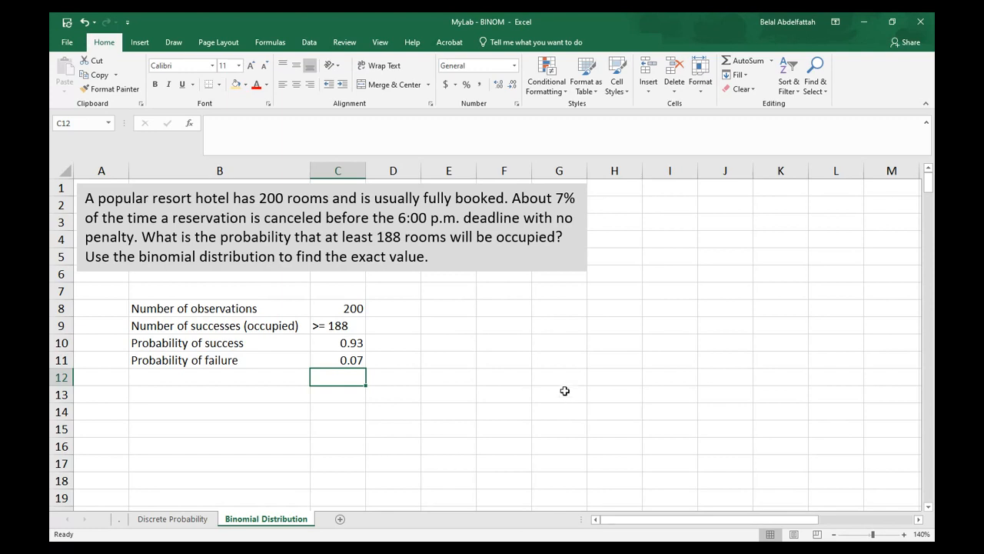
# Add column headers "Cancel" in I1 and "Occupied" in J1
pyautogui.click(574, 366)
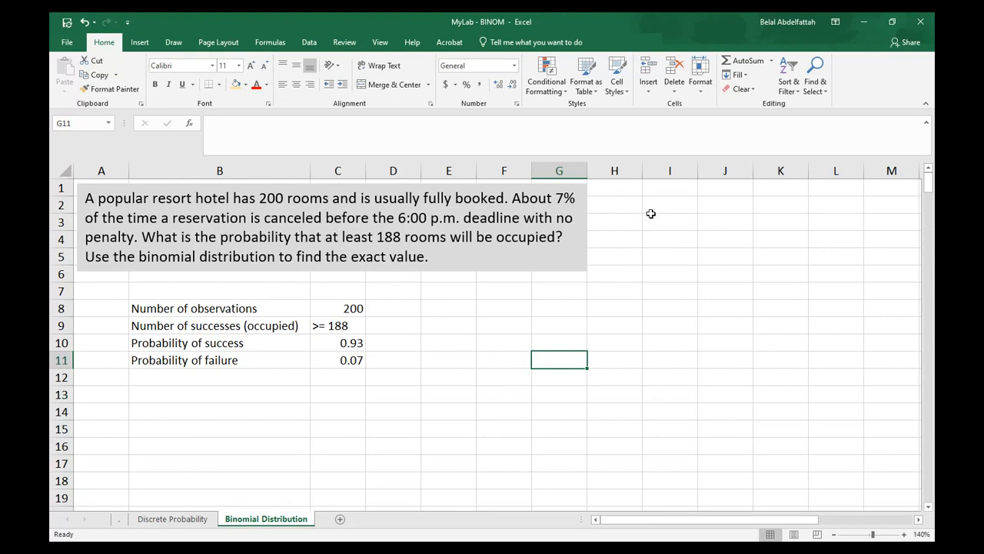
pyautogui.click(669, 193)
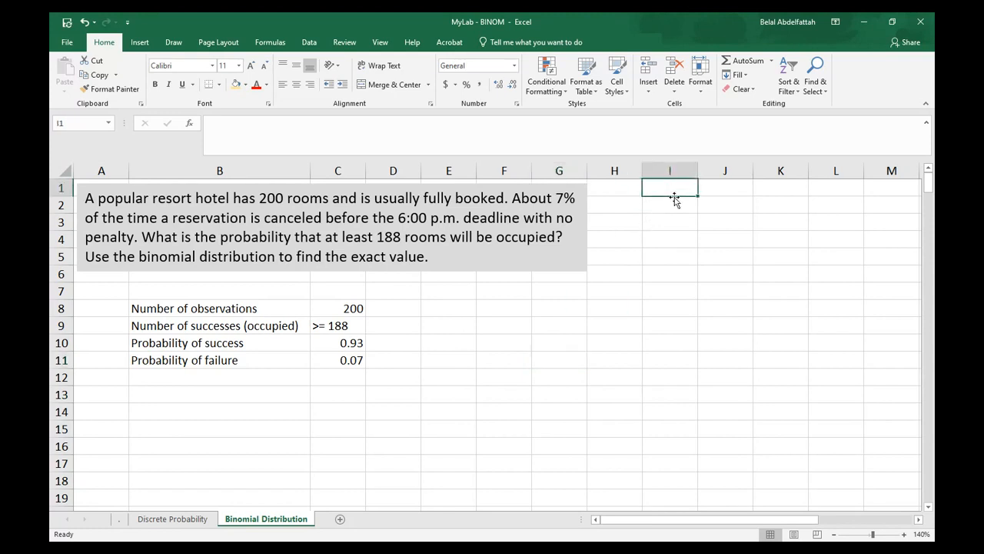
pyautogui.write('Cancel')
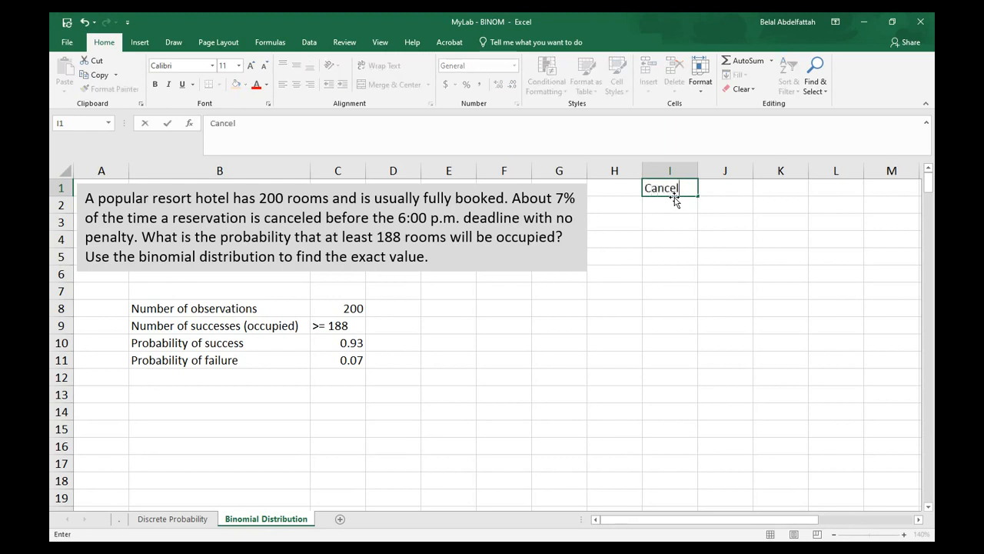
pyautogui.press('Tab')
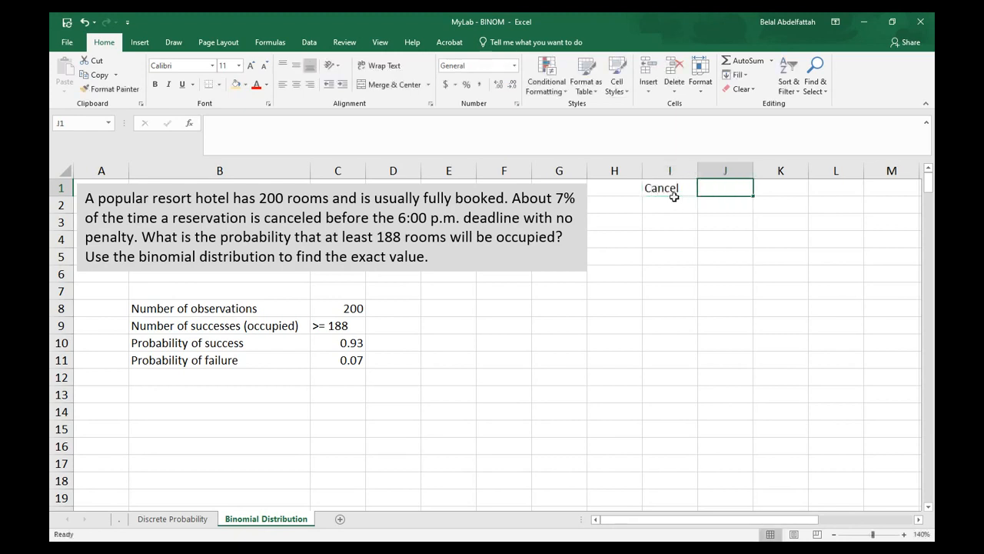
pyautogui.write('Occupied')
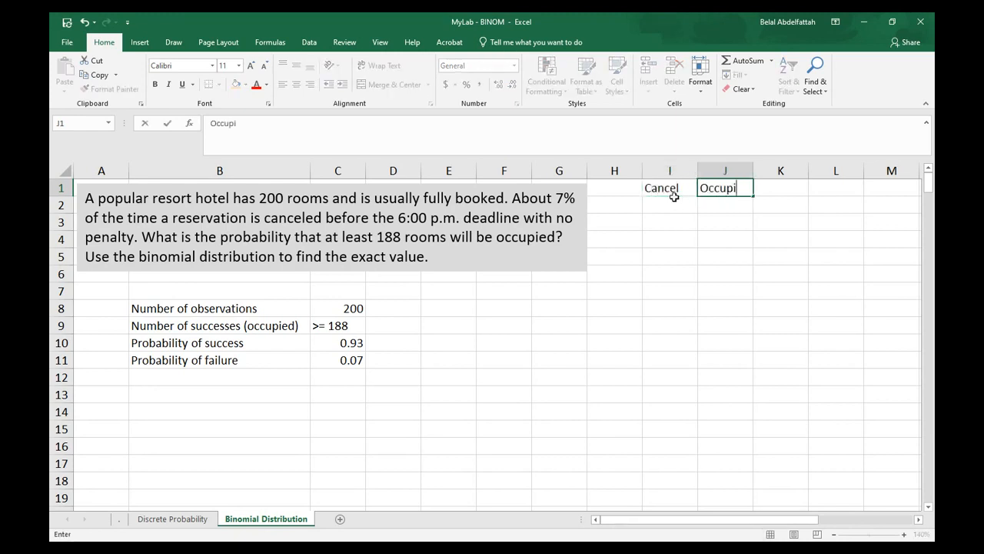
pyautogui.click(674, 197)
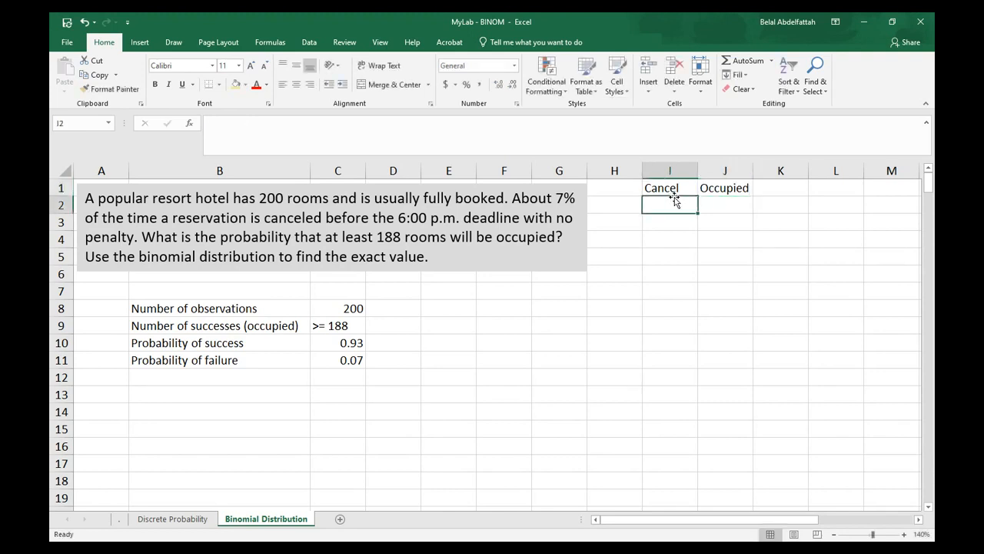
# Enter 0, 1 and 2 in H2:H4 and fill the number series down column H
pyautogui.click(630, 212)
pyautogui.write('0')
pyautogui.press('Return')
pyautogui.write('1')
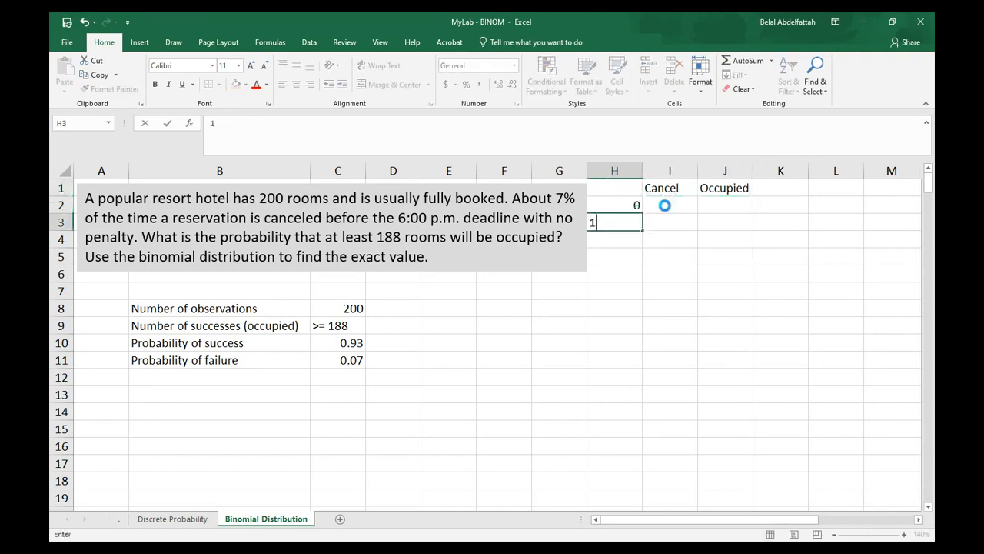
pyautogui.press('Return')
pyautogui.write('2')
pyautogui.press('Return')
pyautogui.moveTo(615, 204); pyautogui.dragTo(620, 243)
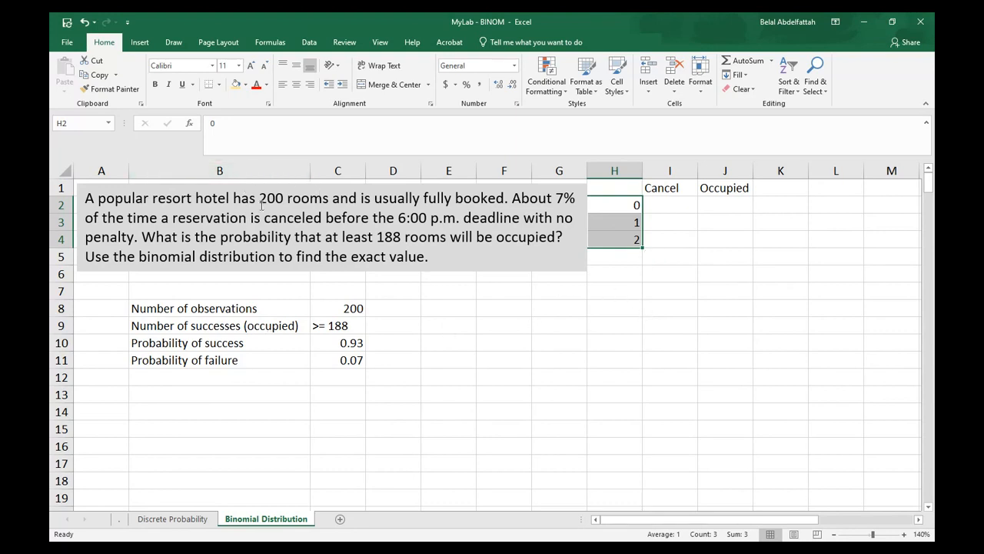
pyautogui.moveTo(639, 250); pyautogui.dragTo(646, 504)
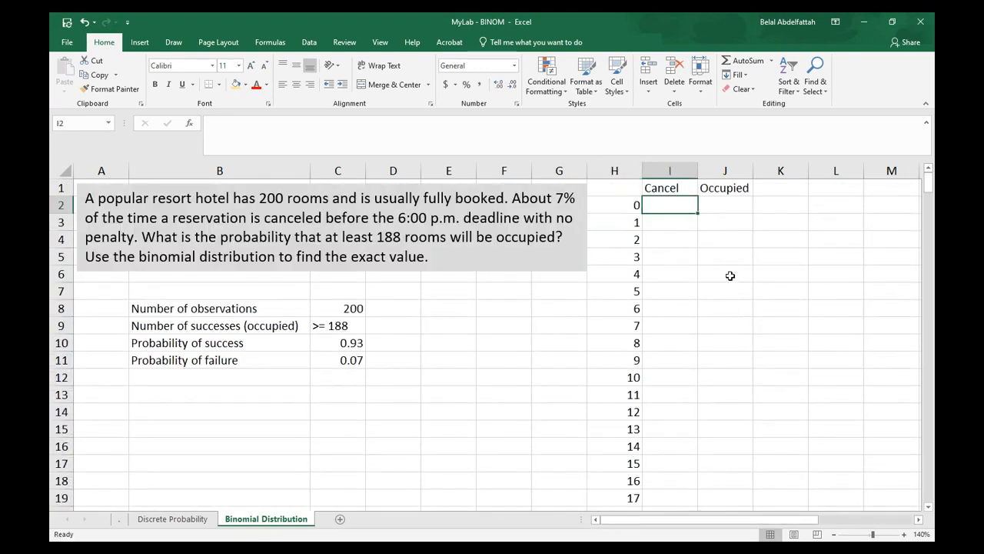
# Enter =BINOM.DIST(H2,200,.07,false) in I2 for the cancellation probability
pyautogui.write('=')
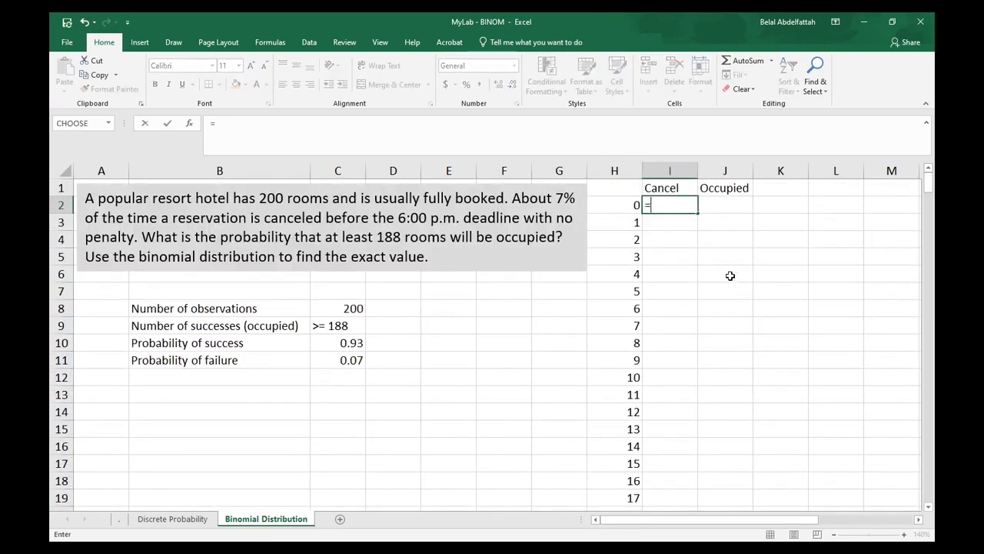
pyautogui.write('bin')
pyautogui.press('Down')
pyautogui.press('Down')
pyautogui.press('Down')
pyautogui.press('Tab')
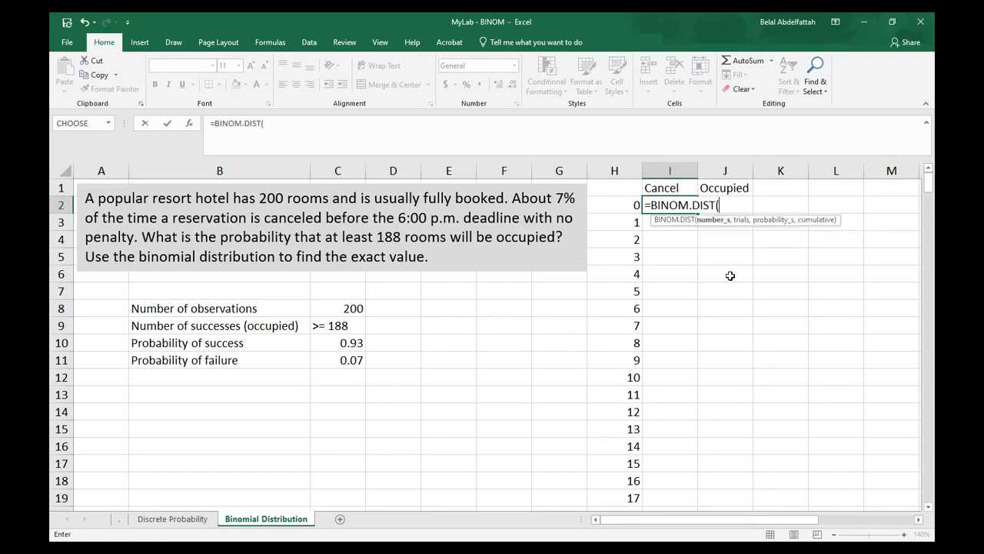
pyautogui.click(638, 208)
pyautogui.write(',')
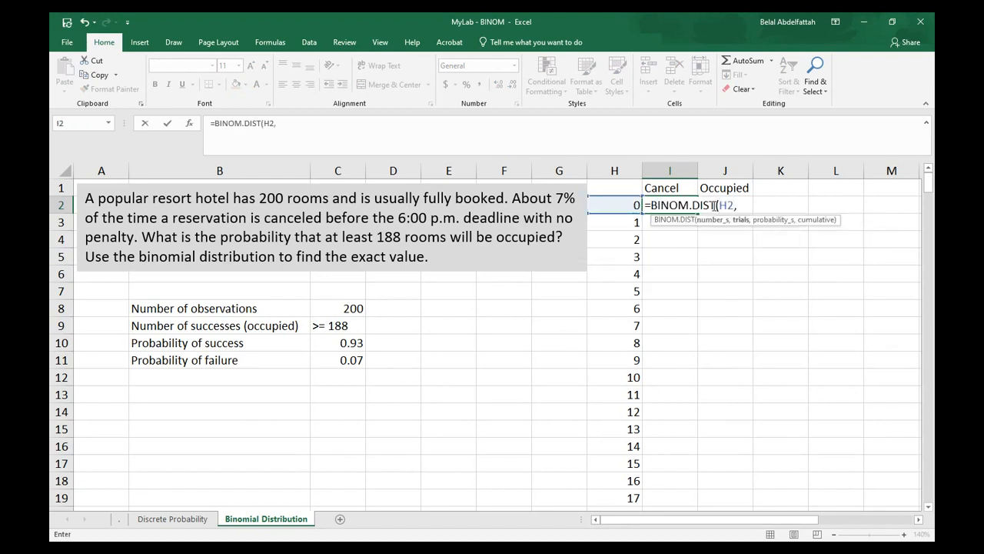
pyautogui.write('200, .07')
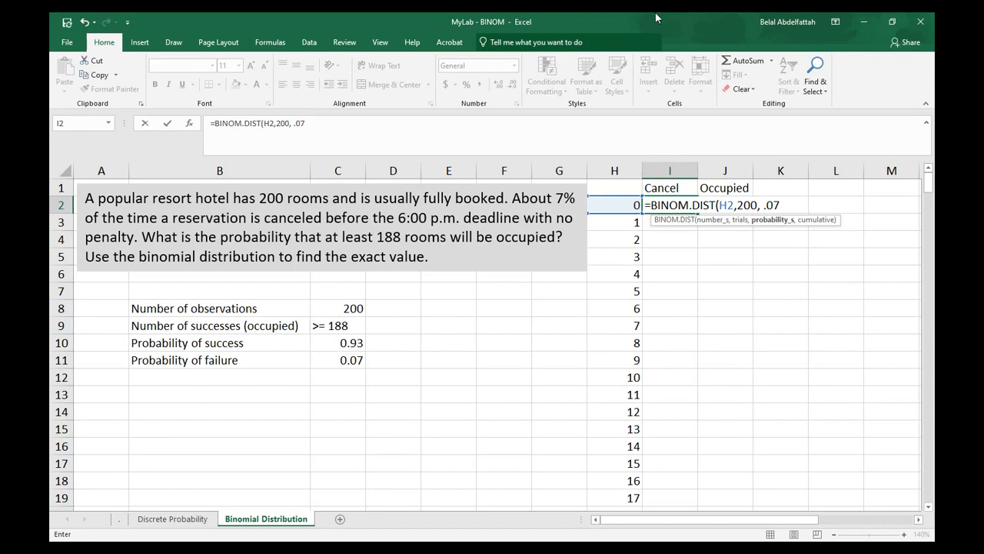
pyautogui.write(',')
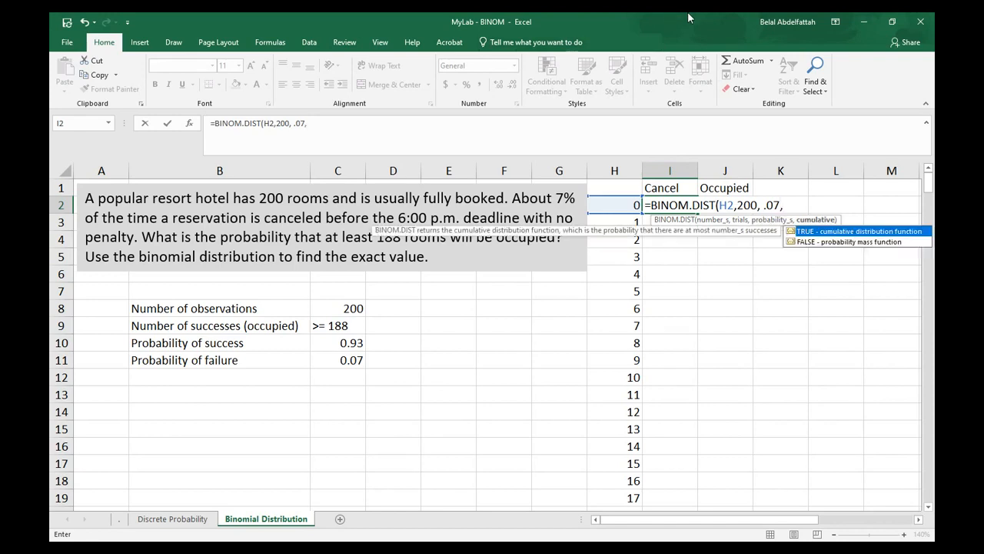
pyautogui.write(' false)')
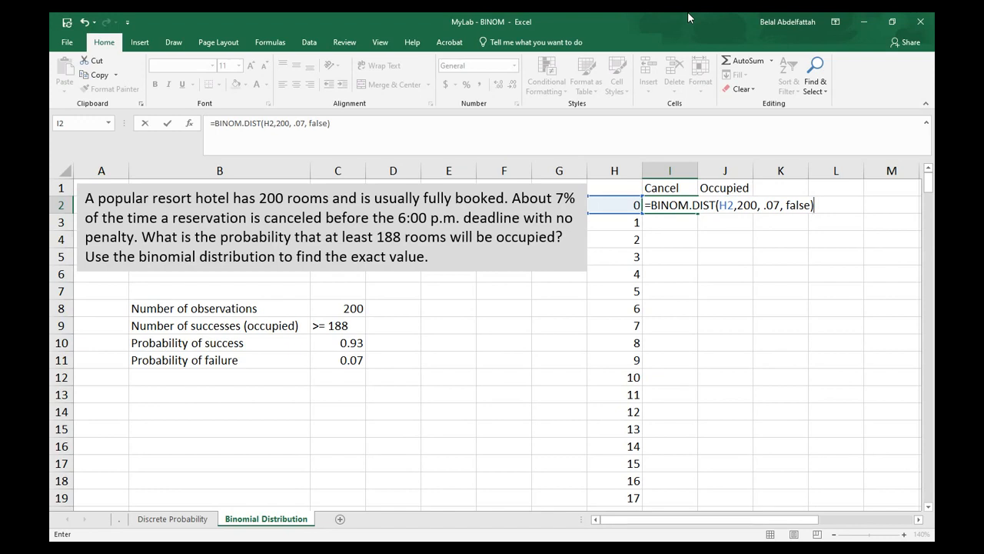
pyautogui.press('Return')
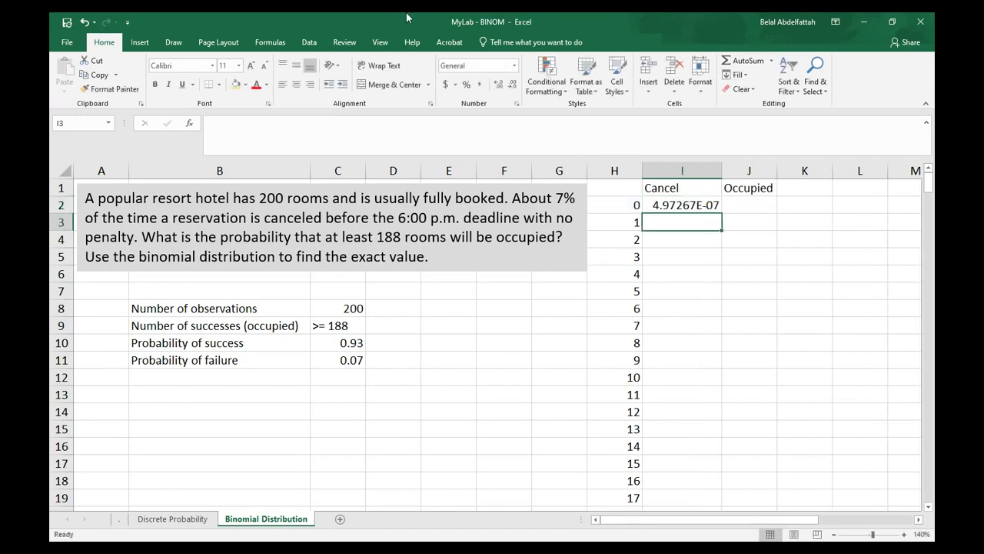
# Format I2 as Number with four decimal places and fill the formula down column I
pyautogui.click(682, 206)
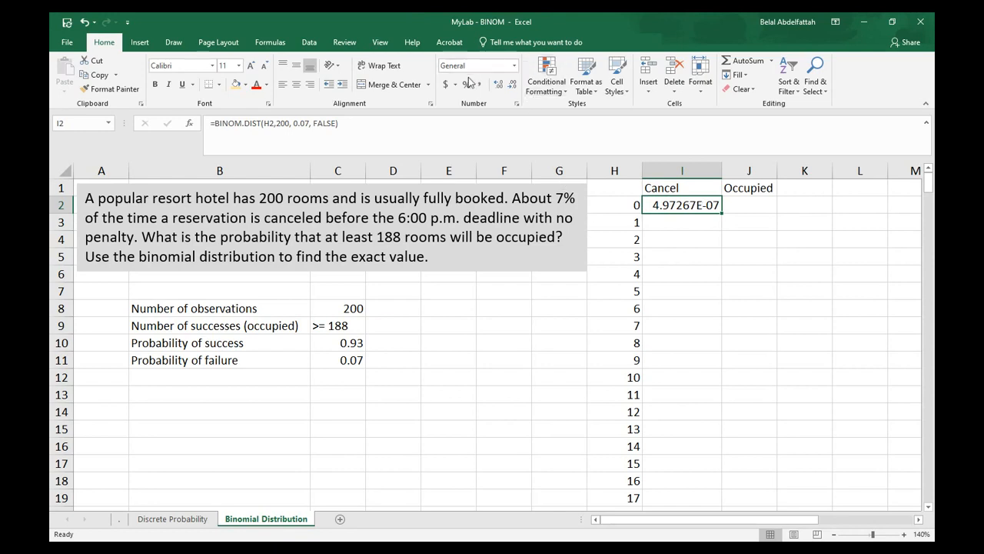
pyautogui.click(514, 68)
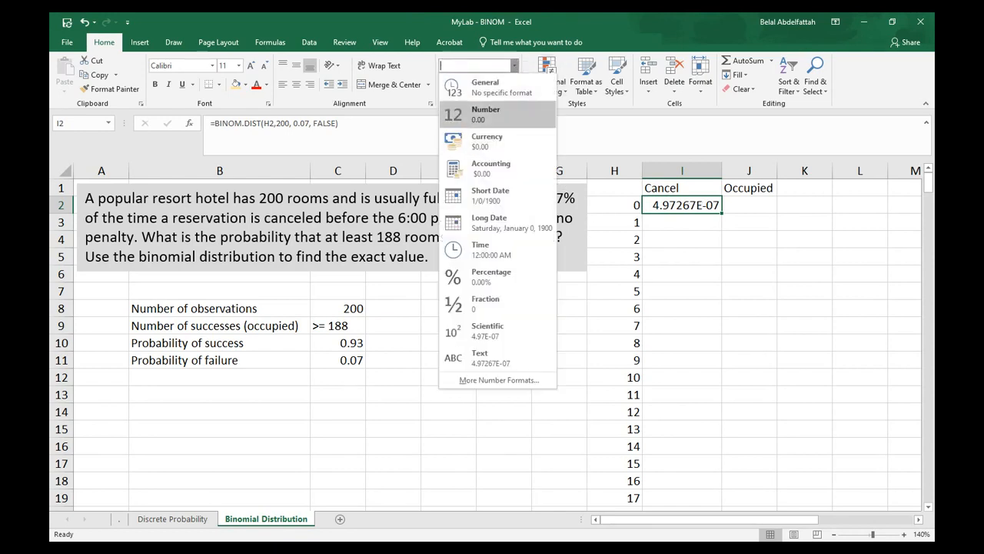
pyautogui.click(485, 114)
pyautogui.click(499, 86)
pyautogui.click(500, 86)
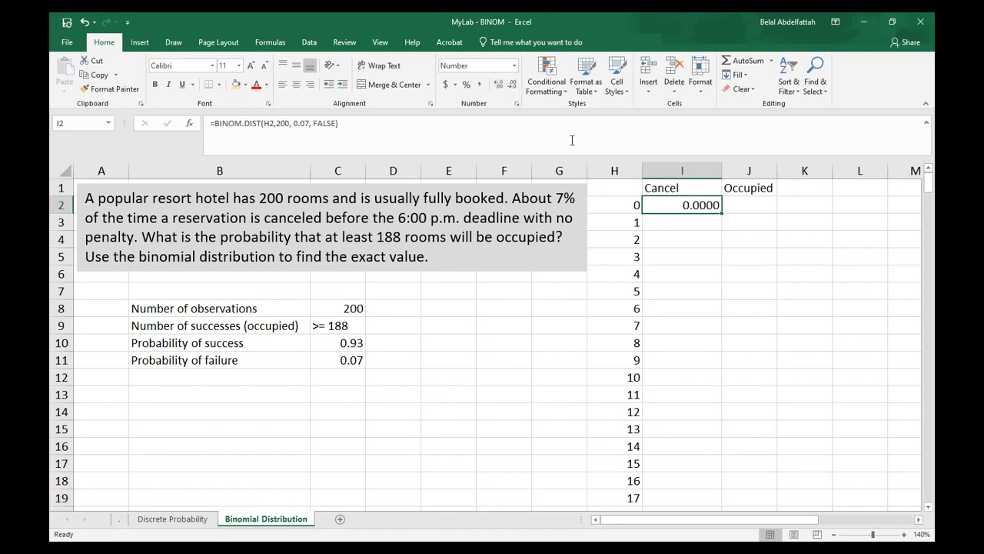
pyautogui.doubleClick(722, 213)
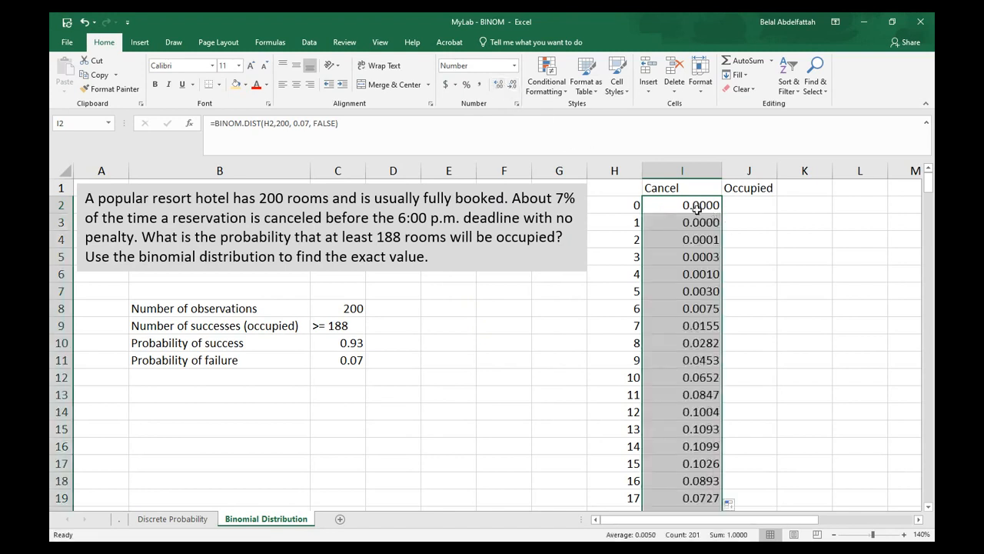
# Enter =BINOM.DIST(H2,200,.93,false) in J2 for the probability of rooms occupied
pyautogui.click(690, 206)
pyautogui.scroll(-1, 692, 292)
pyautogui.scroll(1, 688, 385)
pyautogui.click(742, 205)
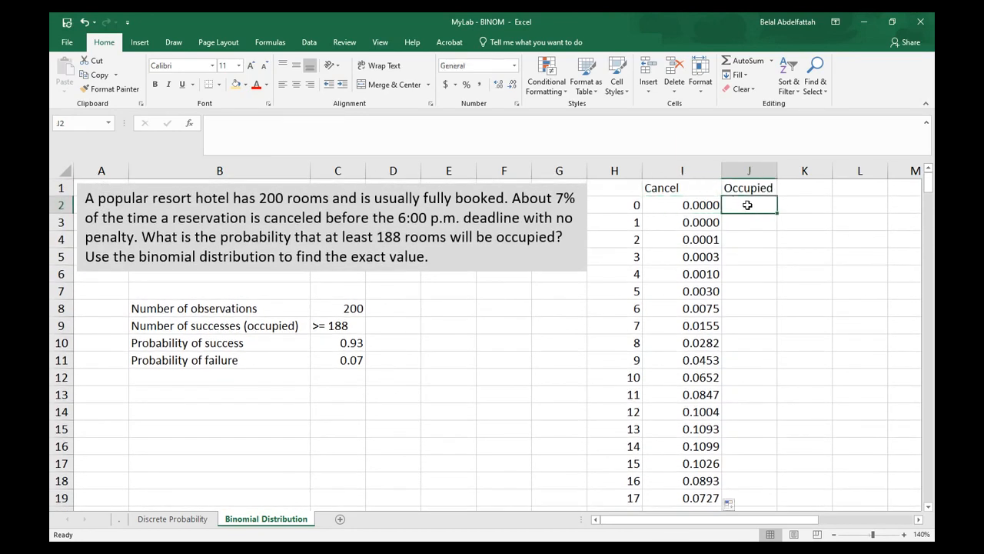
pyautogui.click(688, 205)
pyautogui.click(738, 208)
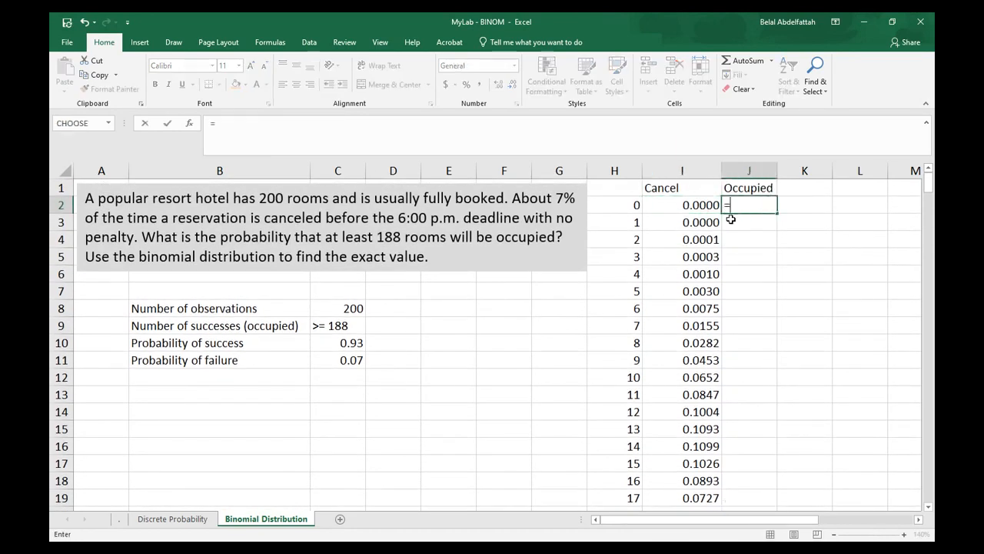
pyautogui.write('=bin')
pyautogui.press('Down')
pyautogui.press('Down')
pyautogui.press('Down')
pyautogui.press('Tab')
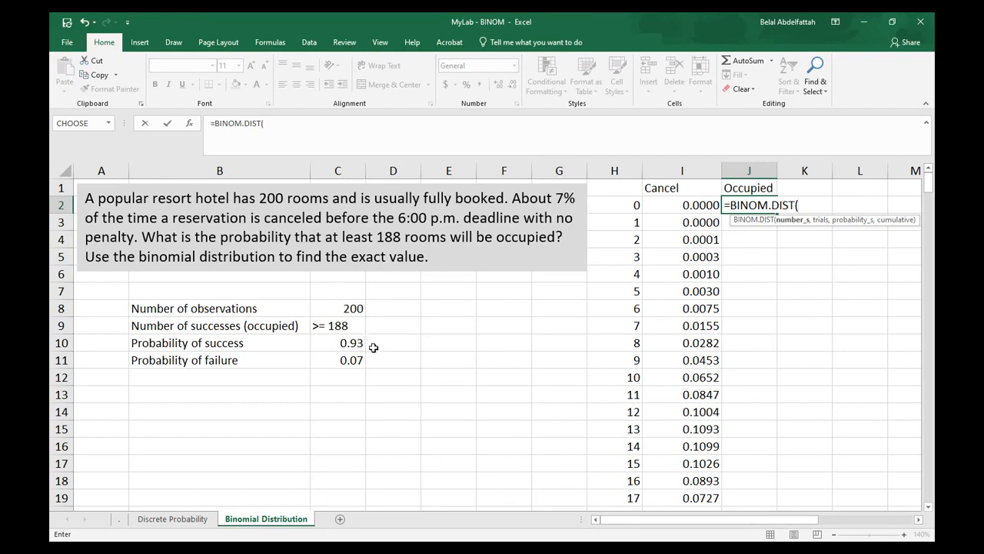
pyautogui.click(632, 203)
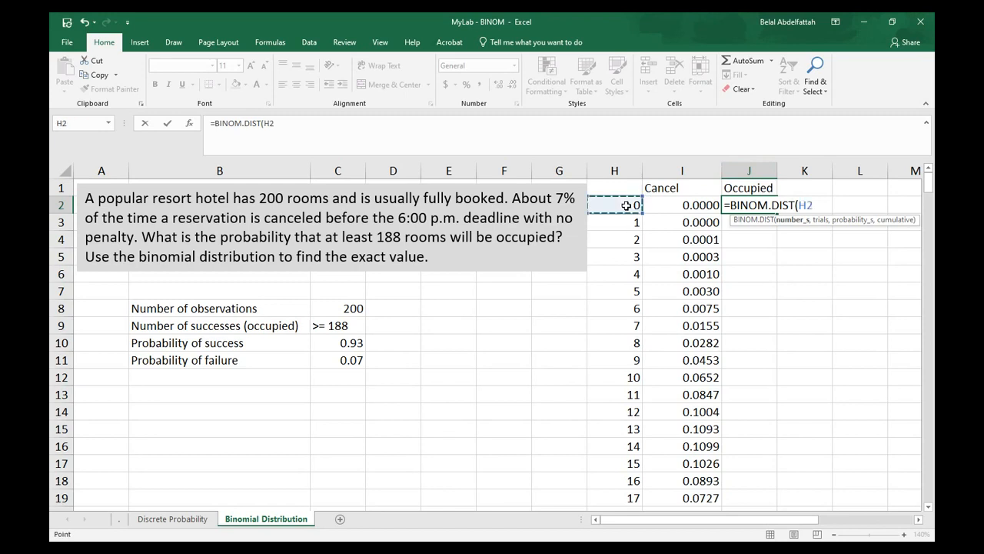
pyautogui.write(',20')
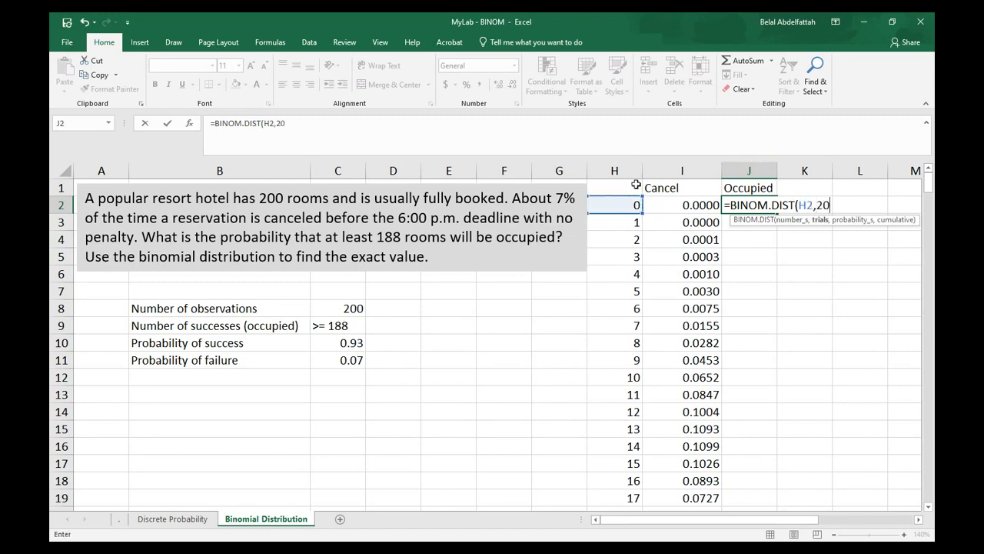
pyautogui.write('0, .93, false)')
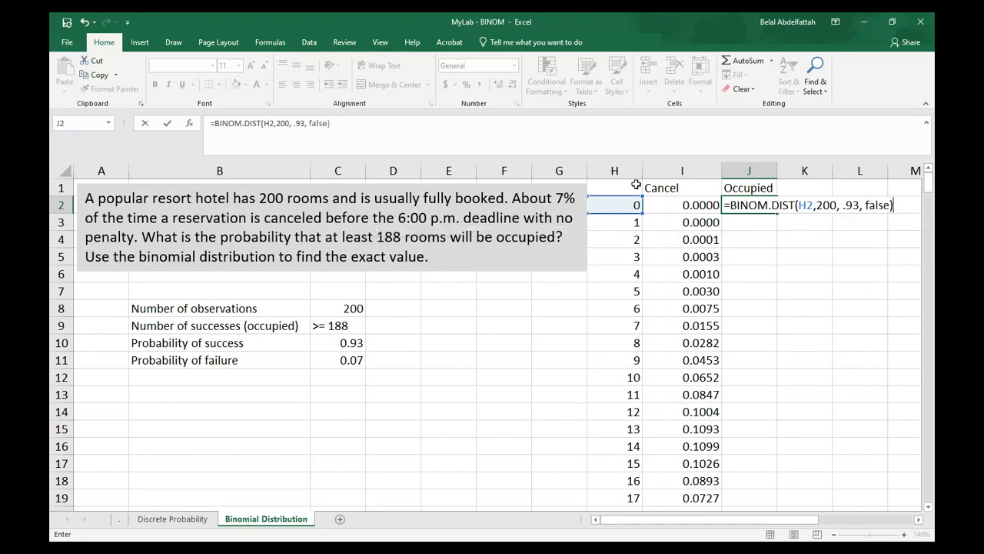
pyautogui.press('Return')
# Copy the four-decimal number format from I2 to J2 and fill the formula down column J
pyautogui.click(706, 208)
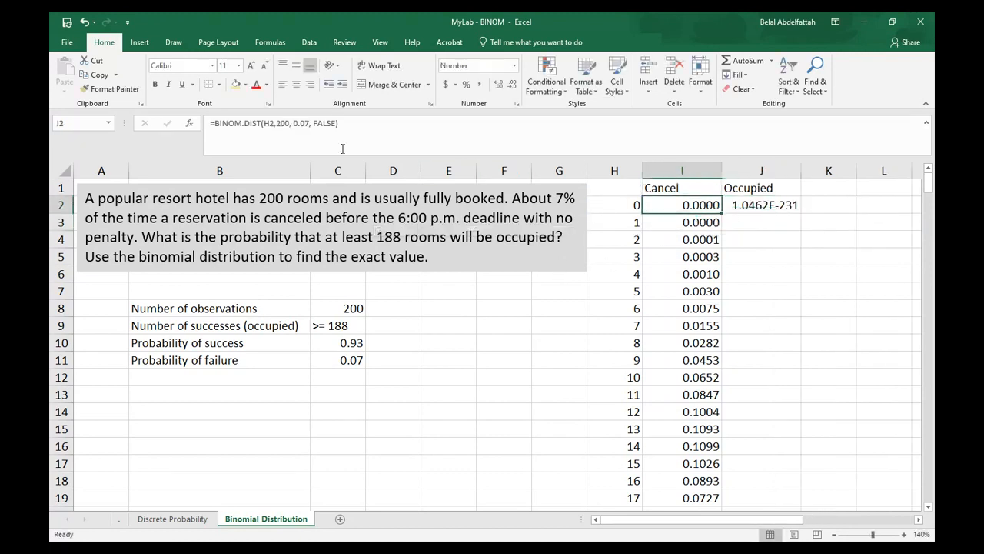
pyautogui.click(110, 88)
pyautogui.click(784, 214)
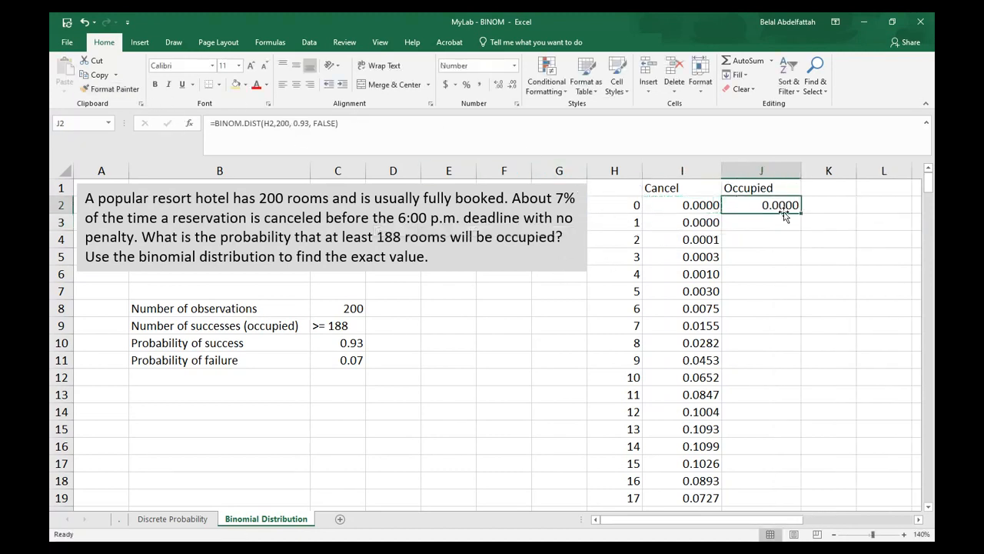
pyautogui.doubleClick(801, 213)
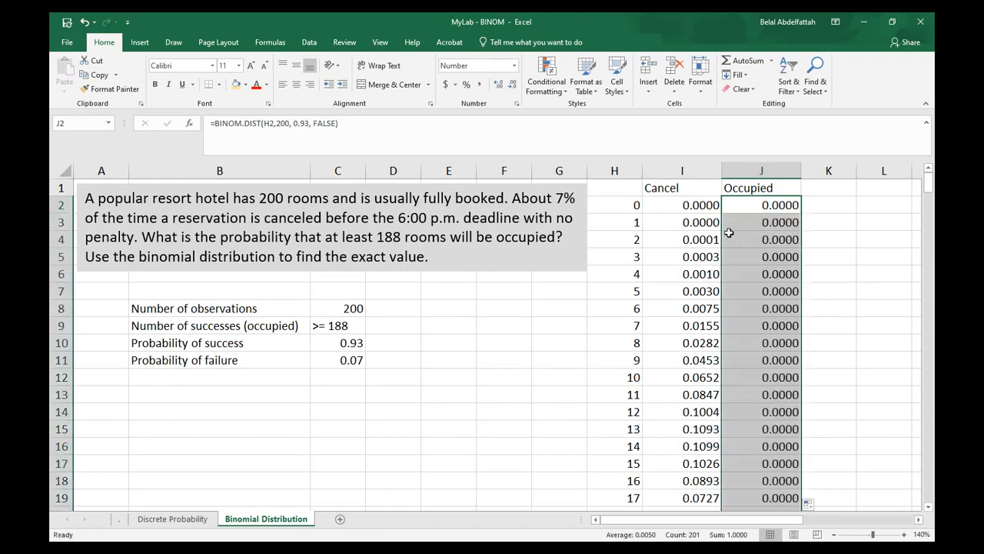
# Highlight the Occupied column J with a yellow fill
pyautogui.click(659, 186)
pyautogui.click(763, 189)
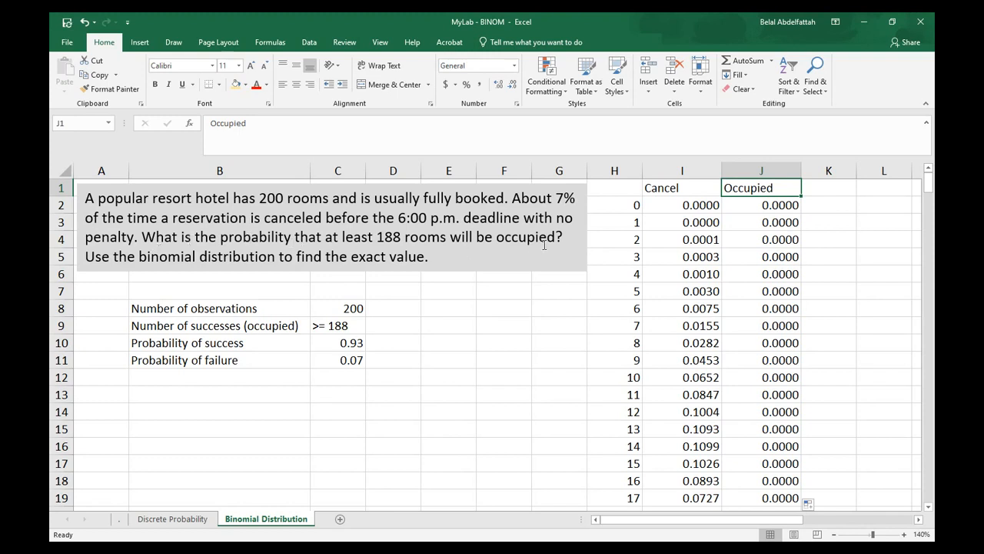
pyautogui.click(393, 325)
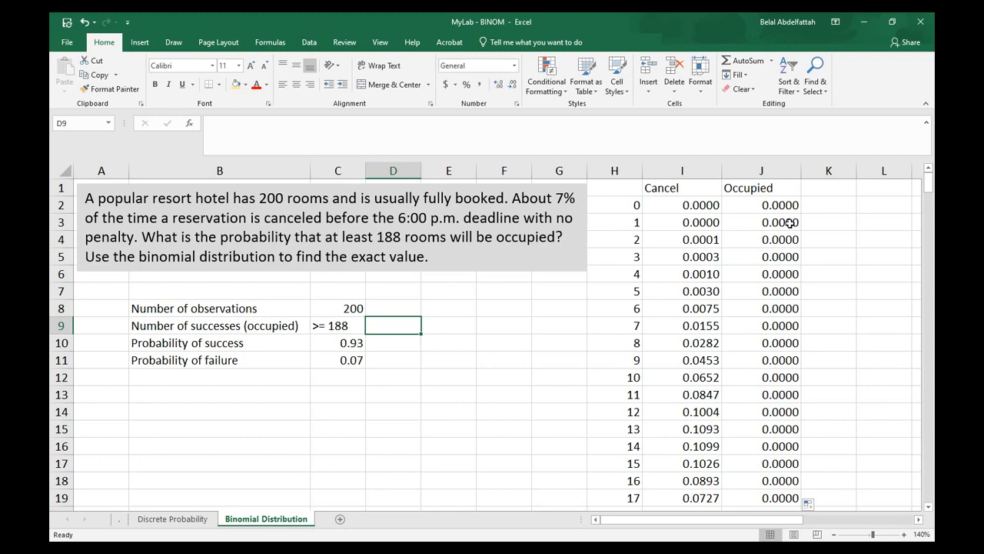
pyautogui.click(773, 168)
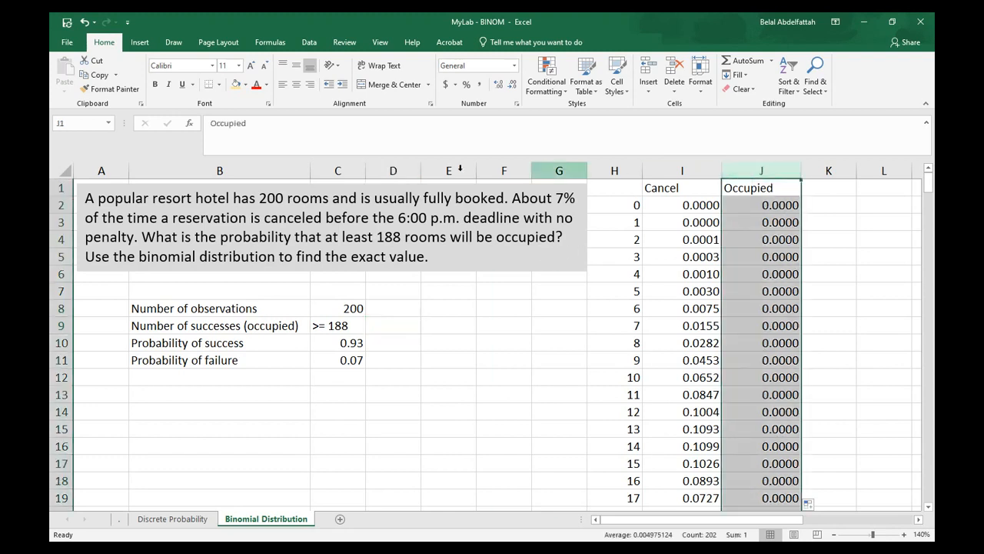
pyautogui.click(614, 389)
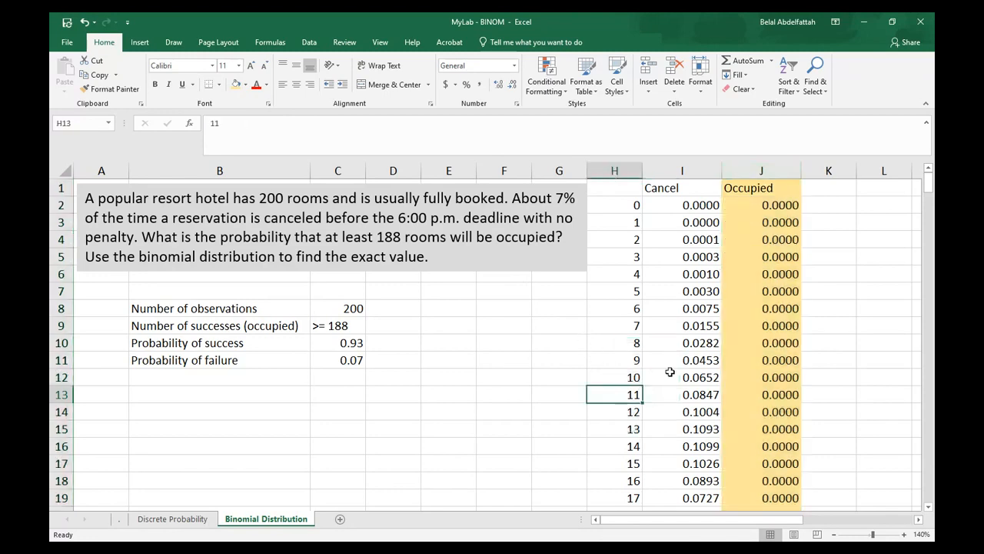
# Bold the occupancy probabilities in J190:J202 for 188 to 200 rooms occupied
pyautogui.scroll(-6, 615, 338)
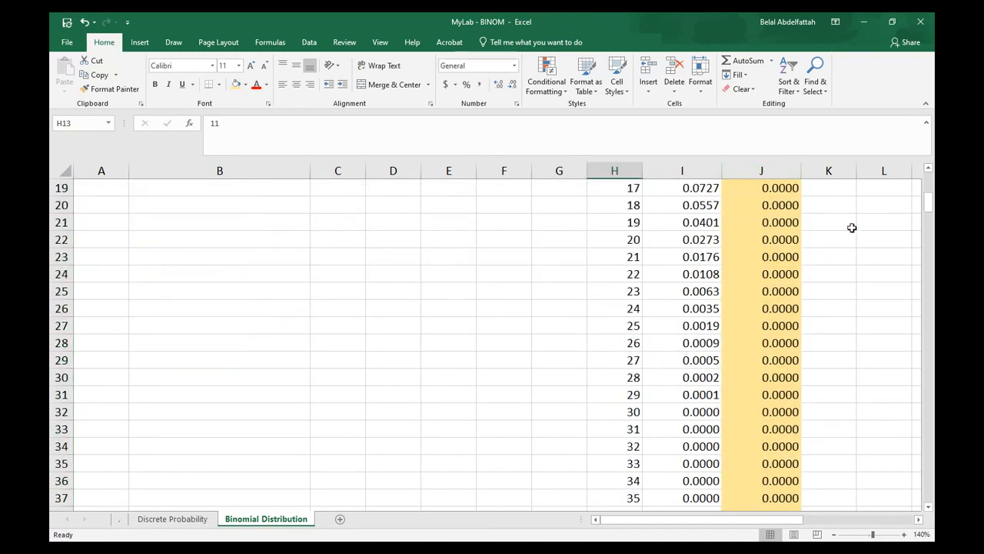
pyautogui.moveTo(926, 208); pyautogui.dragTo(927, 378)
pyautogui.click(617, 428)
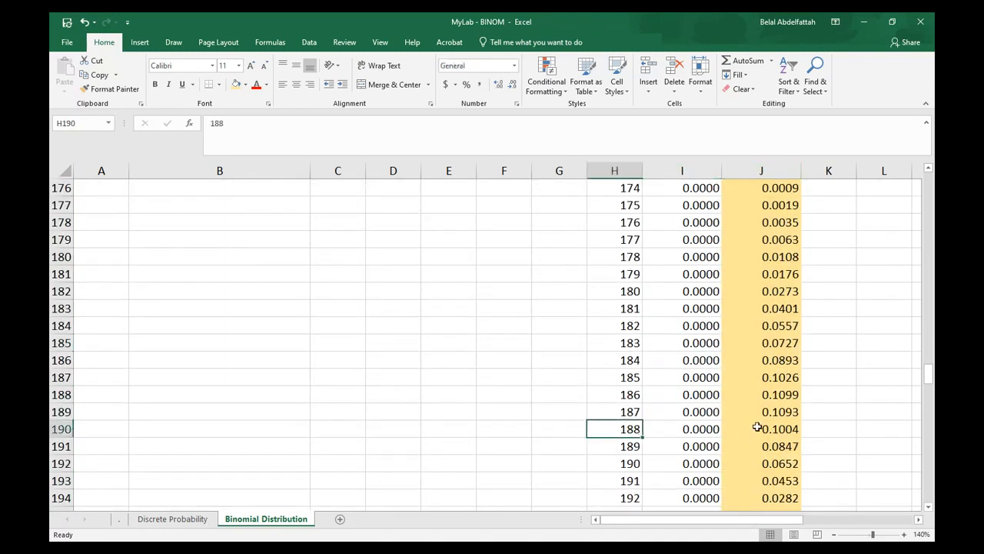
pyautogui.click(760, 429)
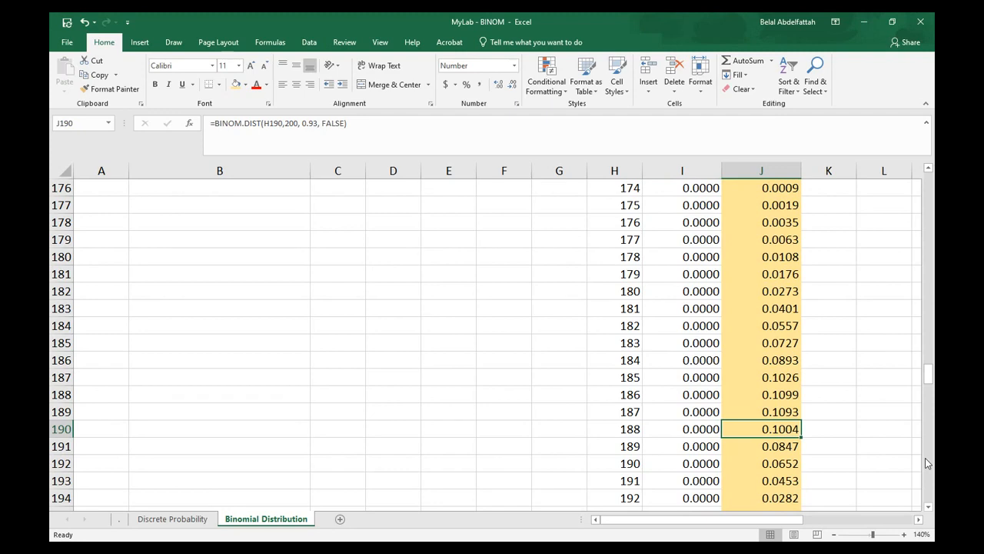
pyautogui.hotkey('ctrl', 'shift', 'Down')
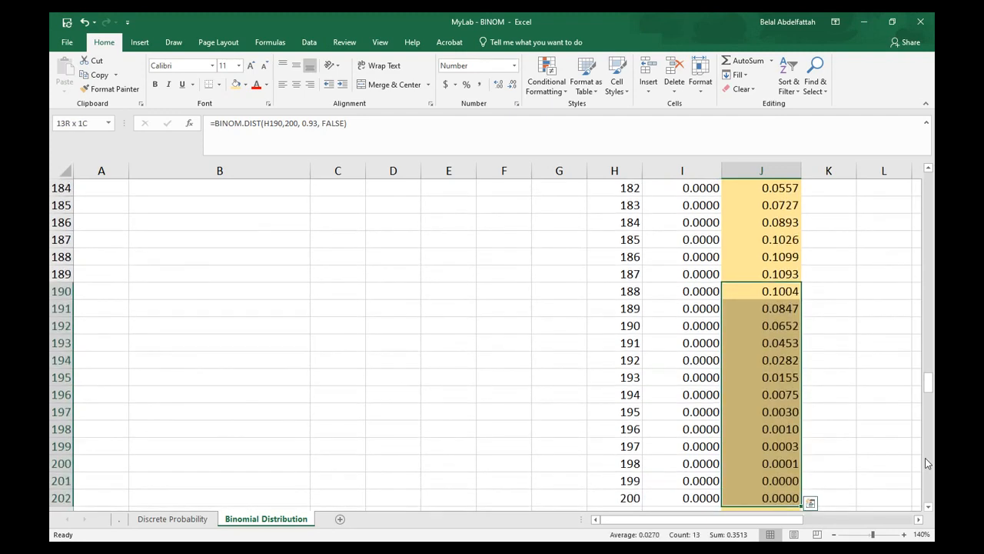
pyautogui.hotkey('ctrl', 'b')
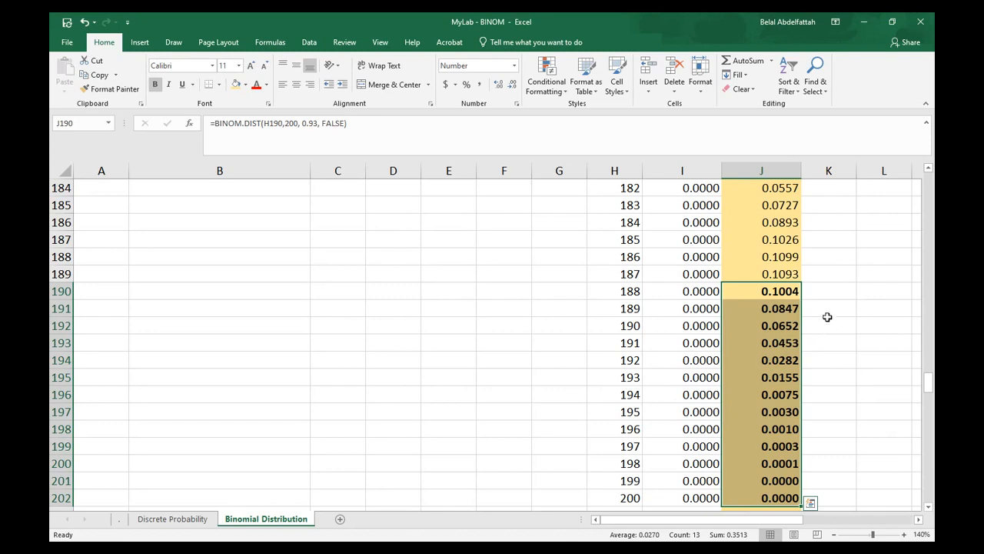
# Enter =SUM(J190:J202) in L191 and make the result bold
pyautogui.click(864, 308)
pyautogui.write('=SUM(')
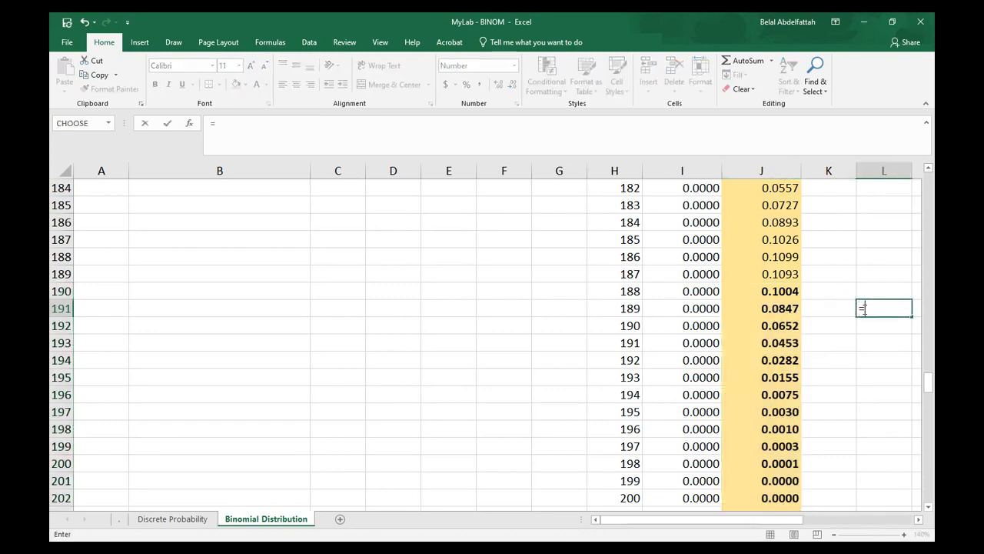
pyautogui.press('Left')
pyautogui.press('Left')
pyautogui.press('Up')
pyautogui.hotkey('ctrl', 'shift', 'Down')
pyautogui.press('Return')
pyautogui.click(896, 308)
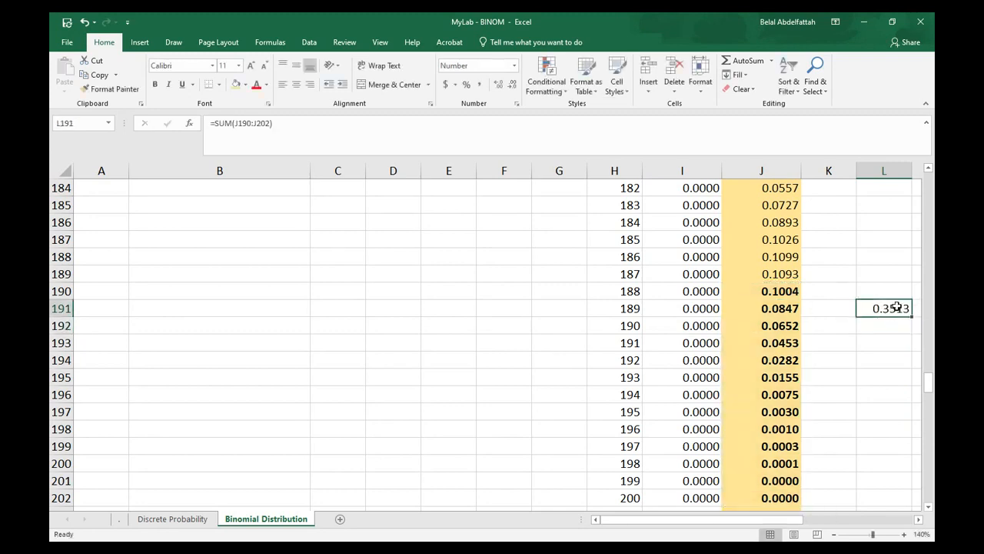
pyautogui.hotkey('ctrl', 'b')
# Enter =1-BINOM.DIST(188, 200, .93, true) in L193 as the cumulative complement
pyautogui.moveTo(929, 383); pyautogui.dragTo(929, 179)
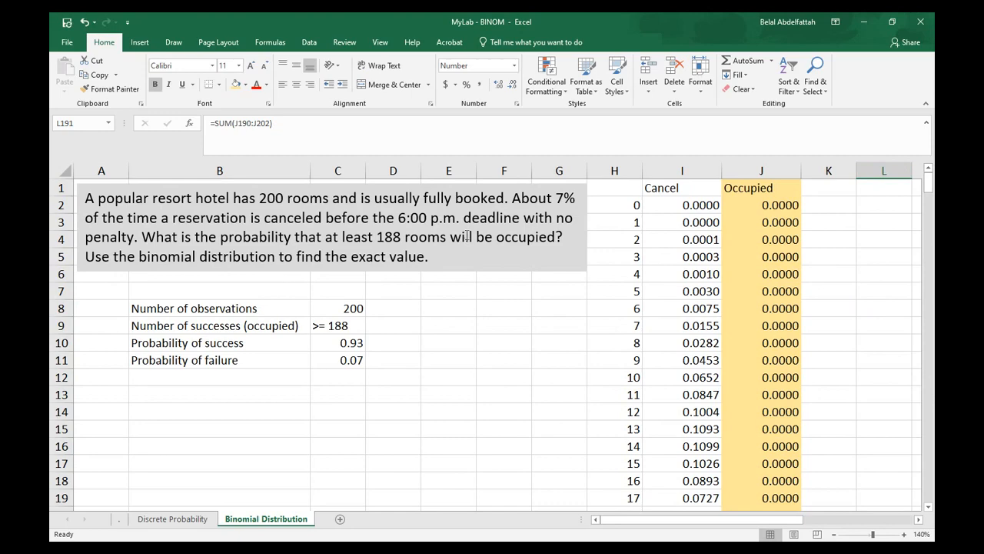
pyautogui.scroll(-3, 427, 386)
pyautogui.scroll(3, 428, 386)
pyautogui.scroll(-20, 478, 448)
pyautogui.scroll(-20, 554, 464)
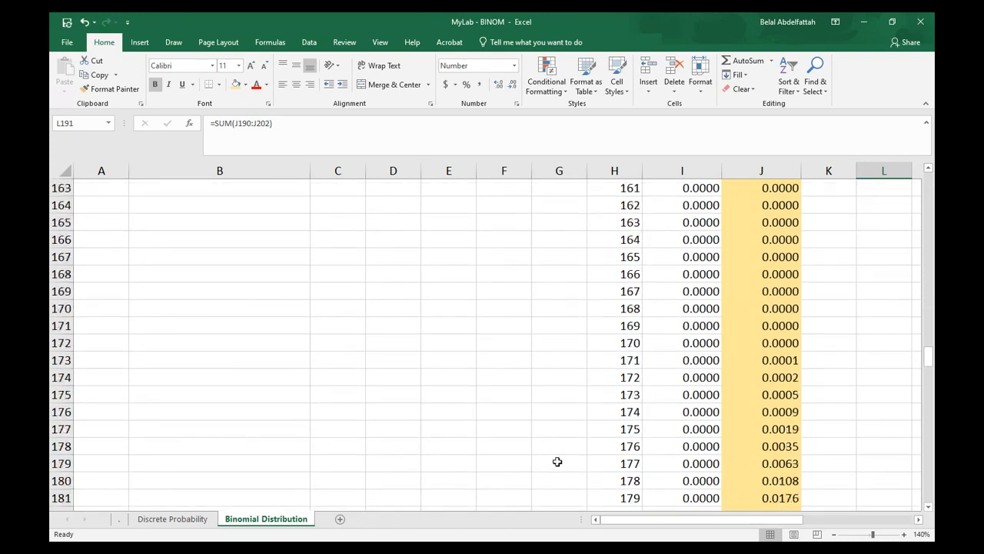
pyautogui.click(876, 275)
pyautogui.hscroll(1, 876, 275)
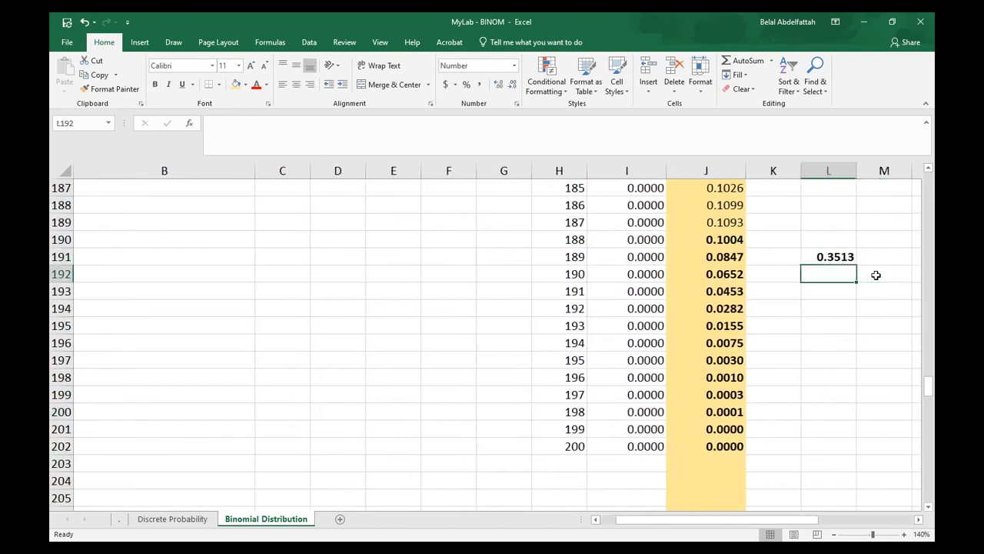
pyautogui.press('Down')
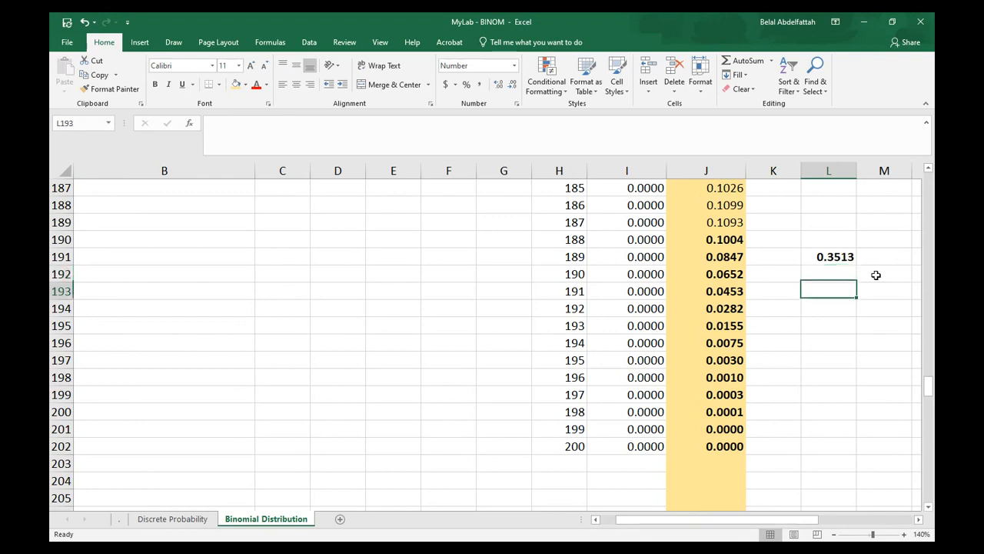
pyautogui.write('=')
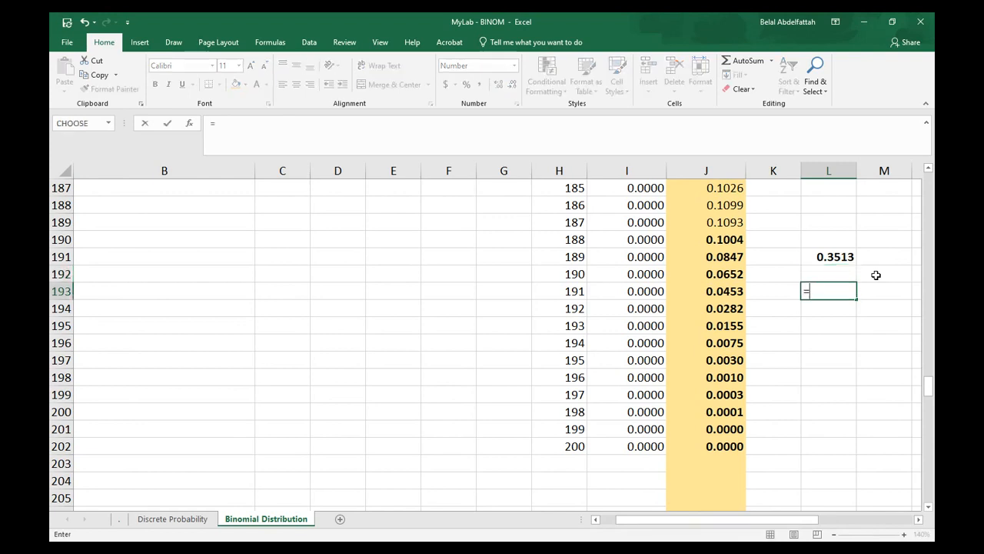
pyautogui.write('1-bin')
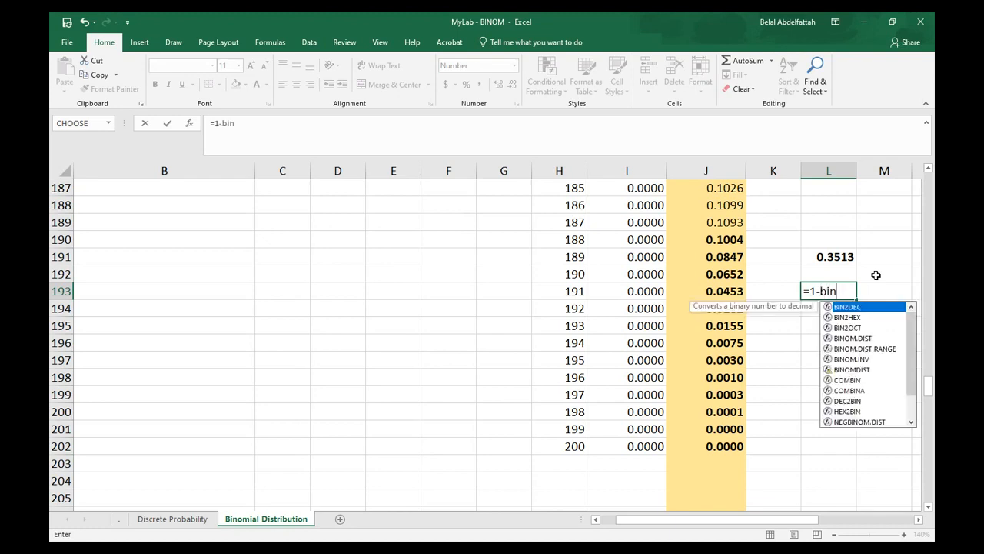
pyautogui.press('Down')
pyautogui.press('Down')
pyautogui.press('Down')
pyautogui.press('Tab')
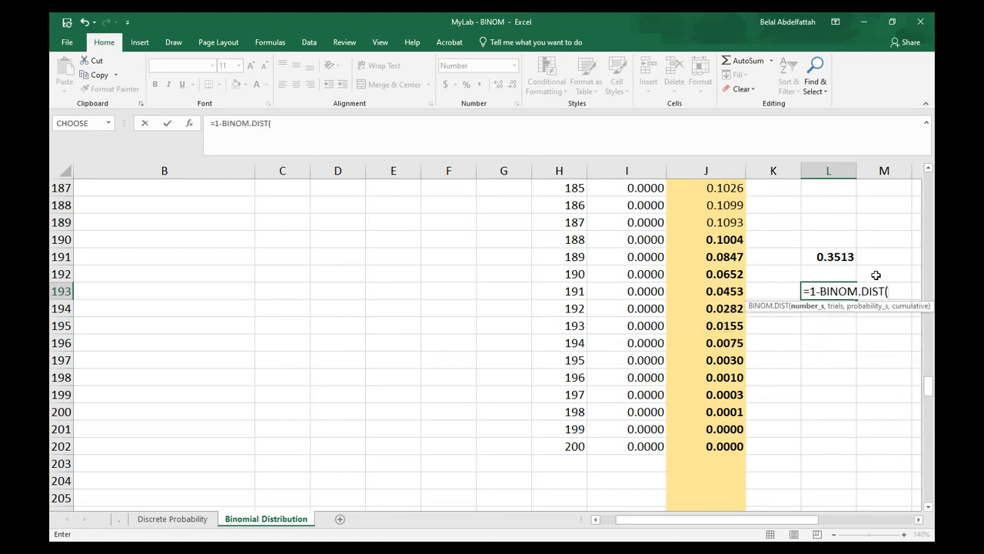
pyautogui.write('188, 200, ')
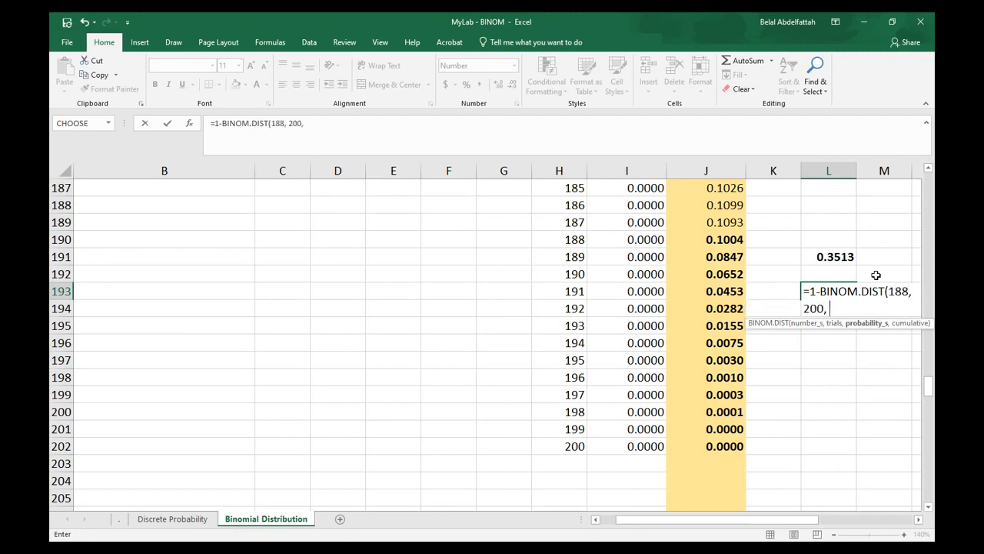
pyautogui.write('.93, true)')
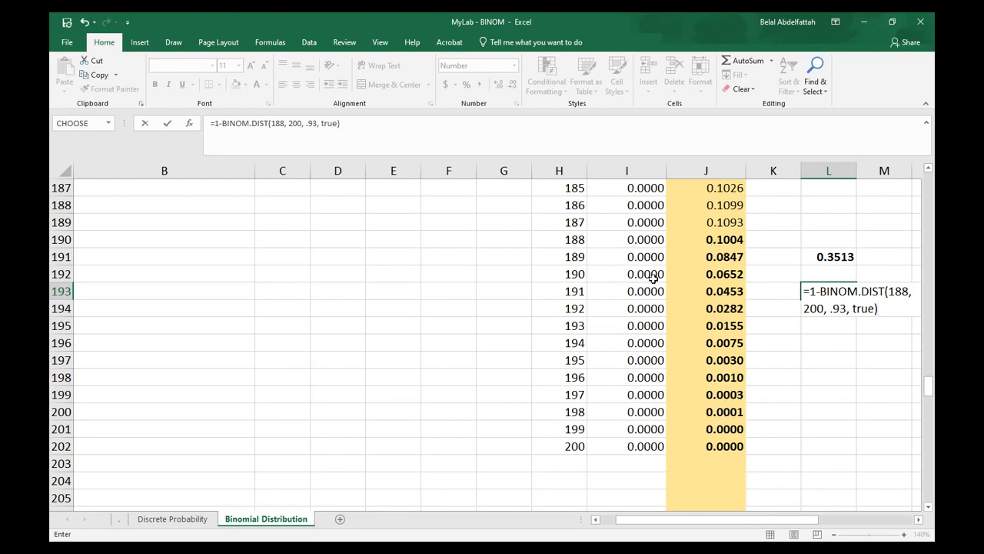
pyautogui.press('Return')
# Change the first argument of the L193 formula to 187 and make the cell bold
pyautogui.press('Up')
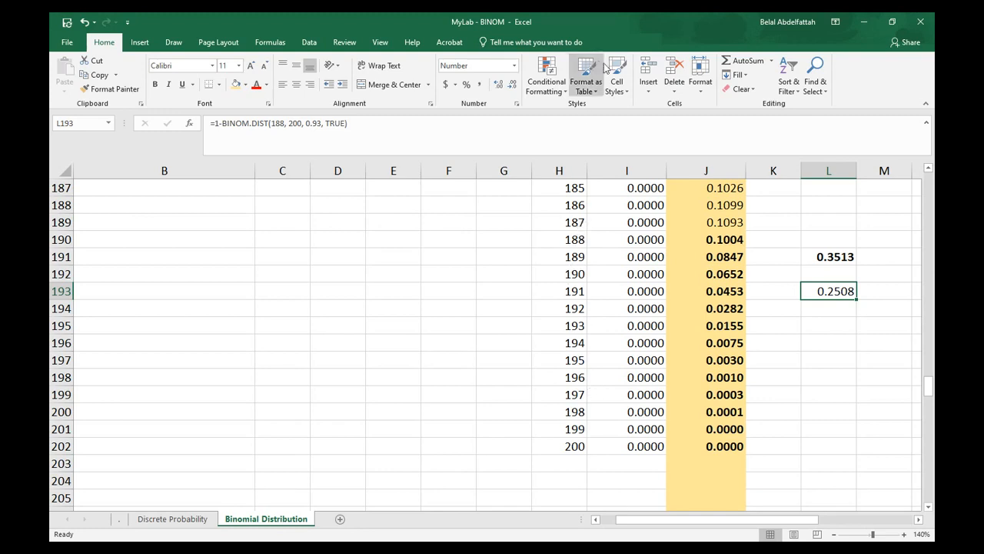
pyautogui.doubleClick(827, 290)
pyautogui.click(900, 290)
pyautogui.hotkey('shift', 'Right')
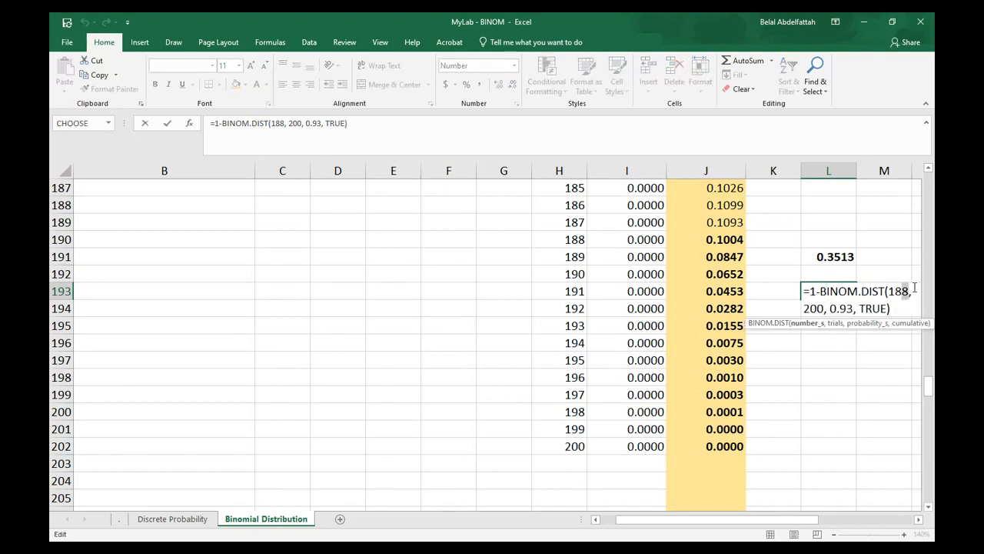
pyautogui.write('7')
pyautogui.press('Return')
pyautogui.click(827, 291)
pyautogui.hotkey('ctrl', 'b')
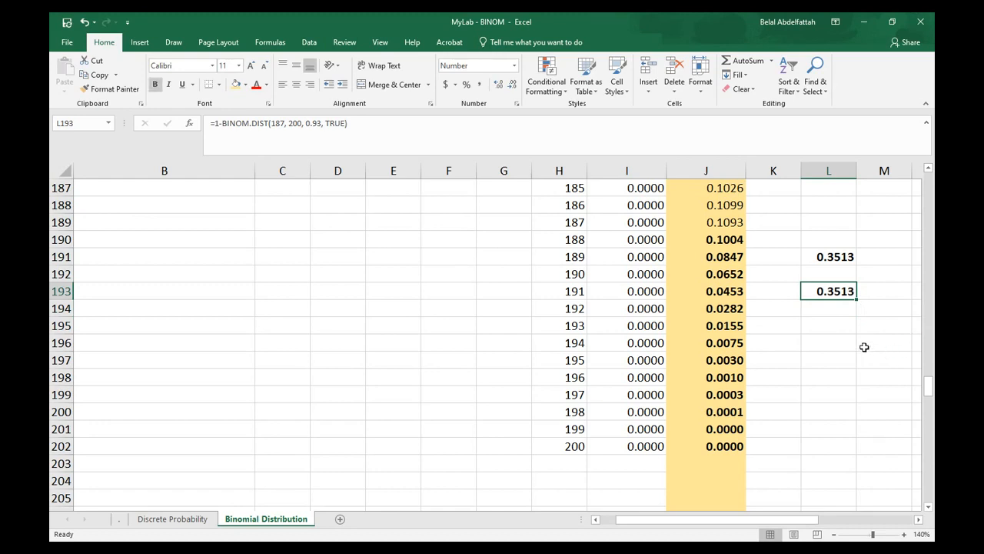
# Insert a line chart of the room counts in H2:H202 and the occupied probabilities in J2:J202, and reposition it
pyautogui.click(843, 260)
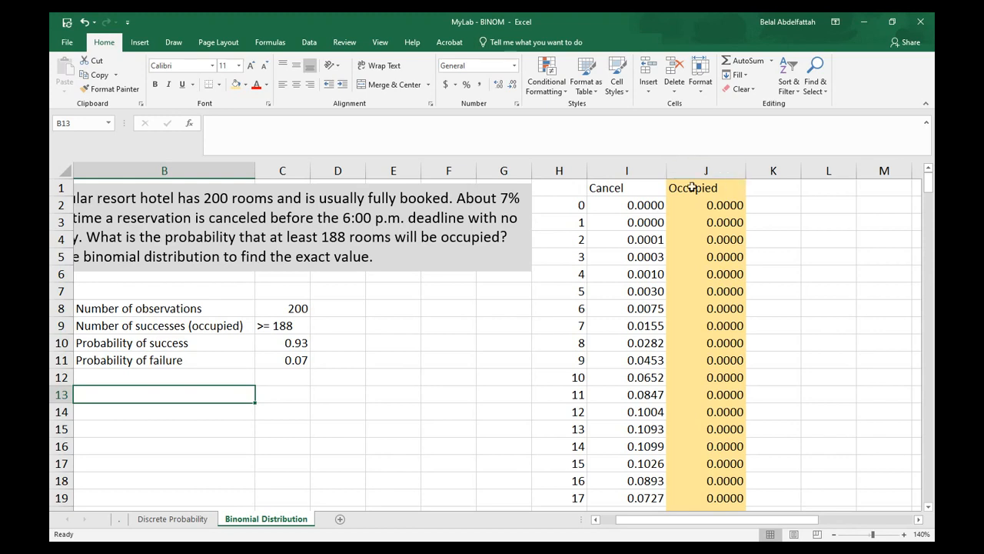
pyautogui.click(570, 201)
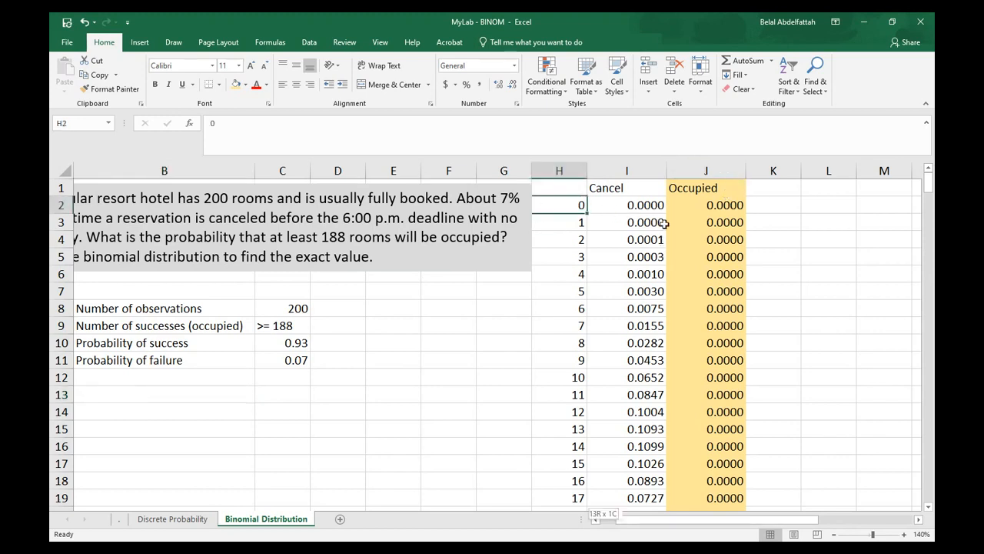
pyautogui.hotkey('ctrl', 'shift', 'Down')
pyautogui.moveTo(928, 380); pyautogui.dragTo(922, 167)
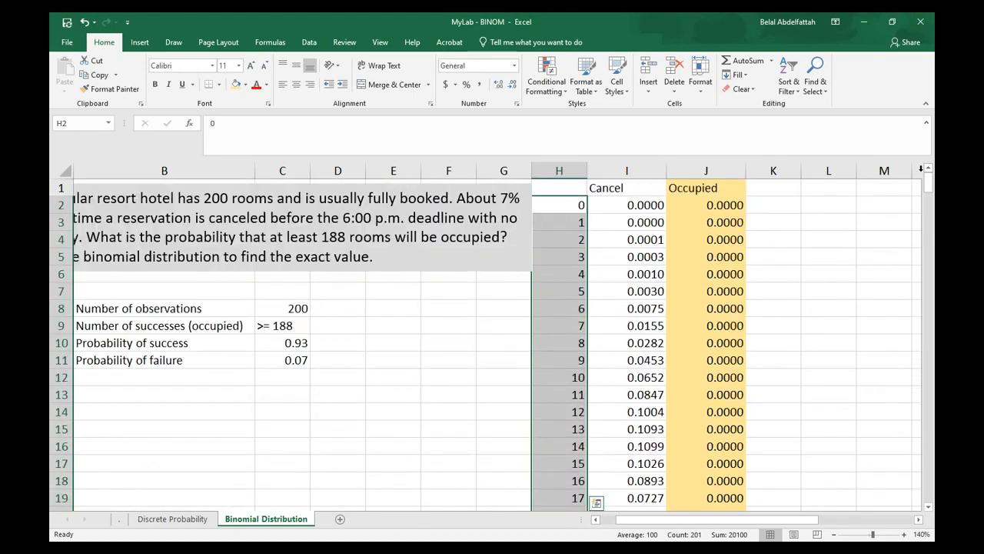
pyautogui.hotkey('ctrl', 'q')
pyautogui.keyDown('ctrl'); pyautogui.click(702, 206); pyautogui.keyUp('ctrl')
pyautogui.hotkey('ctrl', 'shift', 'Down')
pyautogui.click(139, 42)
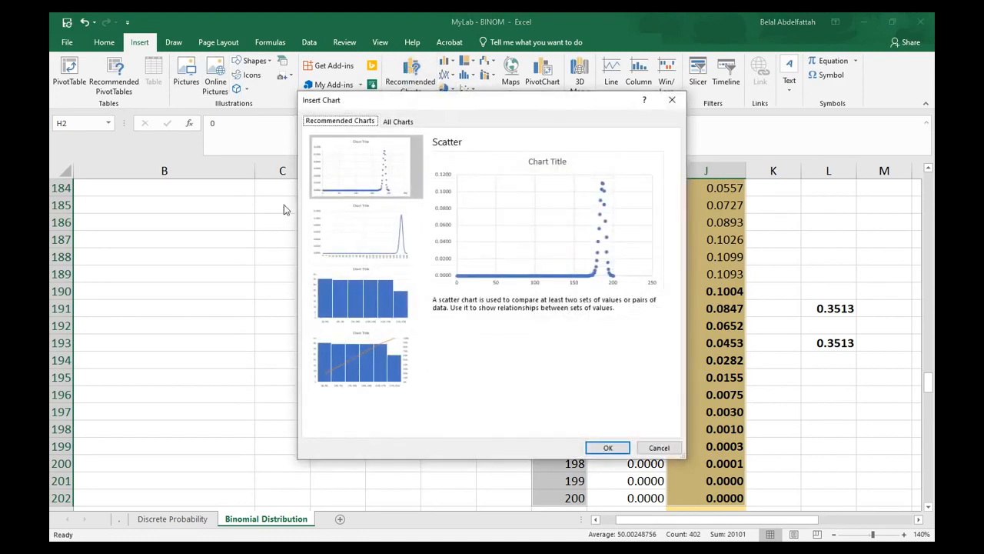
pyautogui.click(366, 231)
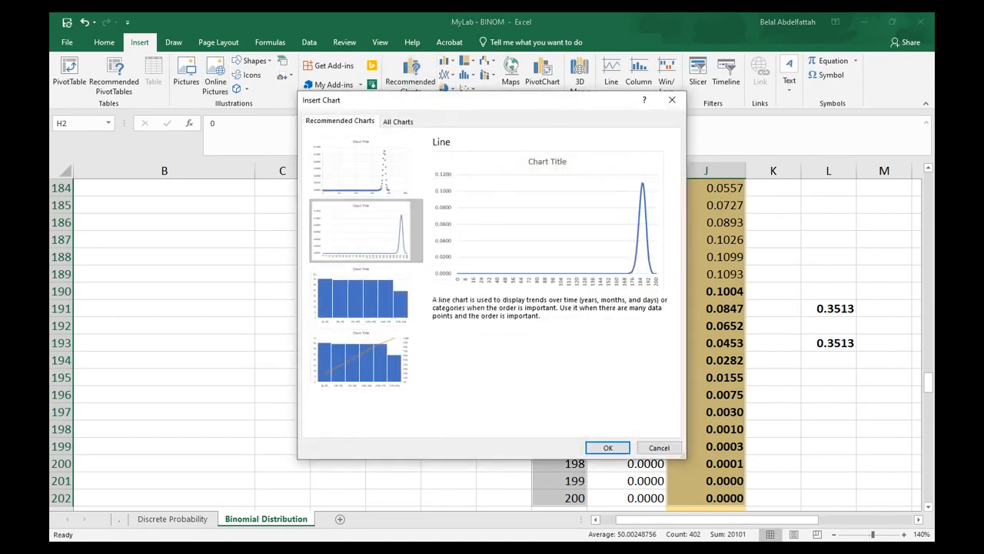
pyautogui.click(608, 447)
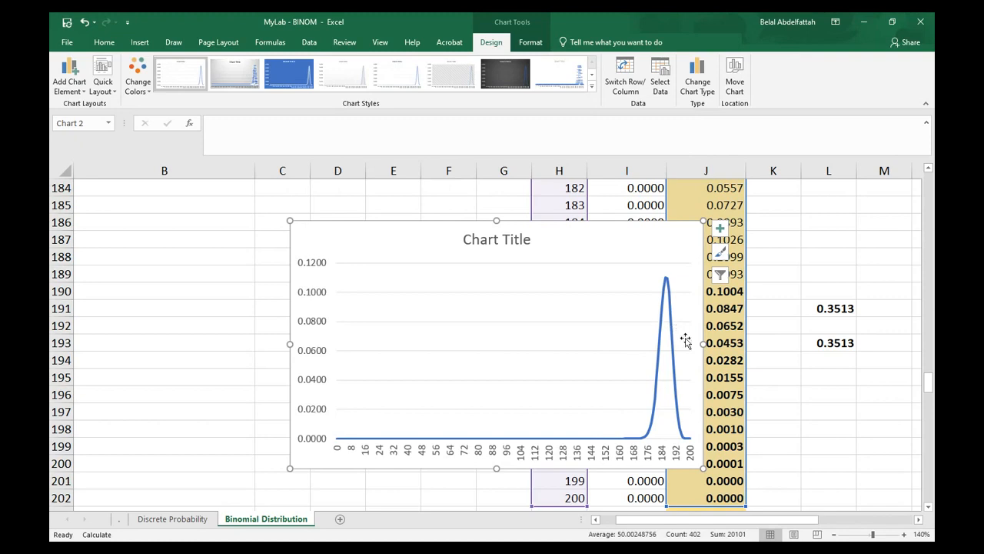
pyautogui.moveTo(704, 469); pyautogui.dragTo(774, 465)
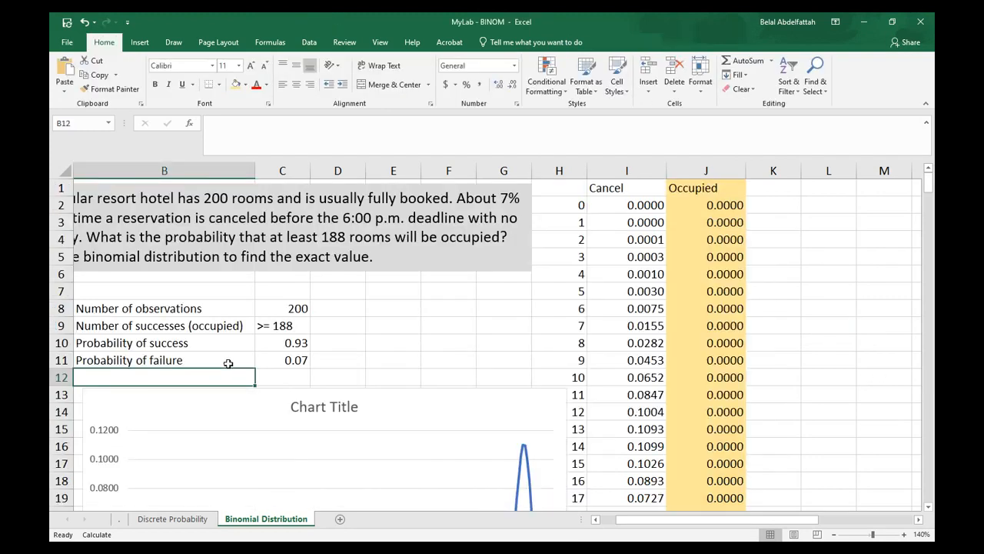
# Label B12 "Average (n * p)" and enter =C8*C10 in C12
pyautogui.write('Average (n *')
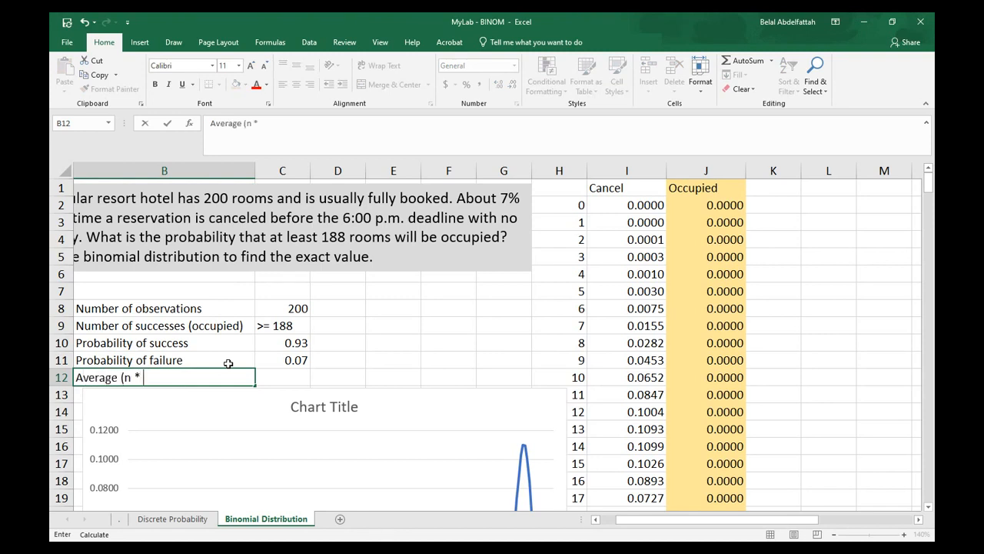
pyautogui.write(')')
pyautogui.press('Tab')
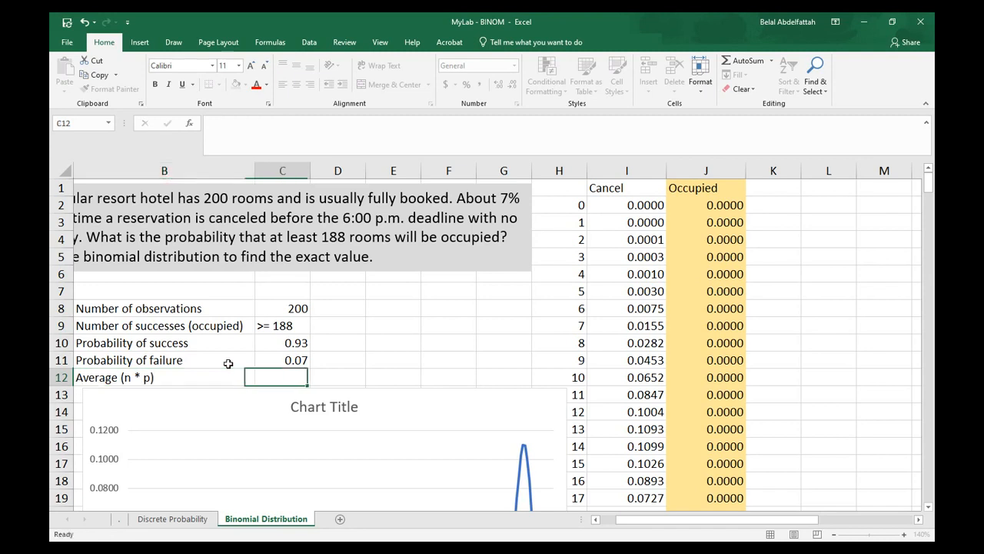
pyautogui.write('=')
pyautogui.press('Up')
pyautogui.press('Up')
pyautogui.press('Up')
pyautogui.press('Up')
pyautogui.write('*')
pyautogui.press('Up')
pyautogui.press('Up')
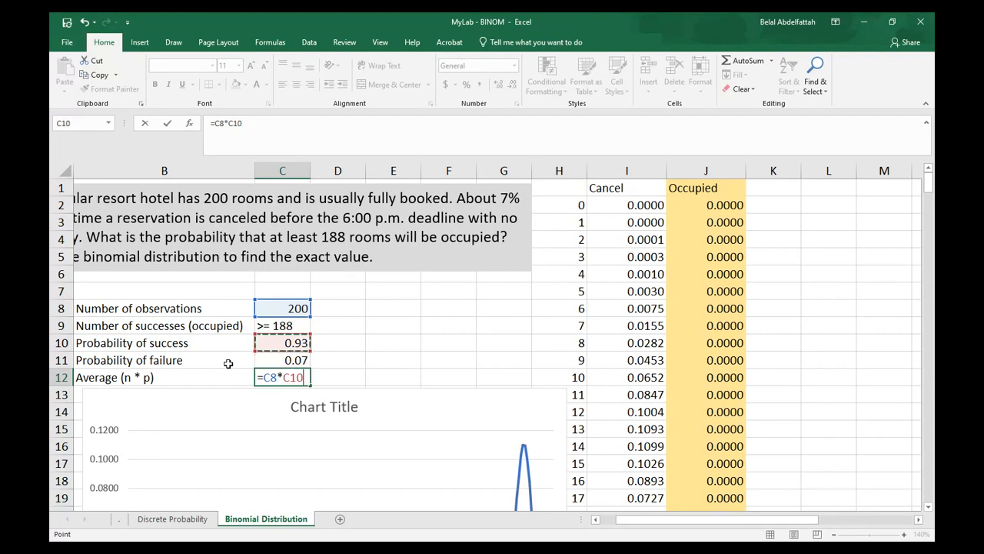
pyautogui.press('Return')
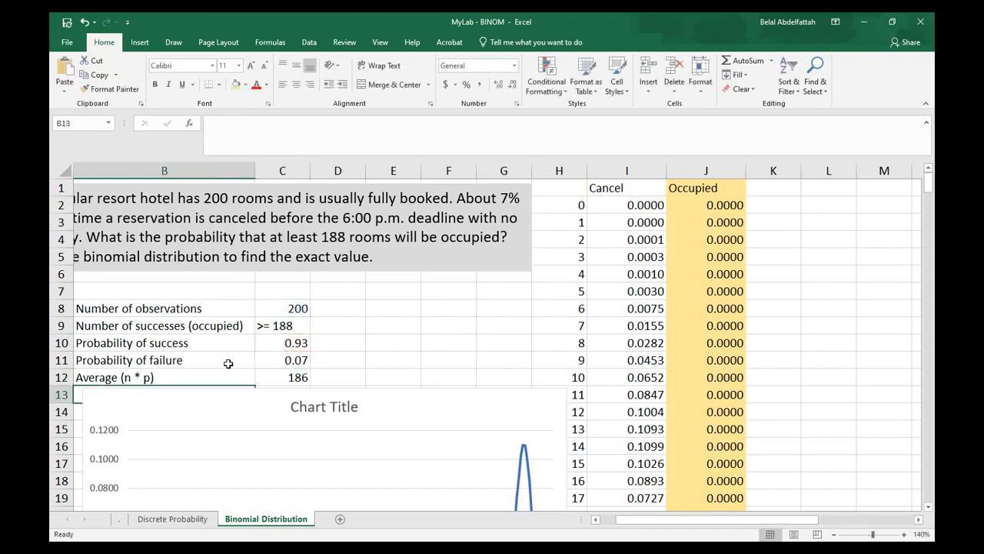
# Move the chart down so it starts around row 16
pyautogui.scroll(-1, 226, 367)
pyautogui.click(297, 329)
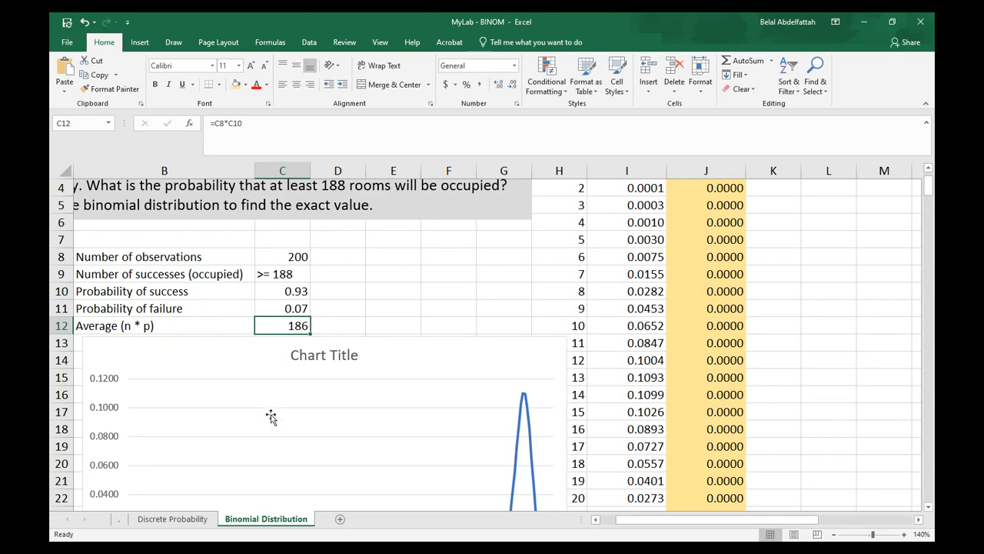
pyautogui.scroll(-4, 273, 411)
pyautogui.scroll(1, 477, 405)
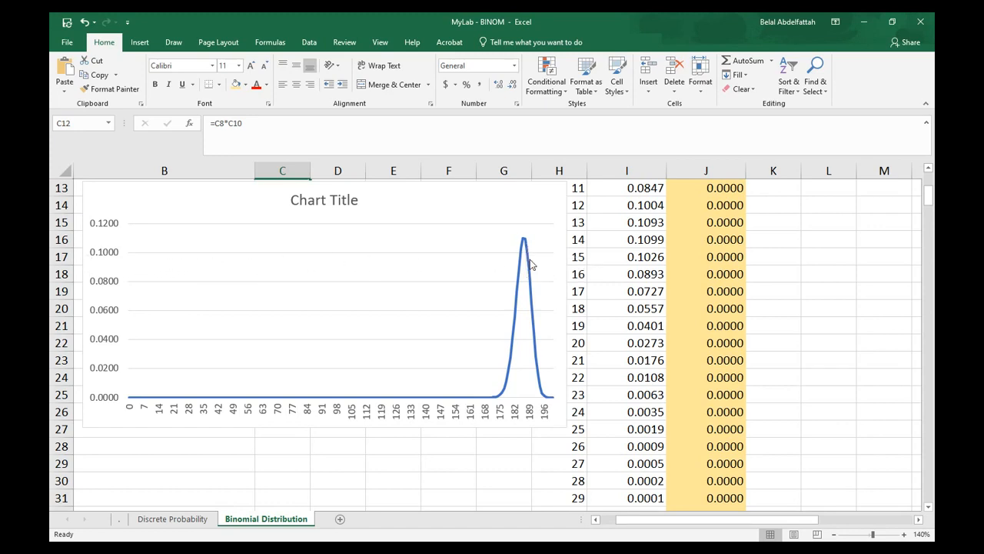
pyautogui.scroll(3, 330, 369)
pyautogui.scroll(-1, 330, 374)
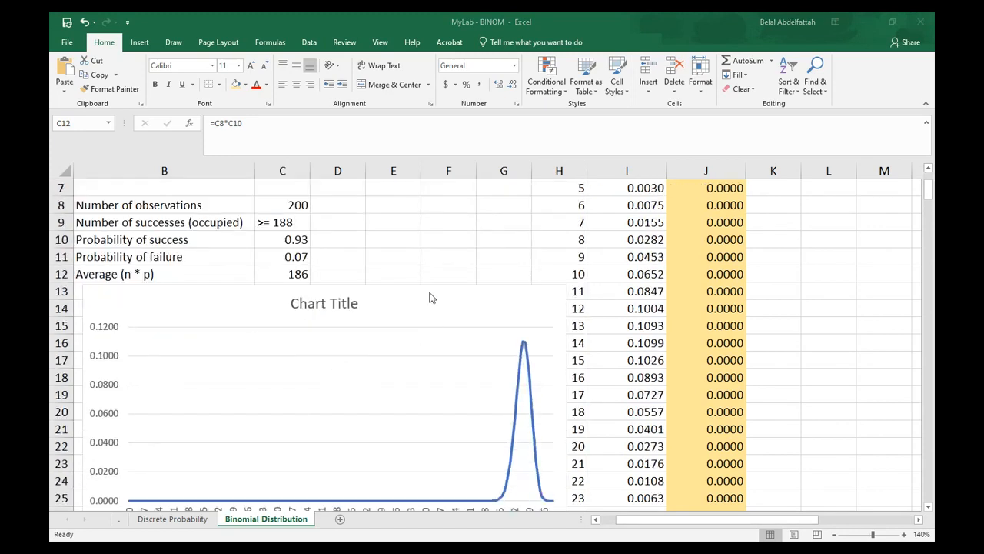
pyautogui.moveTo(404, 288); pyautogui.dragTo(405, 350)
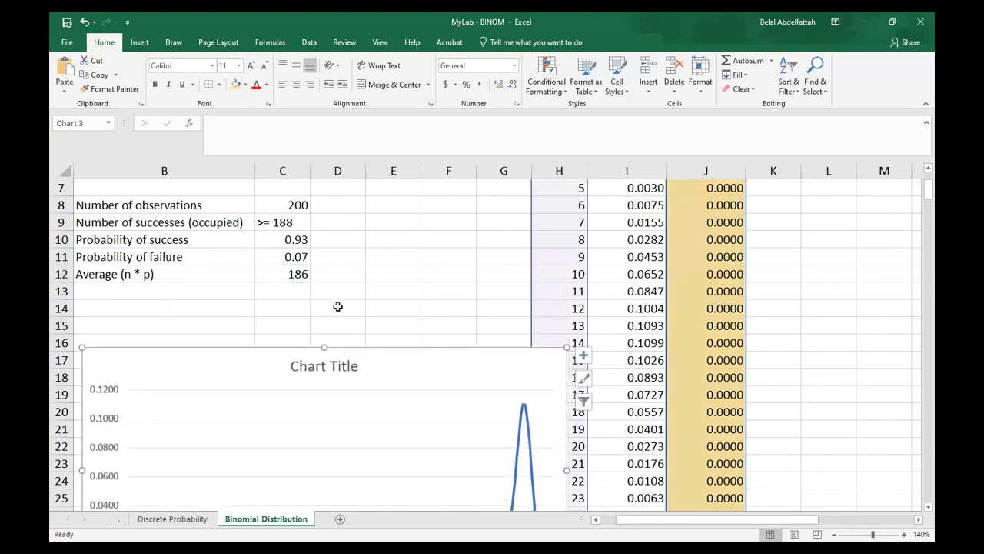
# Label B13 as "Stdev"
pyautogui.click(164, 278)
pyautogui.click(206, 293)
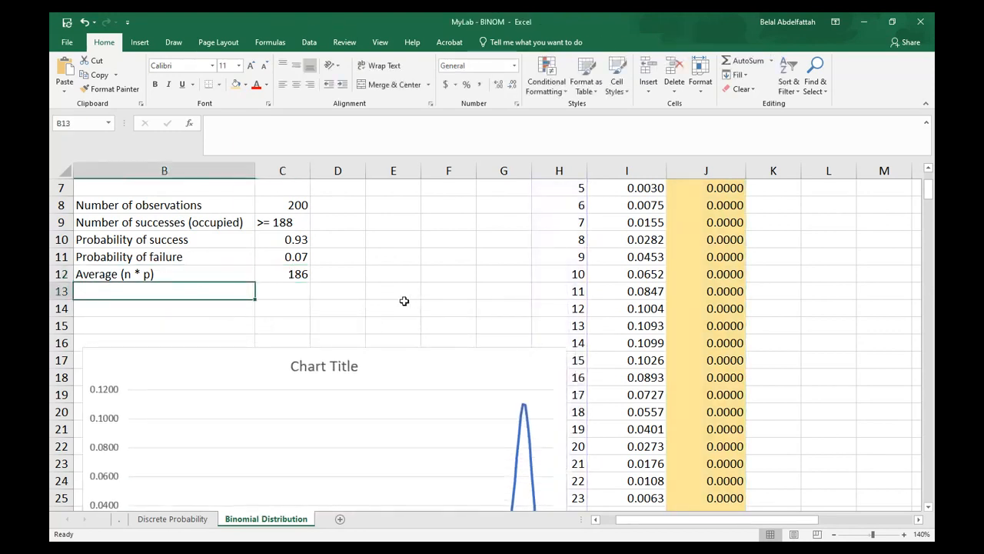
pyautogui.write('Stdev')
pyautogui.press('Tab')
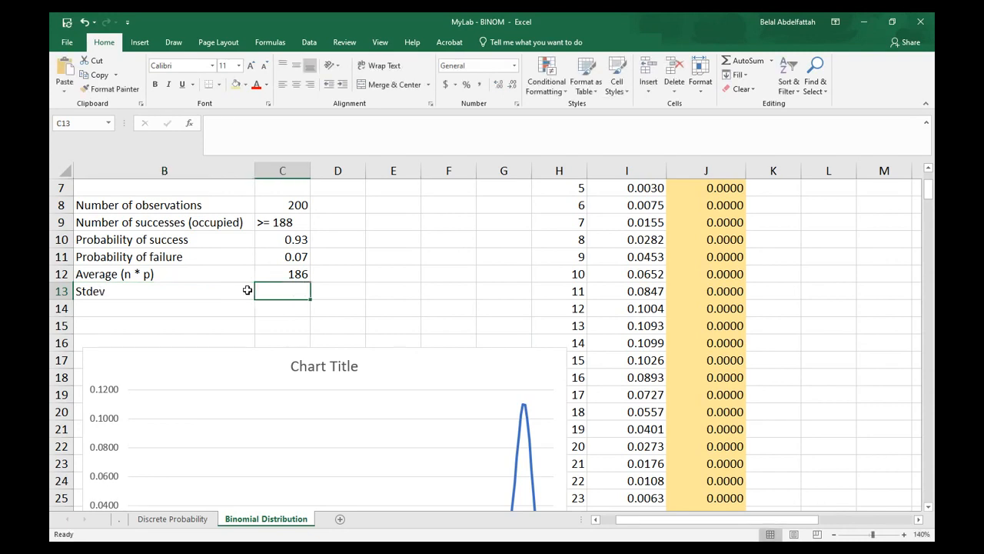
# Enter =SQRT(C8*C10*C11) in C13 as the standard deviation
pyautogui.write('=sq')
pyautogui.press('Tab')
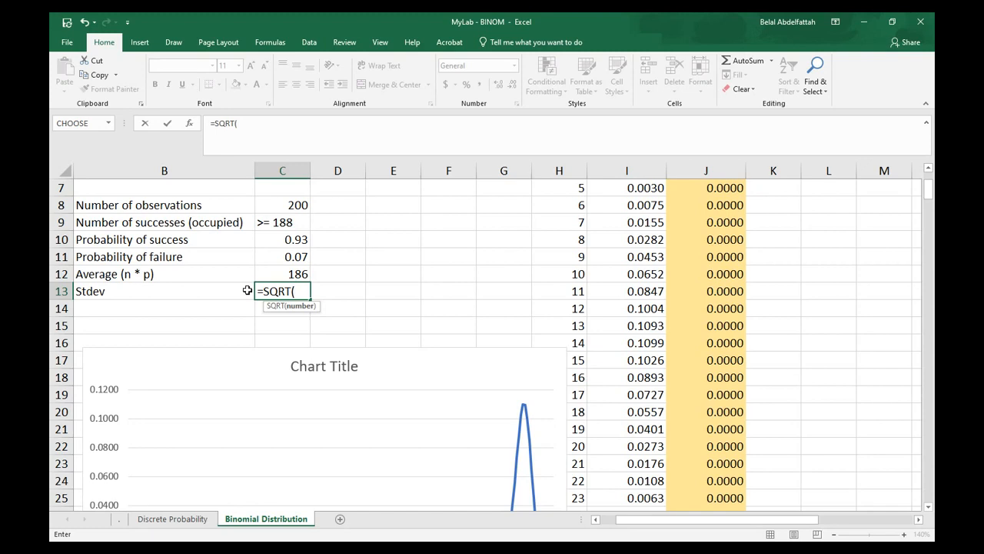
pyautogui.click(276, 206)
pyautogui.write('*')
pyautogui.click(305, 241)
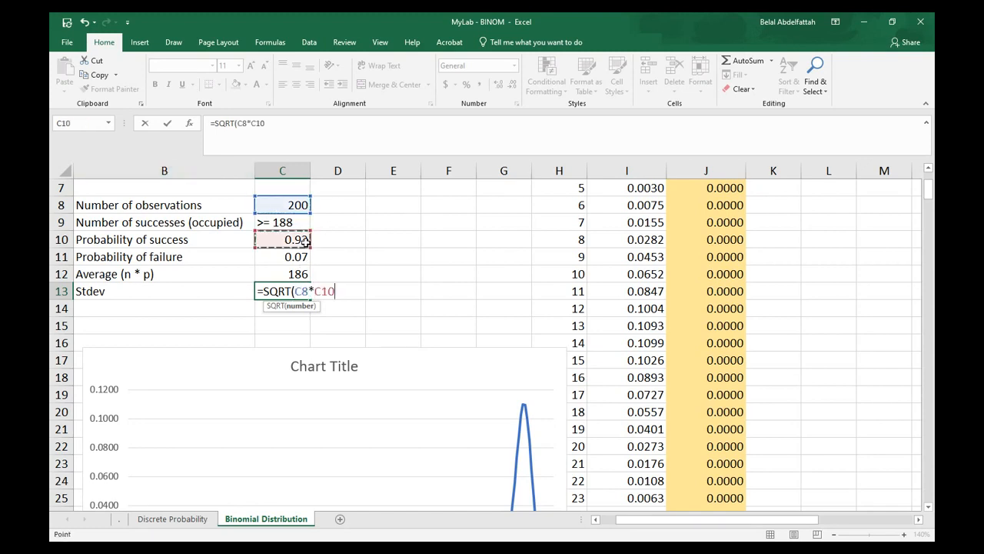
pyautogui.write('*')
pyautogui.click(290, 257)
pyautogui.write(')')
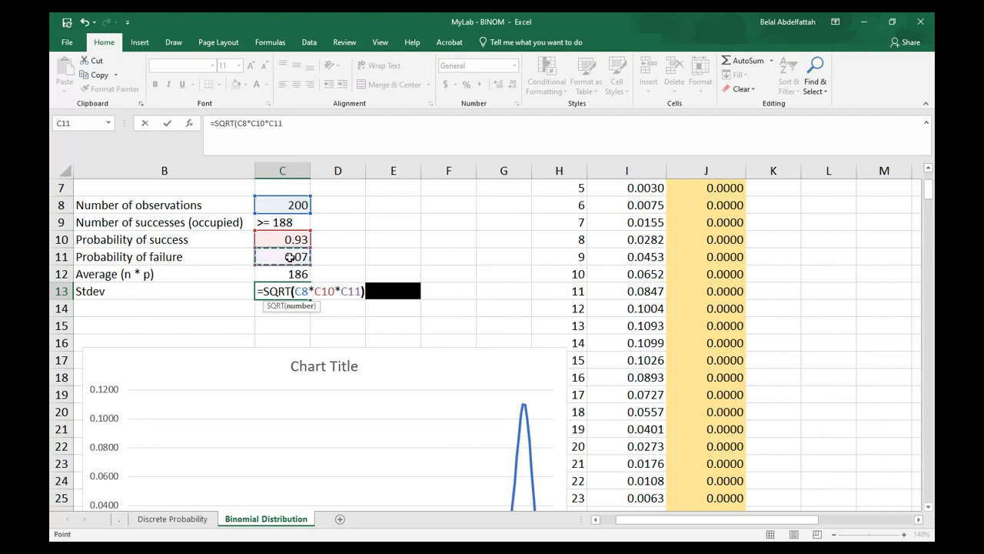
pyautogui.press('Return')
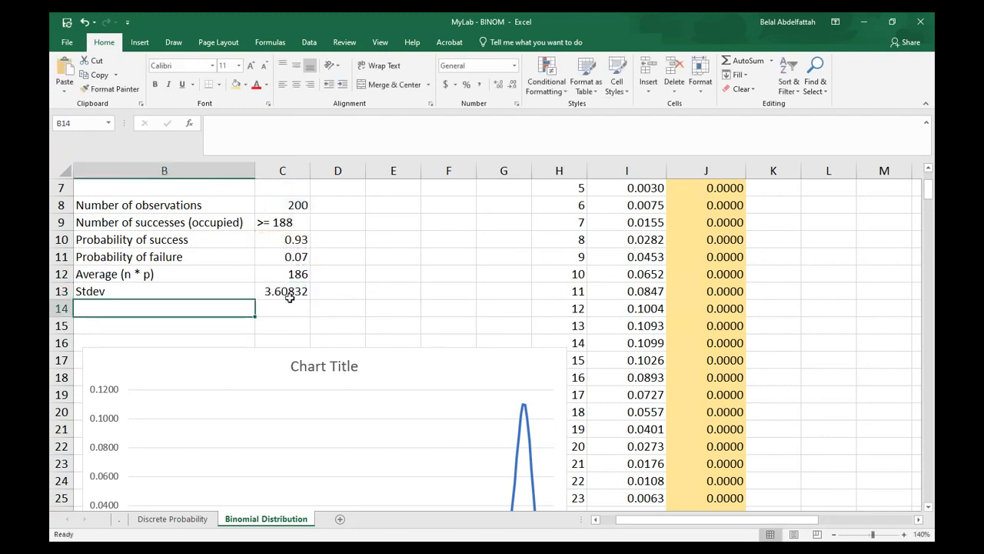
pyautogui.click(286, 294)
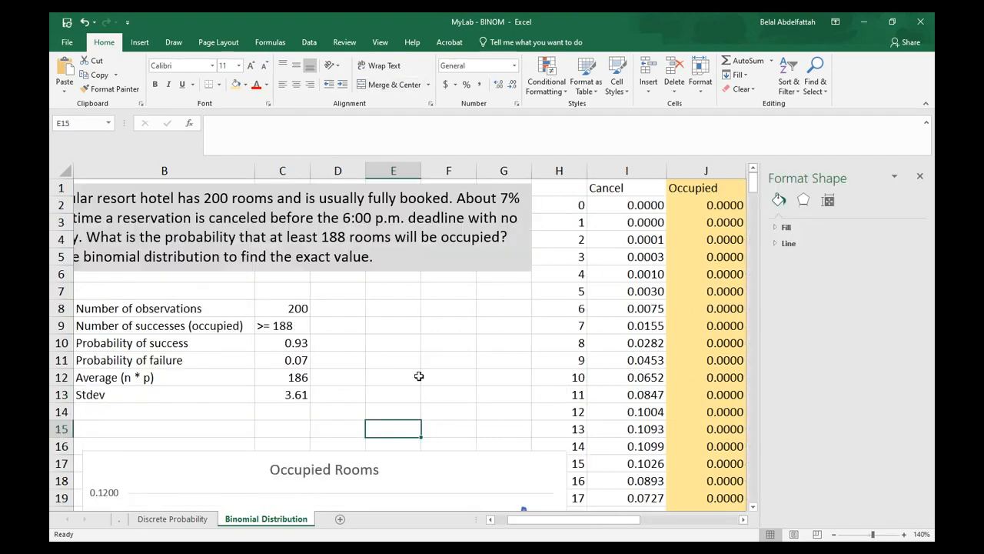
pyautogui.click(251, 410)
pyautogui.click(300, 424)
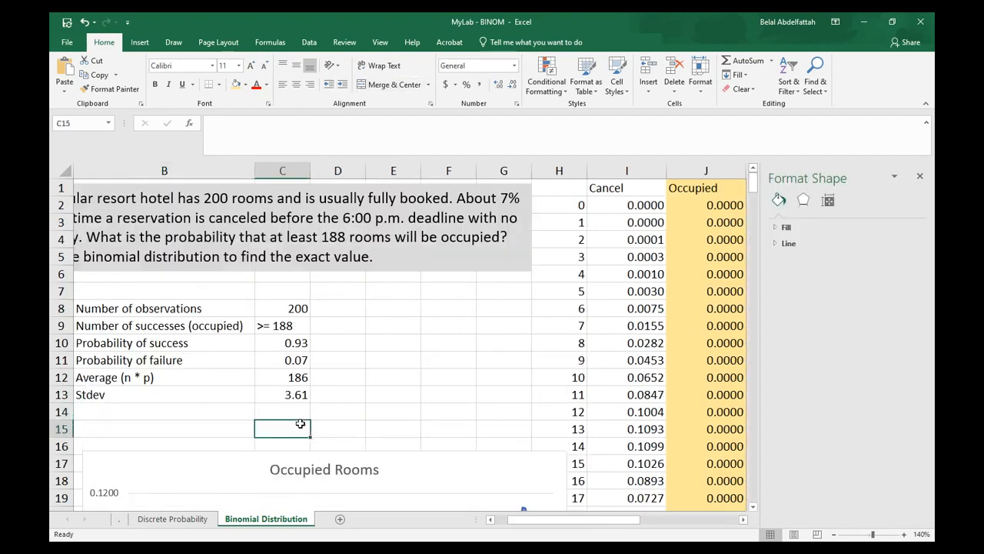
pyautogui.scroll(-5, 315, 415)
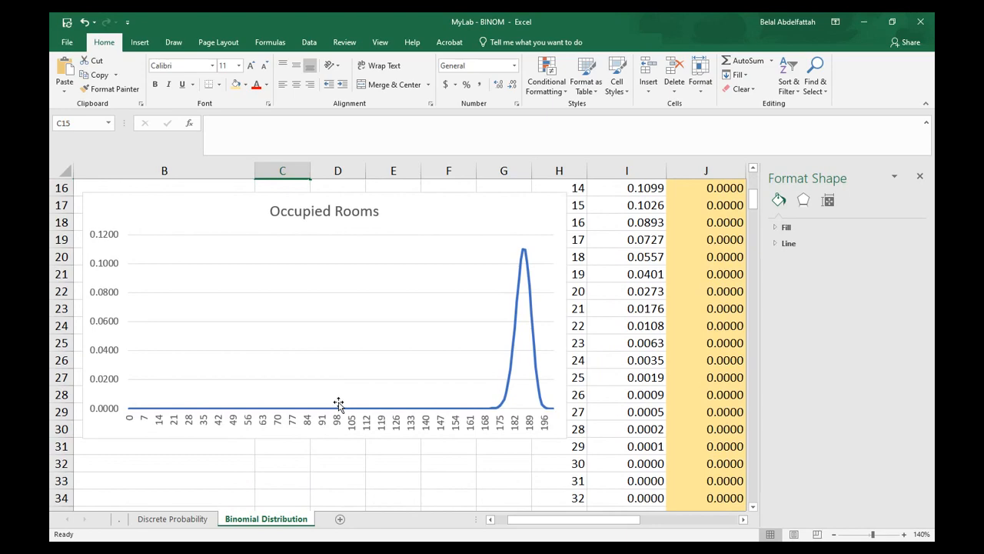